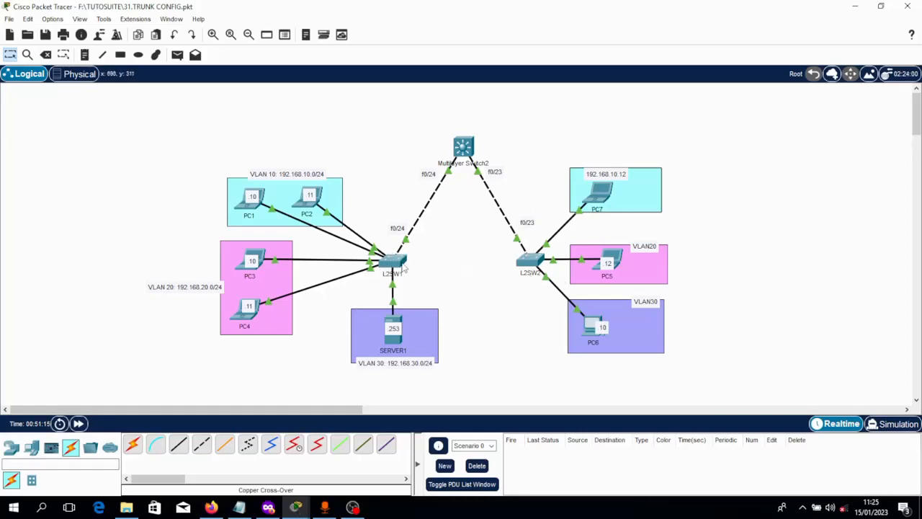
Open the command line of switch L2SW1 full-screen and enter privileged EXEC mode with en.
left_click(402, 266)
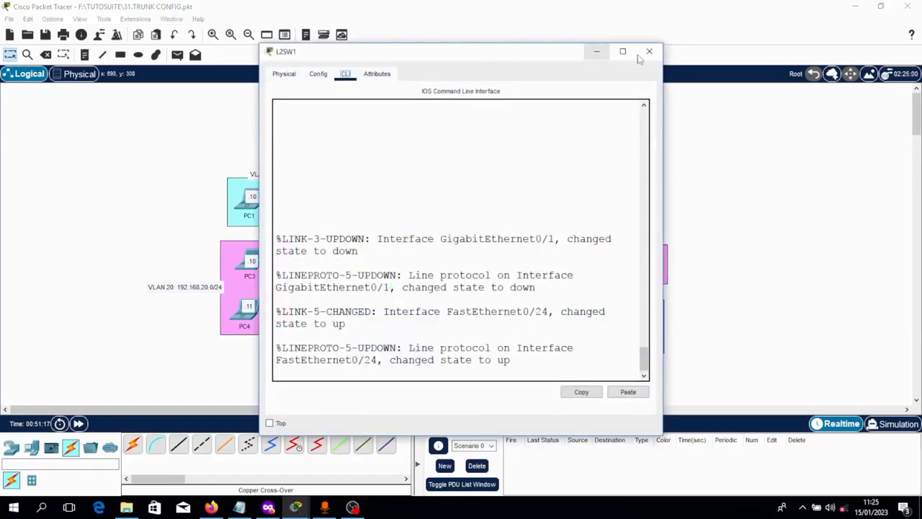
left_click(624, 52)
key("Return")
key("Return")
key("Return")
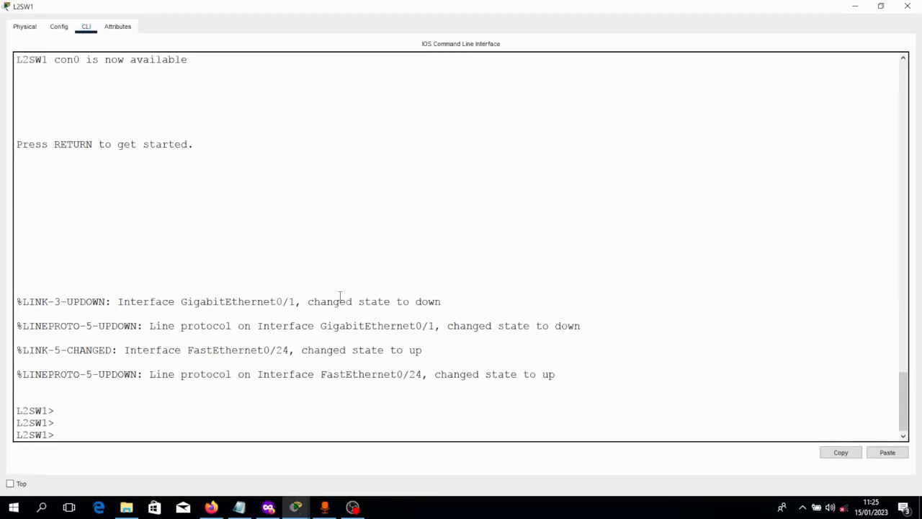
type("en")
key("Return")
Run sh vlan on L2SW1, examine its VLAN numbers and names including the native VLAN, and return to the topology.
type("sh")
key("BackSpace")
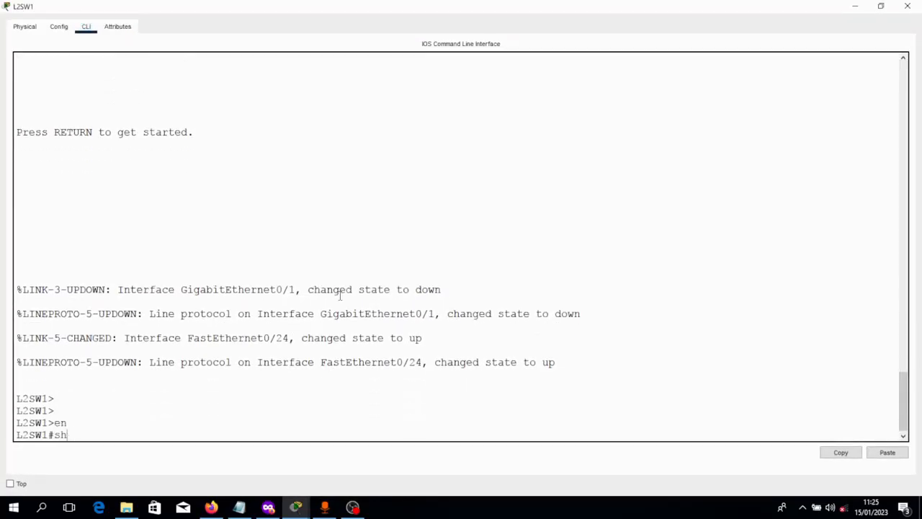
type("vlan")
key("Return")
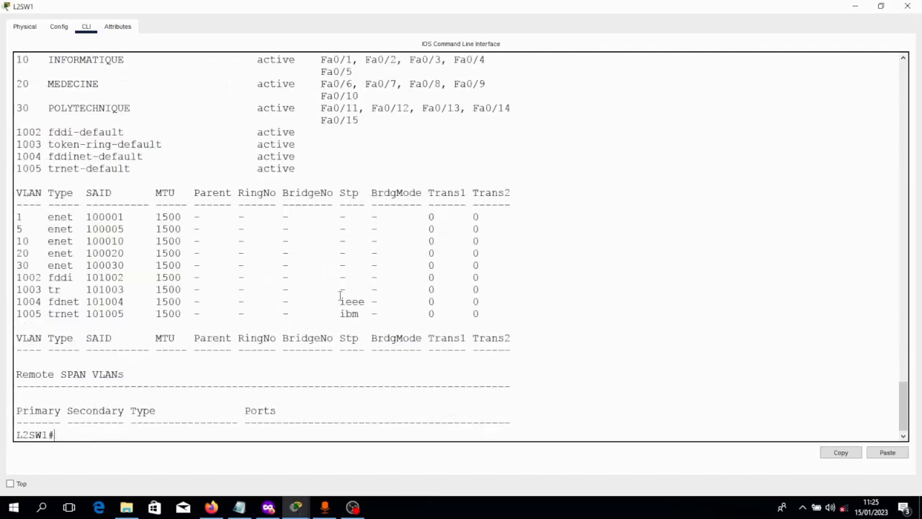
left_click_drag(905, 423, 905, 402)
left_click_drag(17, 234, 70, 282)
left_click_drag(87, 223, 2, 218)
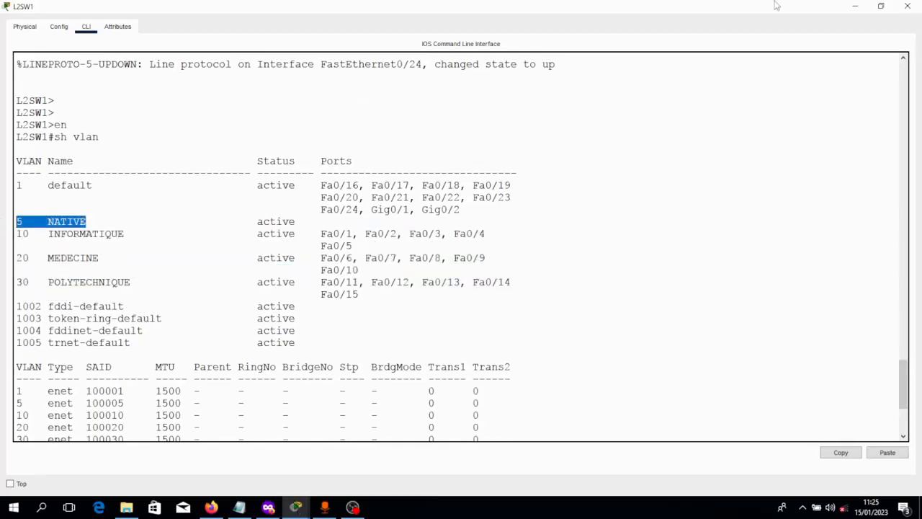
left_click(854, 7)
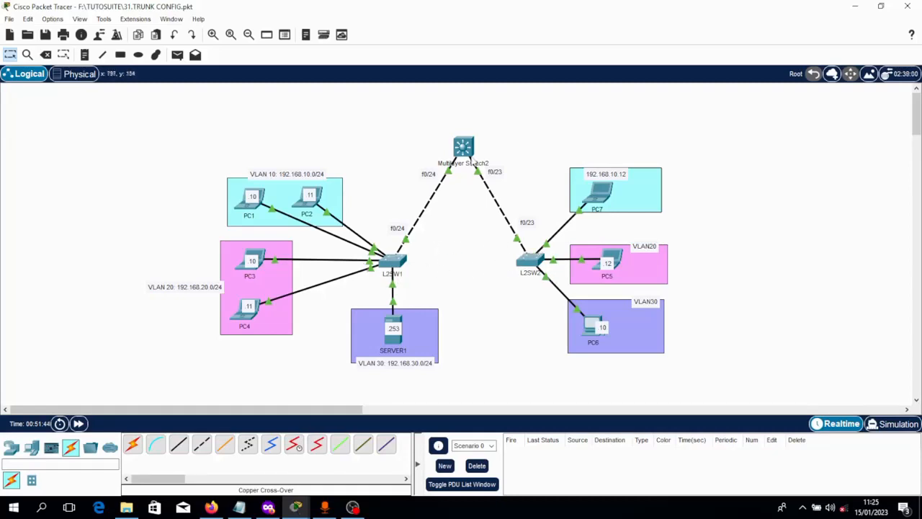
Open the command line of Multilayer Switch2 full-screen and decline the initial configuration dialog.
left_click(463, 149)
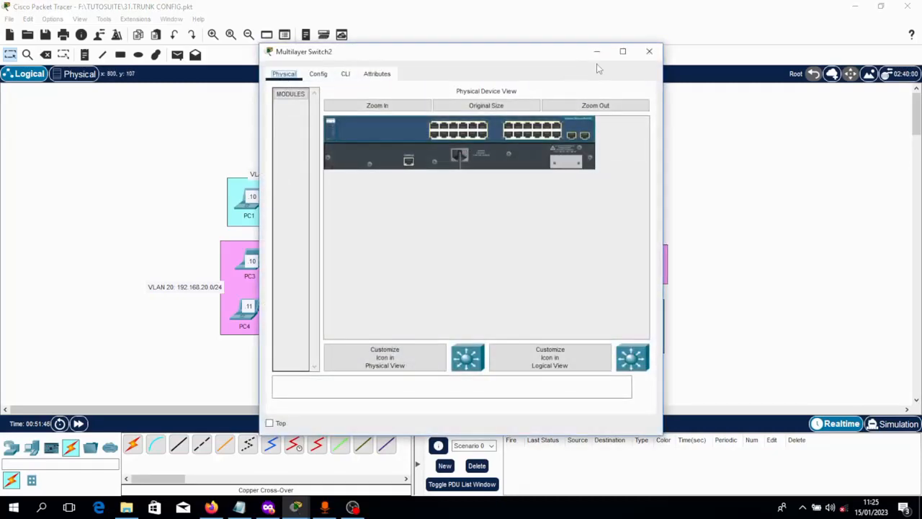
left_click(623, 50)
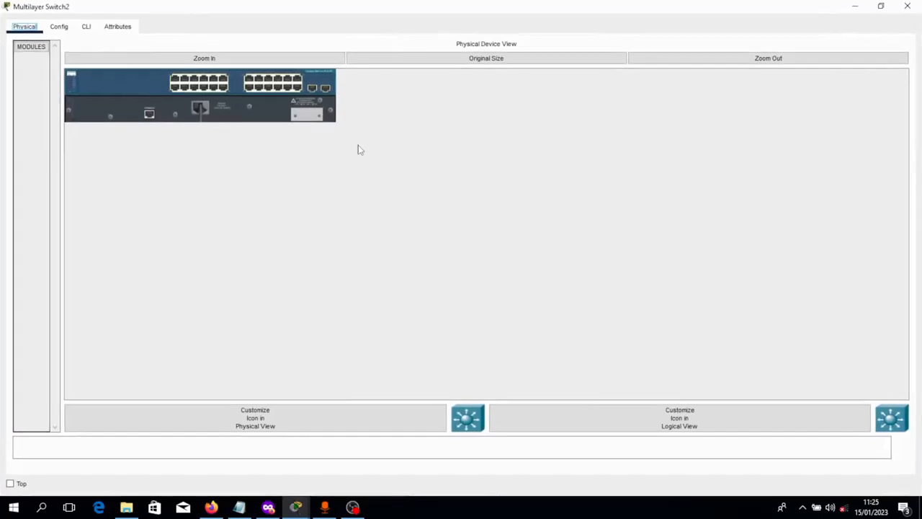
left_click(87, 26)
key("Return")
key("Return")
key("Return")
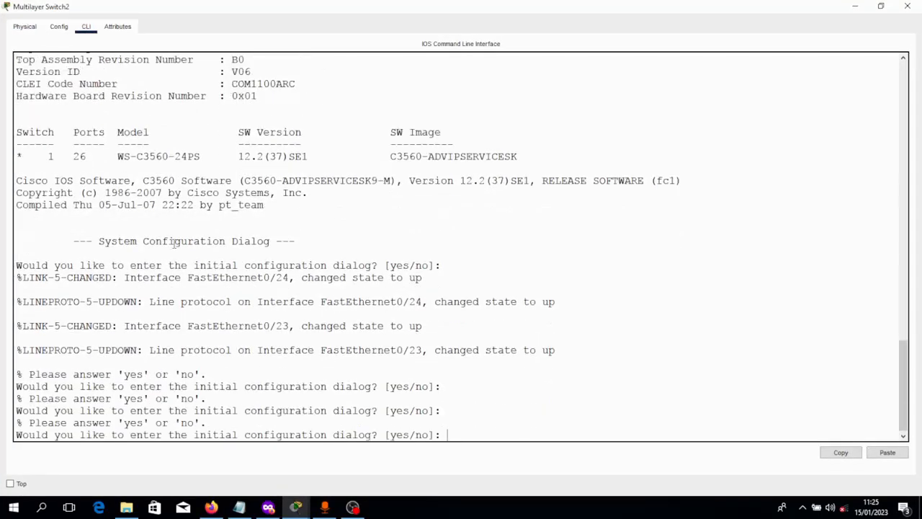
type("n")
key("Return")
key("Return")
key("Return")
key("Return")
key("Return")
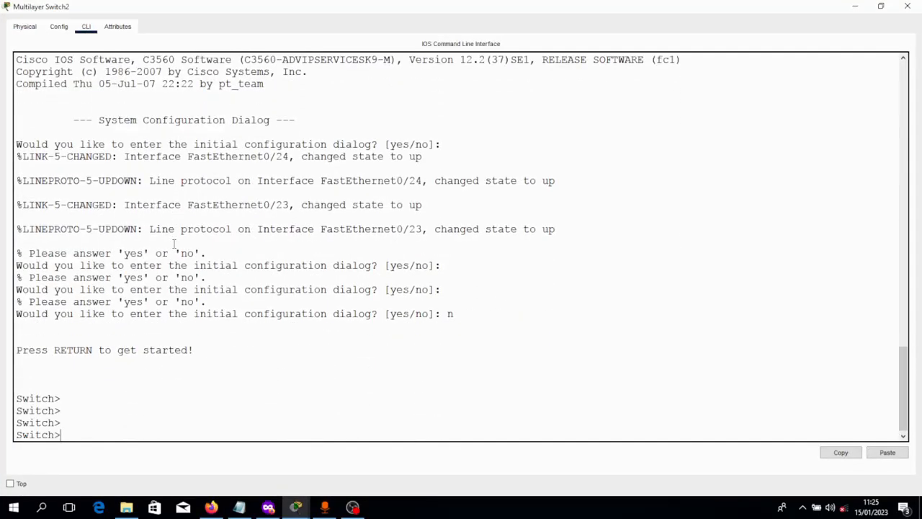
Enter privileged EXEC mode with en and global configuration mode with conf t on the multilayer switch.
type("en")
key("Return")
key("Return")
key("Return")
key("Return")
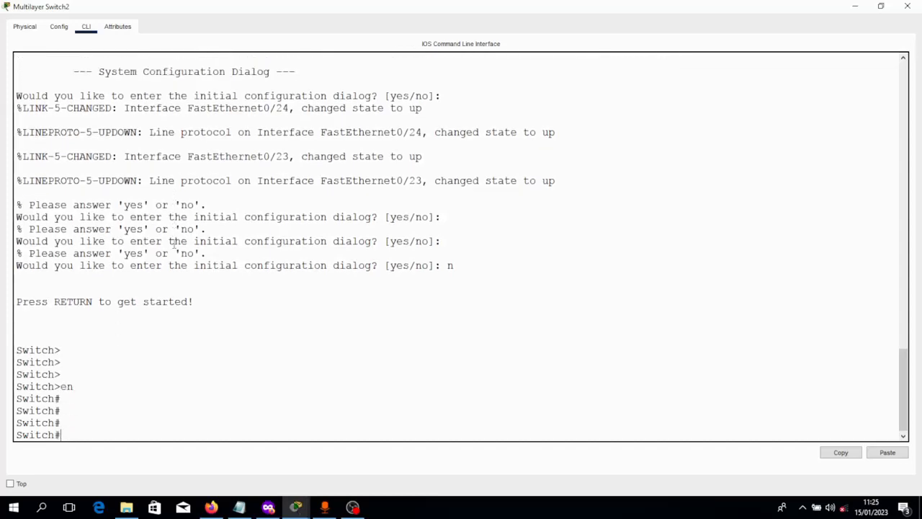
type("conf t")
key("Return")
key("Return")
key("Return")
key("Return")
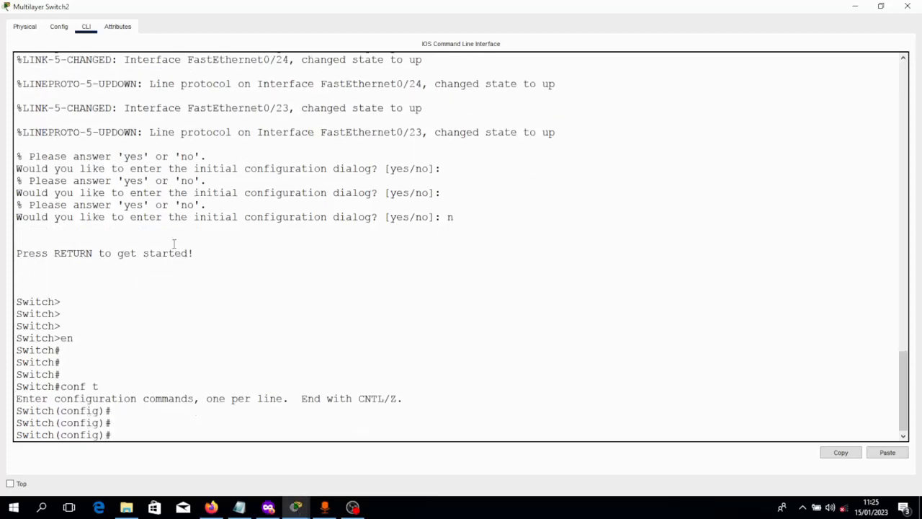
Create VLAN 5 on the multilayer switch and name it NATIVE.
type("vllan")
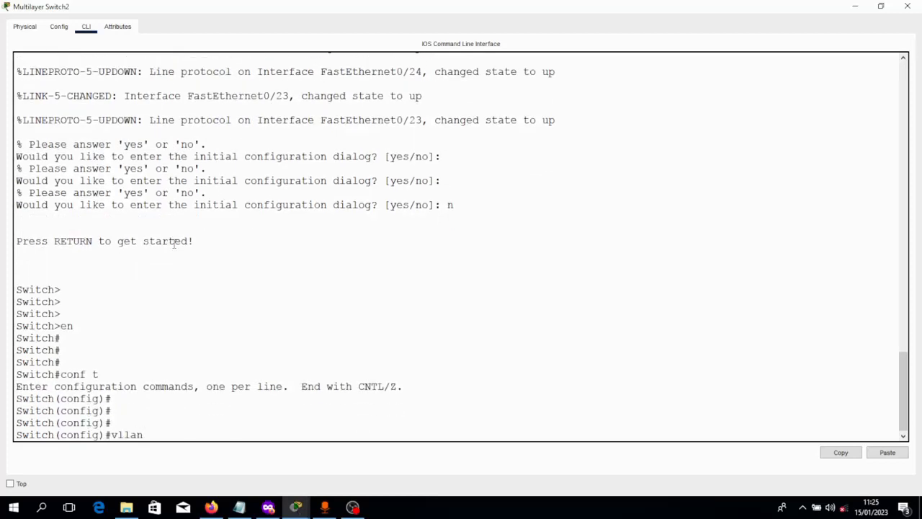
key("BackSpace")
key("BackSpace")
key("BackSpace")
type("an 5")
key("Return")
type("nam")
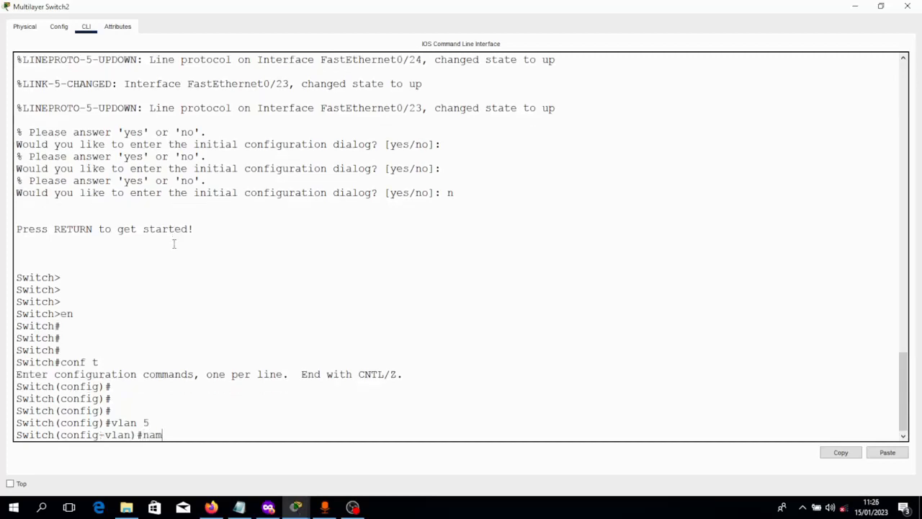
type("e NATIVE")
key("Return")
key("Return")
key("Return")
key("Return")
Create VLAN 10 on the multilayer switch and name it INFORMATIQUE.
type("vlan)#vla")
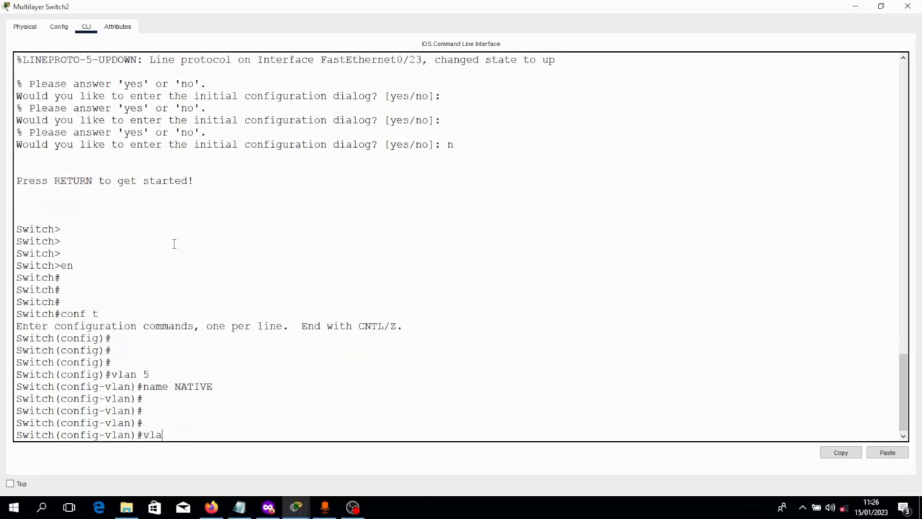
type(" 10")
key("Return")
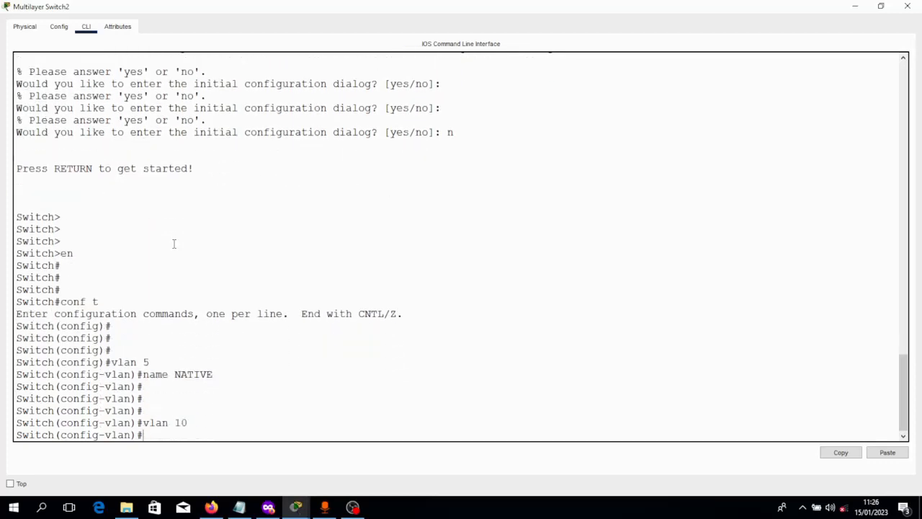
type("name")
type(" INFORMAT")
type("IO")
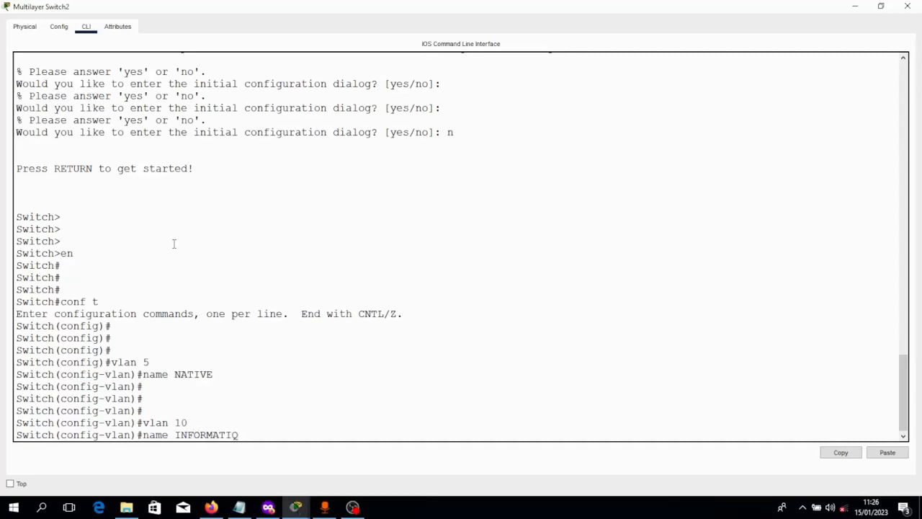
type("UE")
key("Return")
key("Return")
key("Return")
Create VLAN 20 on the multilayer switch and name it MEDECINE.
type("vlan ")
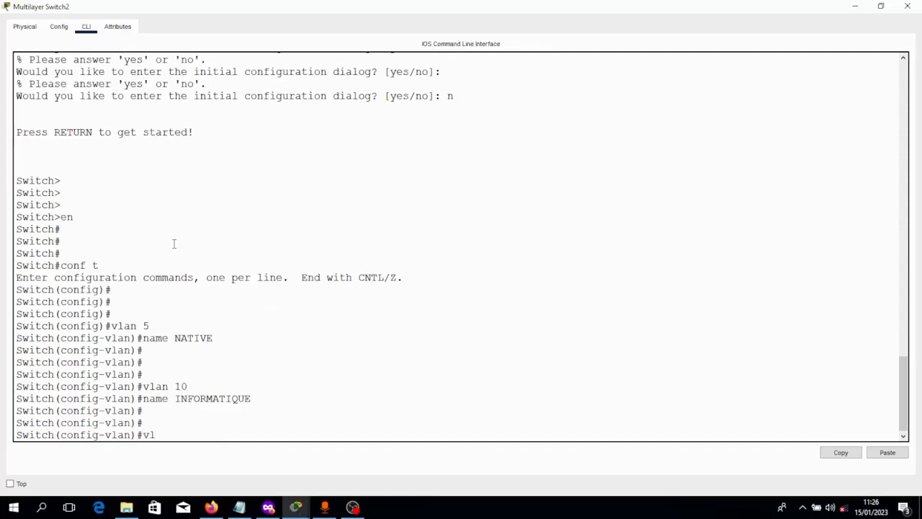
type("20")
key("Return")
type("n")
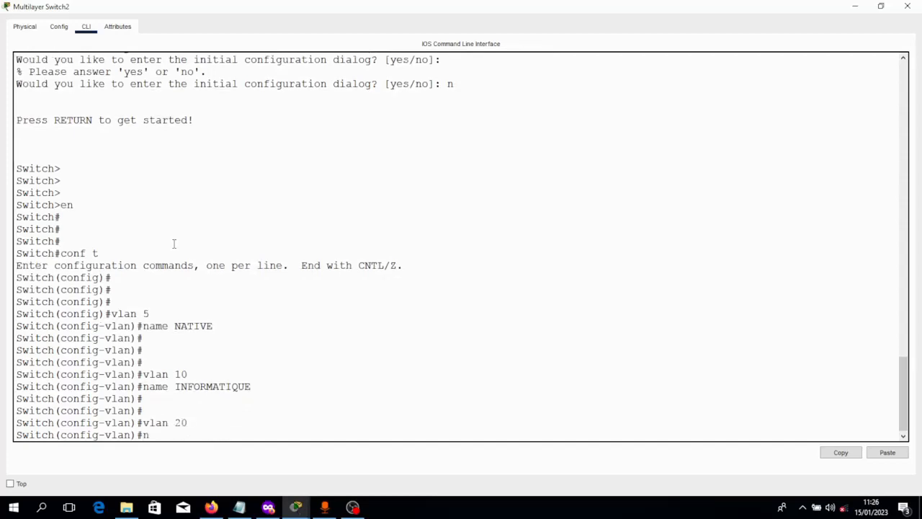
type("ame MEDECINE")
key("Return")
key("Return")
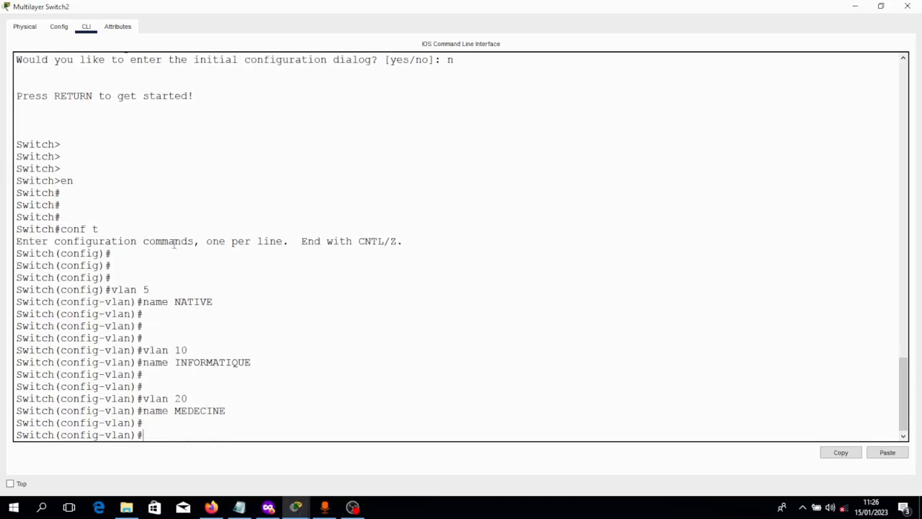
Create VLAN 30 on the multilayer switch and name it POLYTECHNIQUE.
type("vlan 30")
key("Return")
type("name")
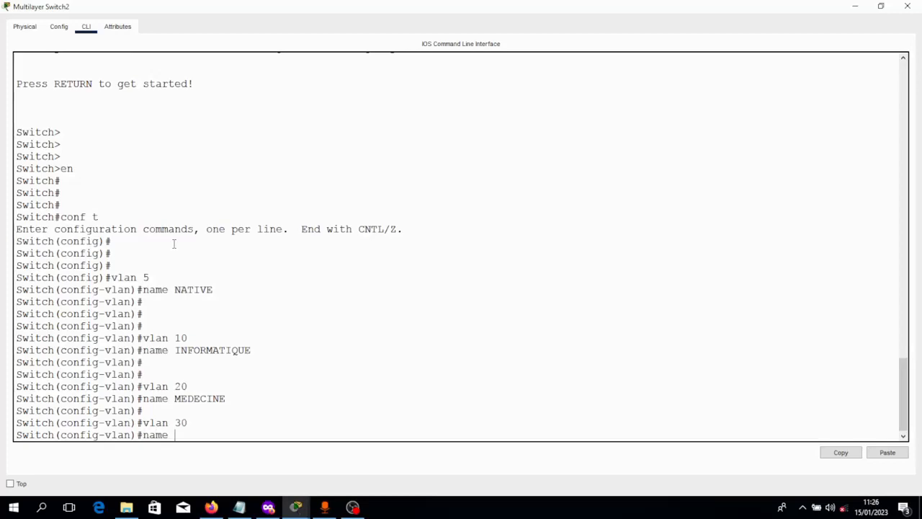
type(" POLYTECHNIQUE")
key("Return")
key("Return")
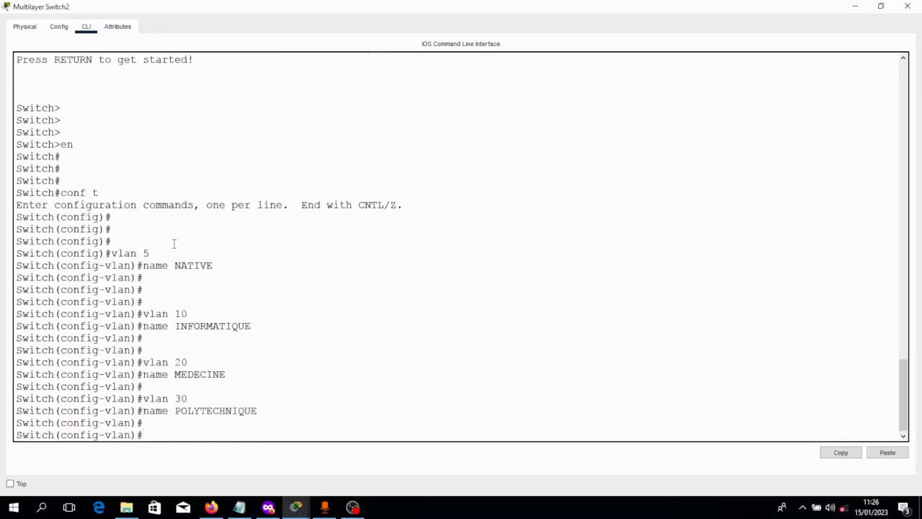
Leave configuration mode with end and save the multilayer switch's configuration with wr.
type("end")
key("Return")
type("wr")
key("Return")
key("Return")
key("Return")
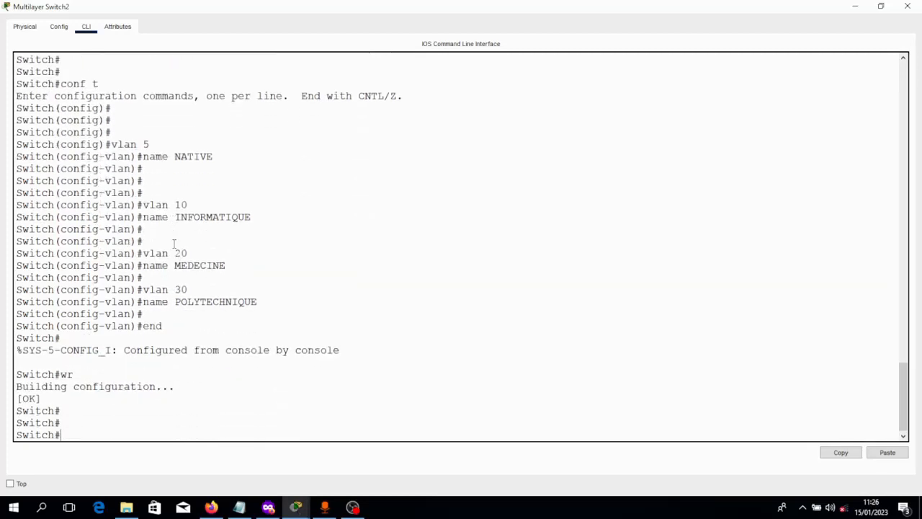
Run show vlan on the multilayer switch, check the entries for VLANs 5, 10, 20 and 30, and exit the listing.
type("show vlan")
key("Return")
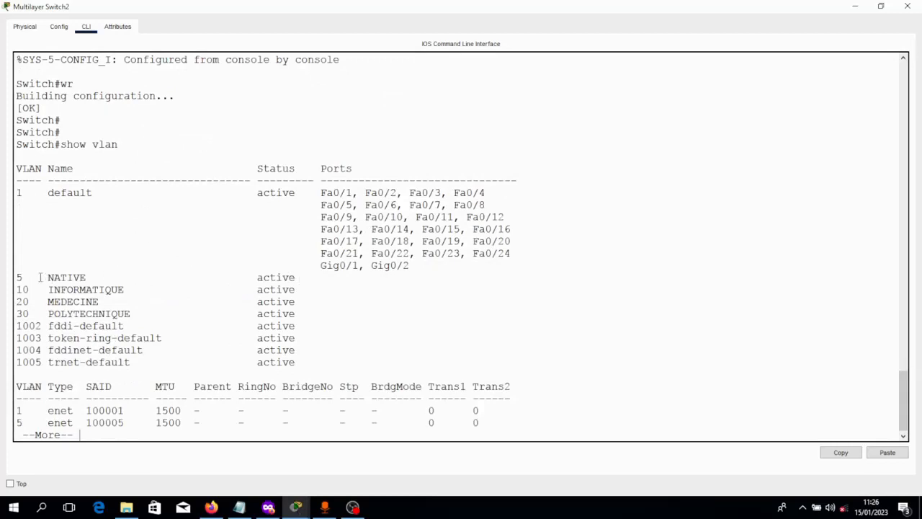
left_click_drag(18, 276, 301, 314)
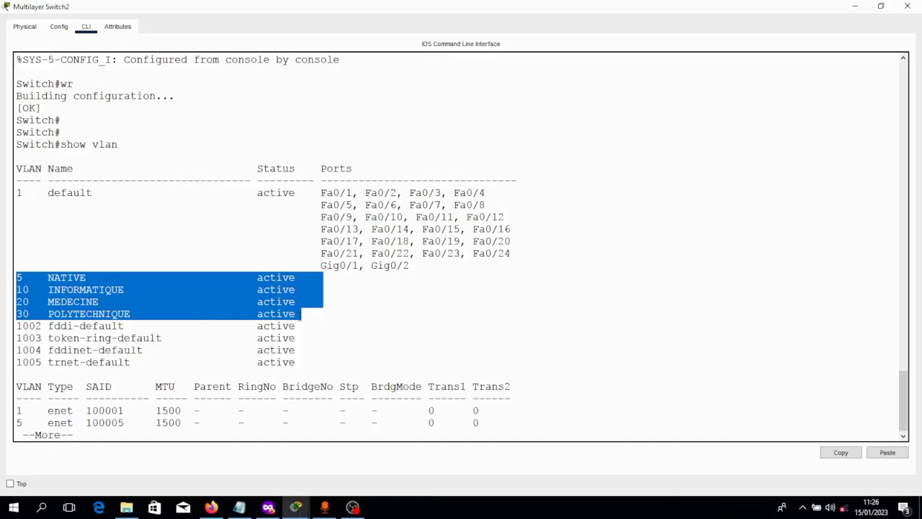
key("ctrl+c")
key("Return")
key("Return")
key("Return")
key("Return")
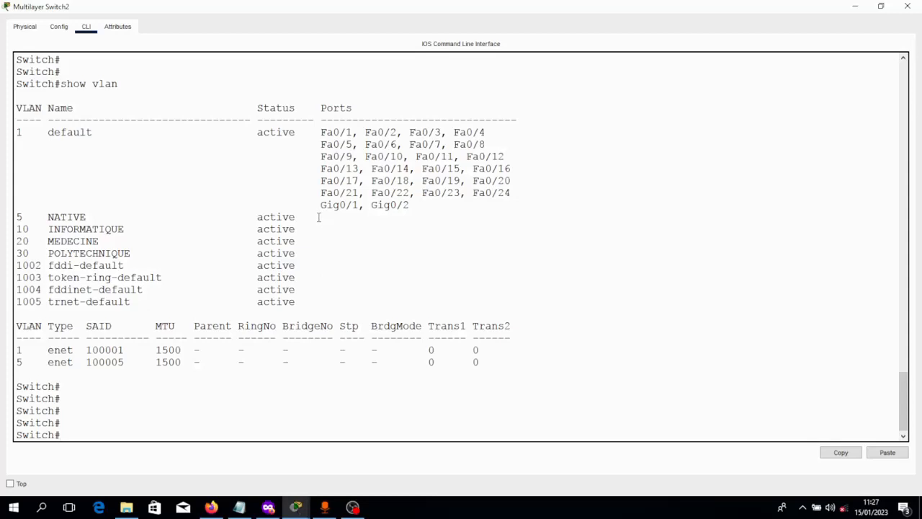
Examine the native VLAN's row and the port assignments of VLANs 10, 20 and 30 in the displayed table.
left_click_drag(322, 218, 12, 220)
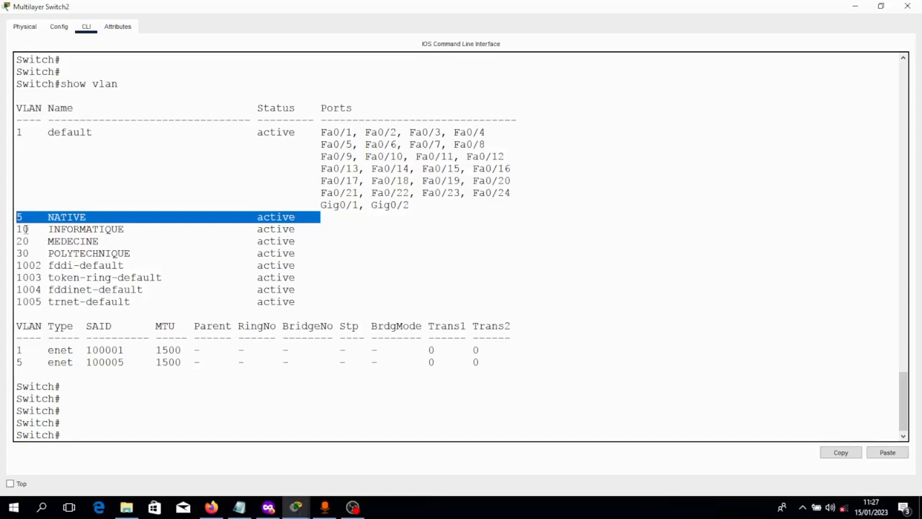
left_click_drag(17, 229, 386, 257)
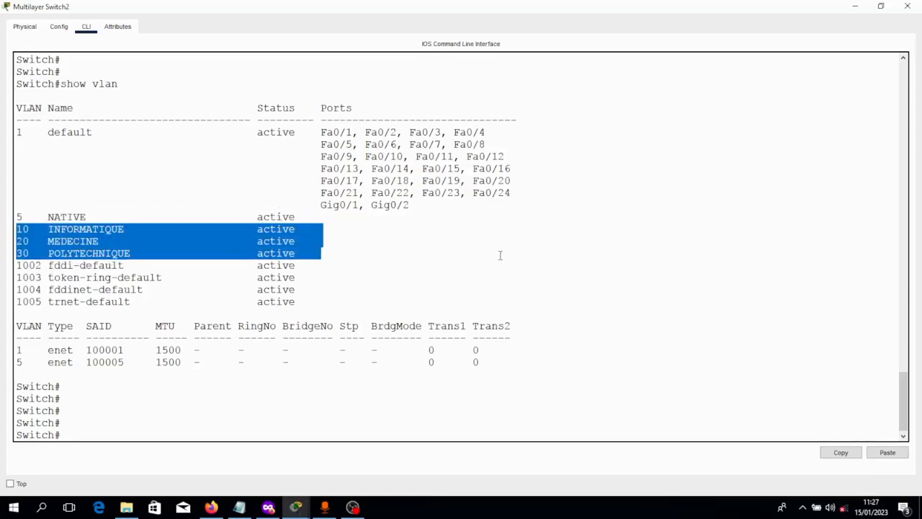
left_click(340, 229)
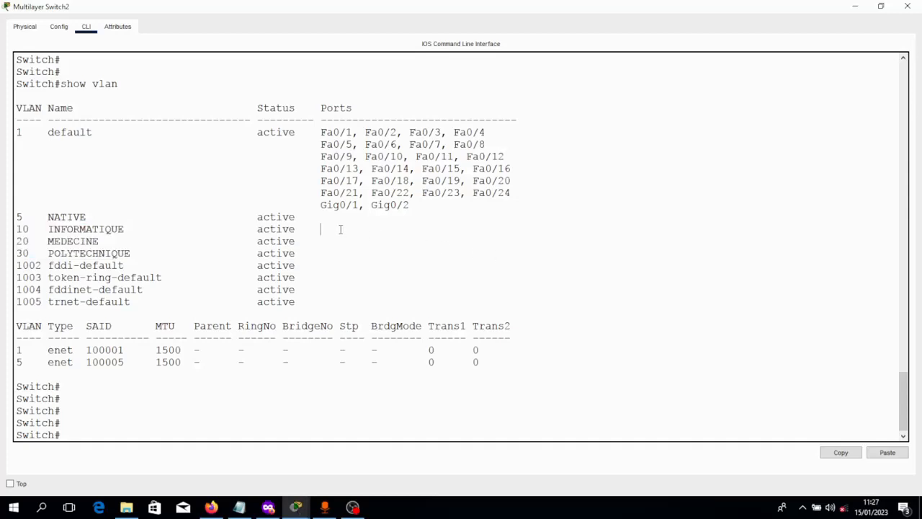
left_click_drag(331, 235, 535, 264)
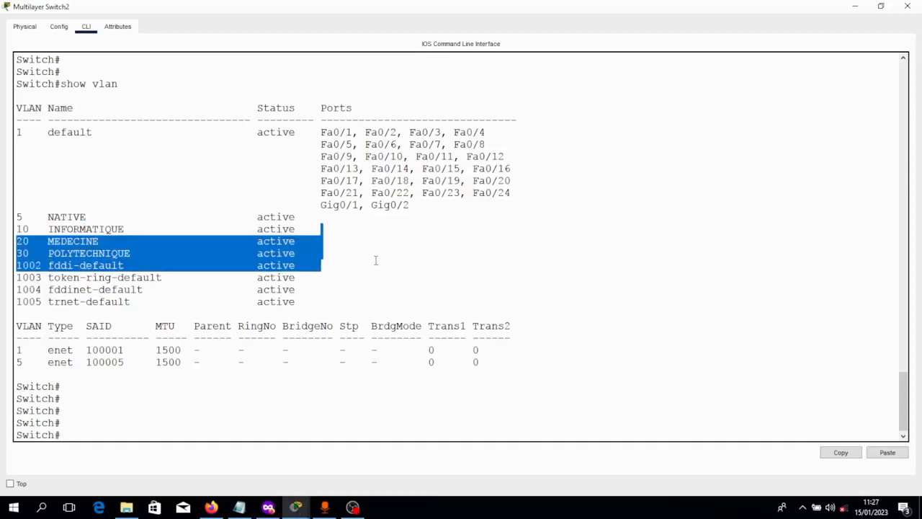
left_click_drag(377, 256, 376, 260)
key("Return")
key("Return")
key("Return")
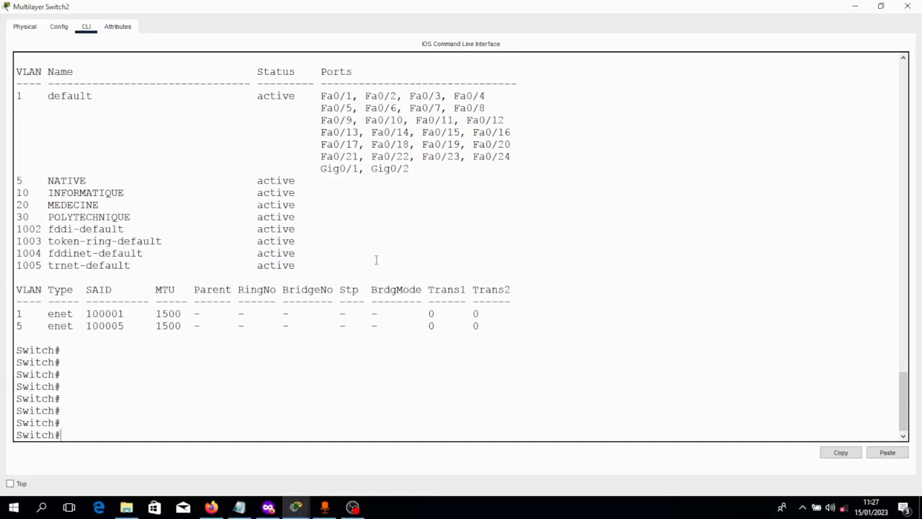
Enter global configuration mode and create the VLAN 10 virtual interface with interface vlan 10, checking its link status message.
type("conf t")
key("Return")
key("Return")
key("Return")
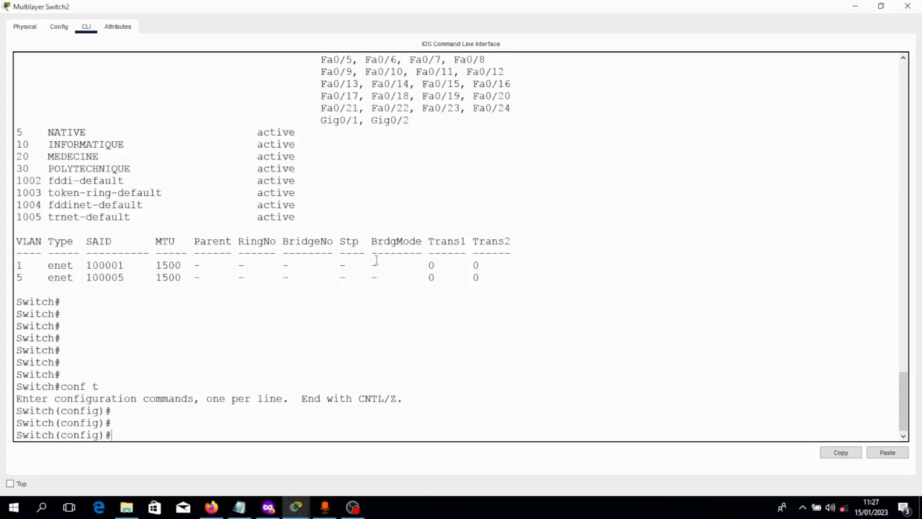
type("interface vlan")
type("10")
key("Return")
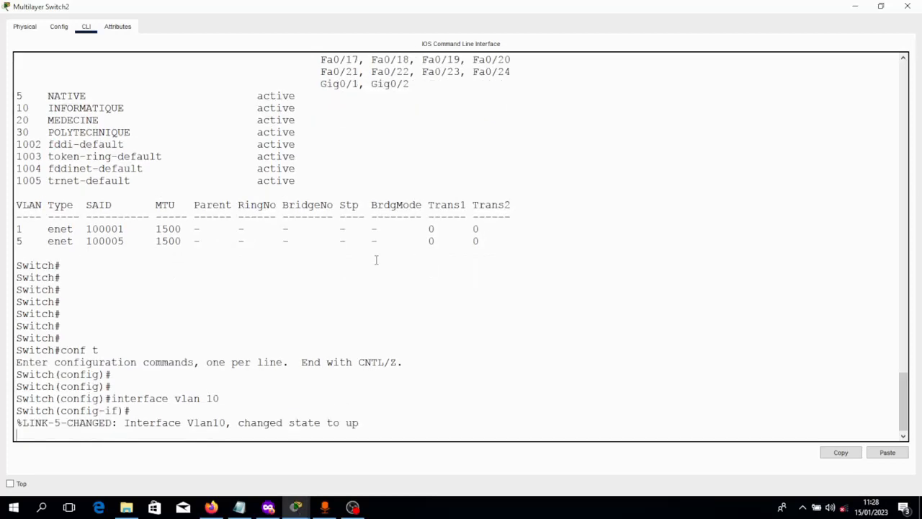
key("Return")
key("Return")
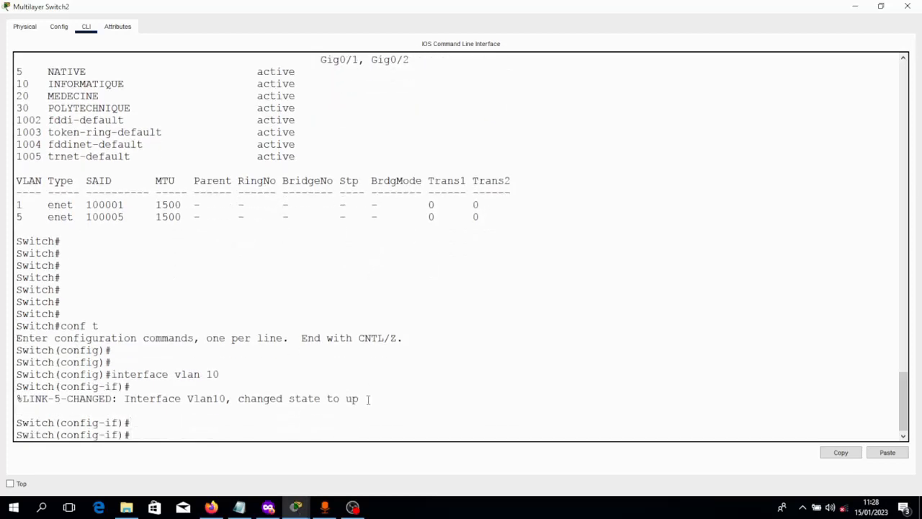
left_click_drag(368, 400, 29, 399)
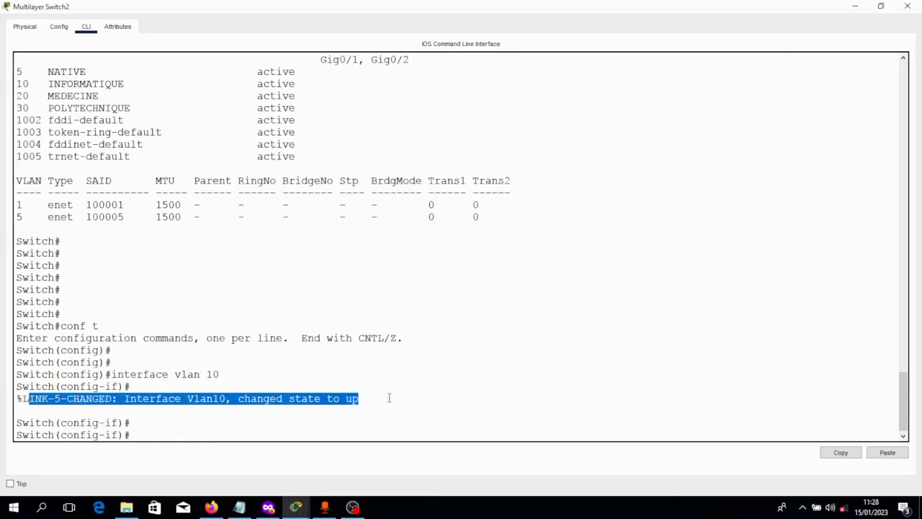
Examine the link status message for the VLAN 10 interface and return to a fresh interface configuration prompt.
left_click_drag(385, 399, 309, 407)
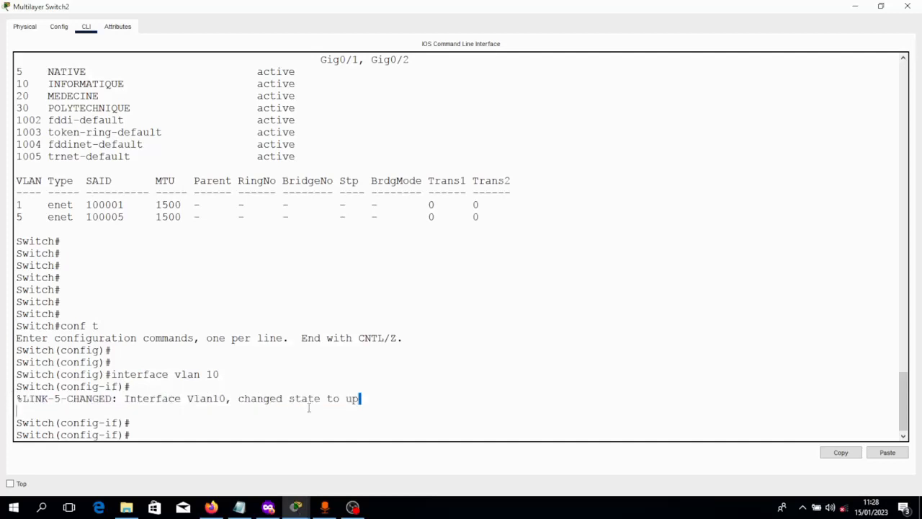
left_click_drag(387, 401, 8, 398)
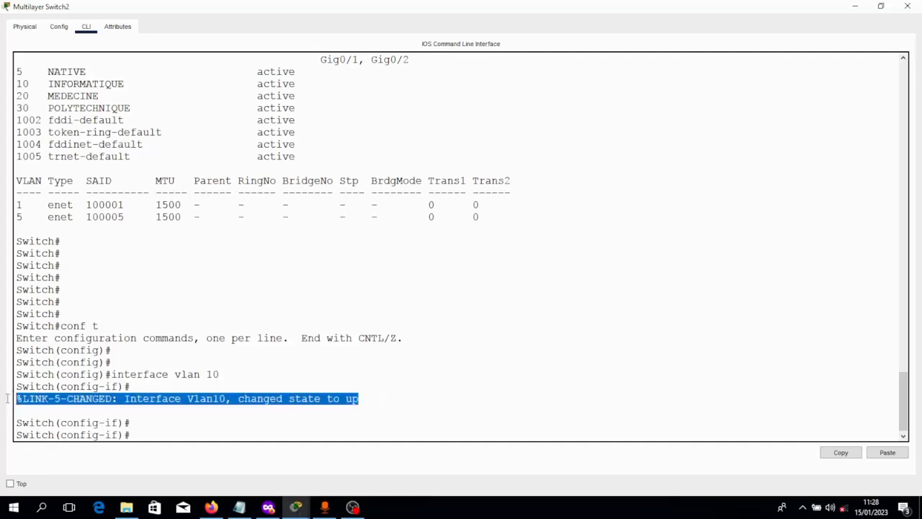
left_click(153, 435)
key("Return")
key("Return")
key("Return")
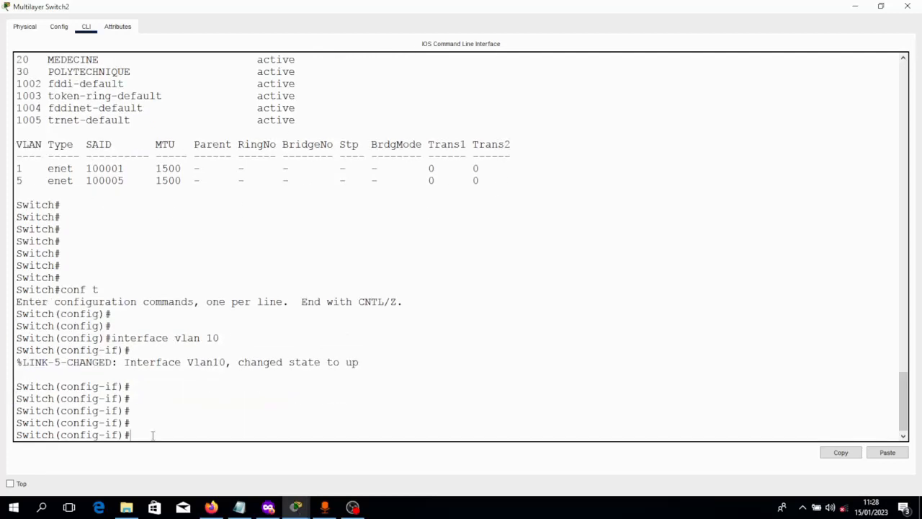
Create the virtual interfaces for VLANs 20 and 30 with int vlan 20 and interface vlan 30.
type("in")
type("t")
type("val")
key("BackSpace")
key("BackSpace")
type("lan 20")
key("Return")
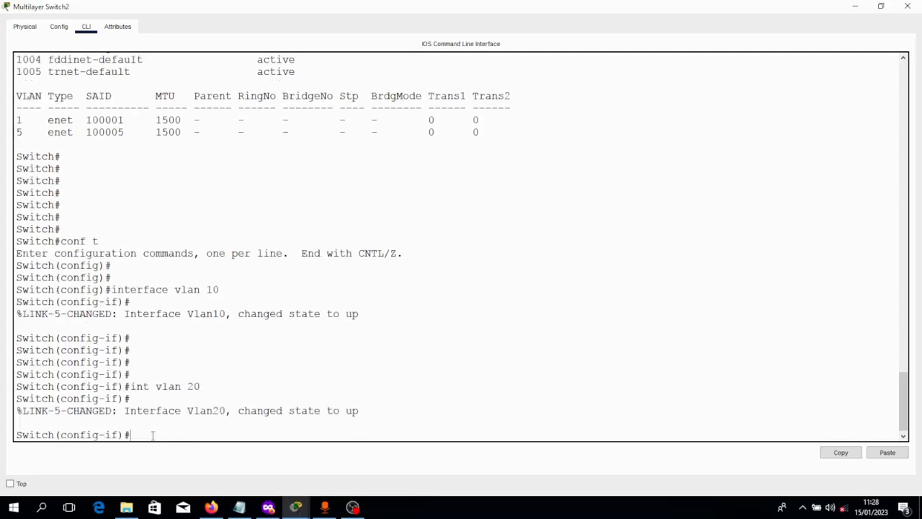
type("interface vlan 30")
key("Return")
Leave configuration mode with end and save the multilayer switch's VLAN interface configuration with wr.
type("end")
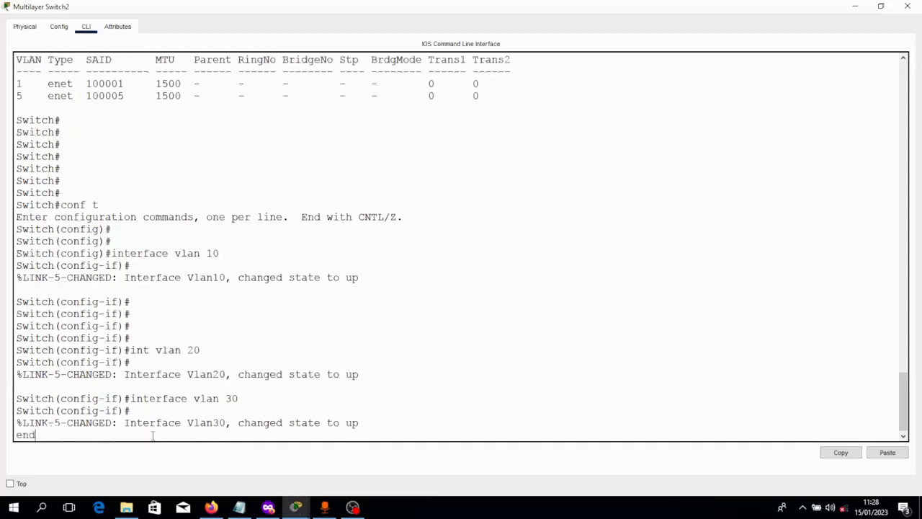
key("Return")
key("Return")
key("Return")
type("wr")
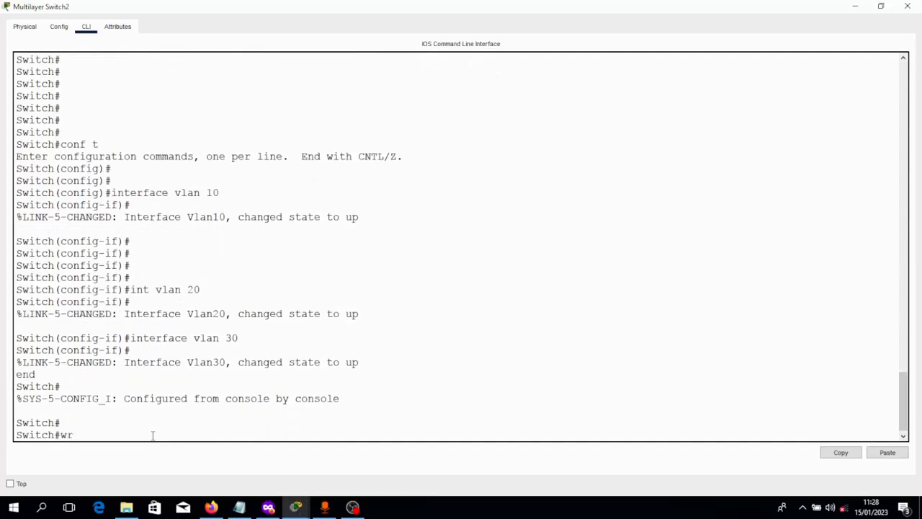
key("Return")
key("Return")
key("Return")
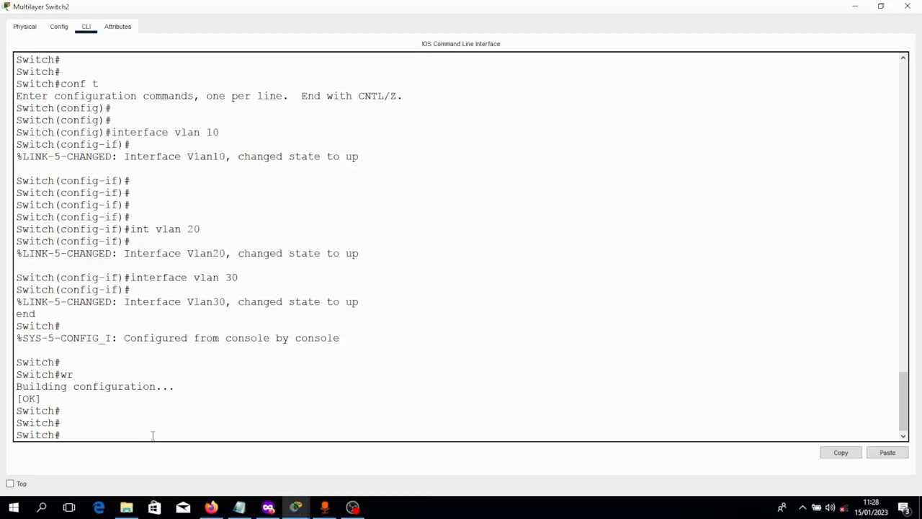
Try to list the switch's interfaces with show interfaces brief and show interface brief.
type("show interfaces brief")
key("Return")
type("show interface brief")
key("Return")
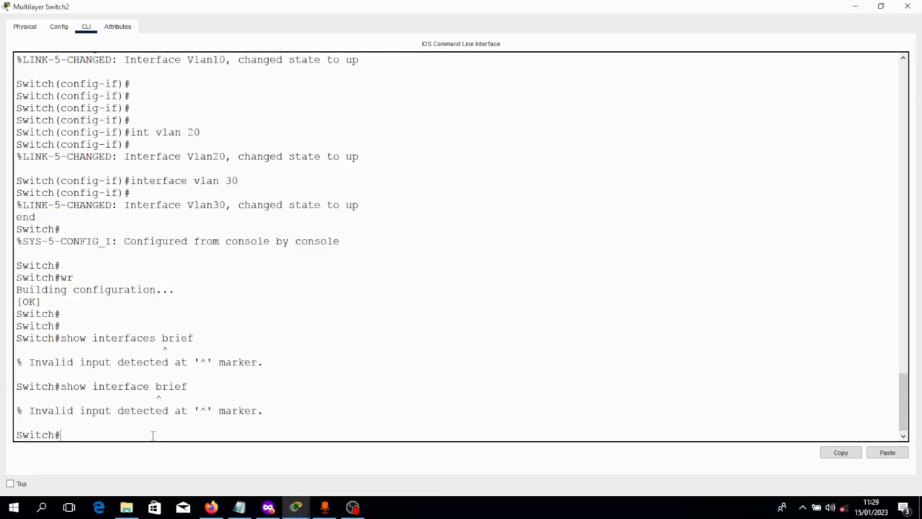
Run show ip interface brief, page to the end of the listing and examine the Vlan10, Vlan20 and Vlan30 rows.
key("Up")
key("Left")
key("Left")
key("Left")
key("Left")
key("Left")
type("ip")
key("Return")
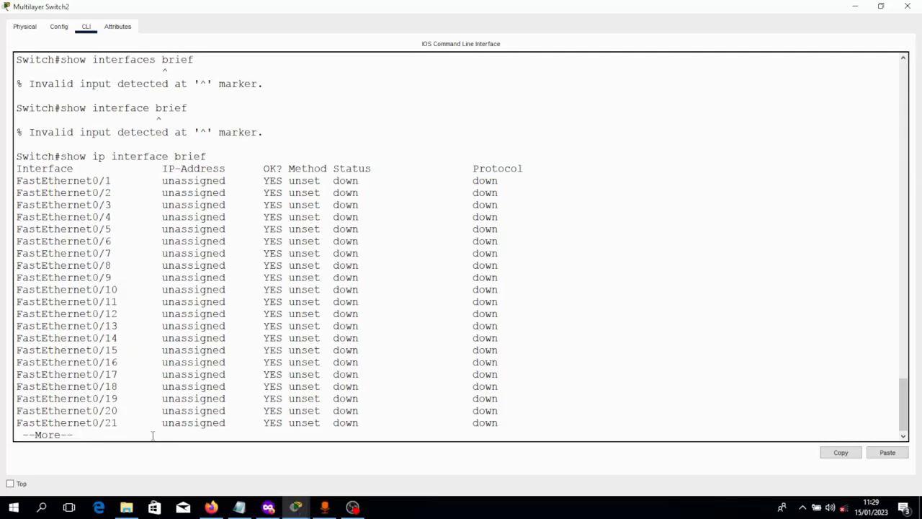
key("space")
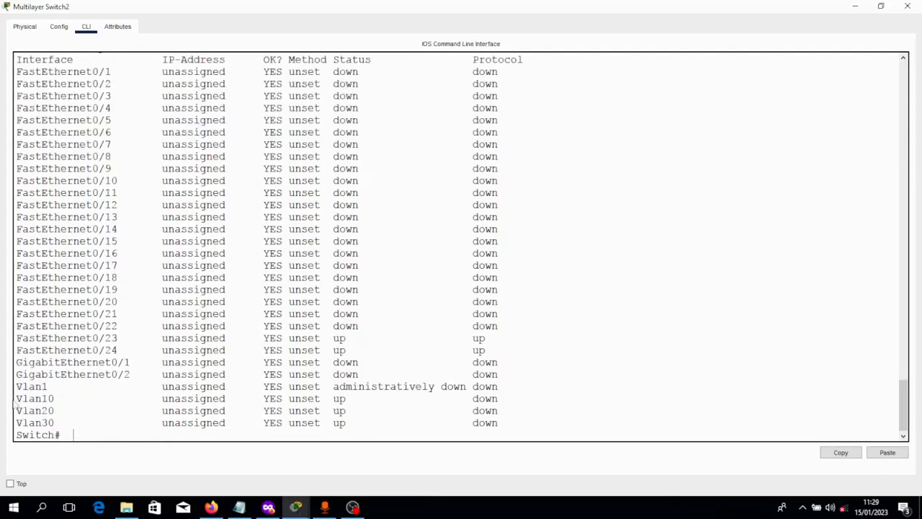
left_click_drag(14, 396, 500, 427)
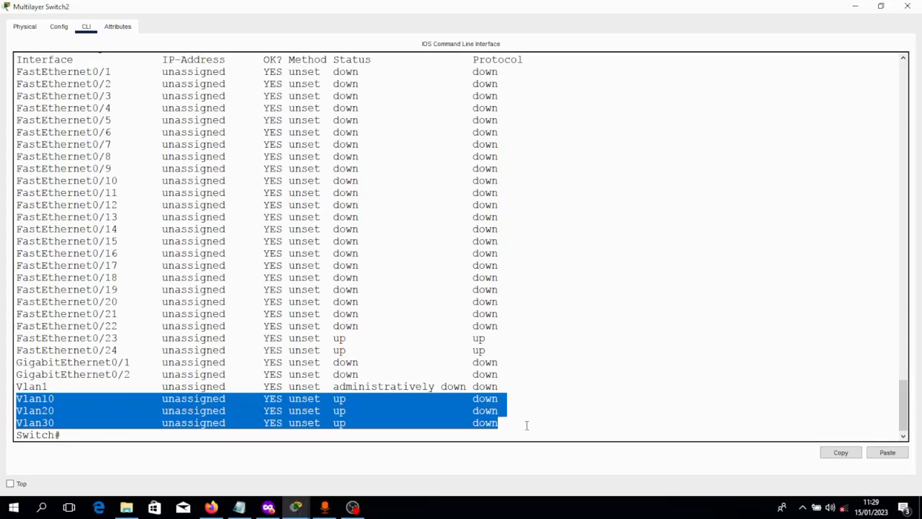
key("Return")
key("Return")
type("cof")
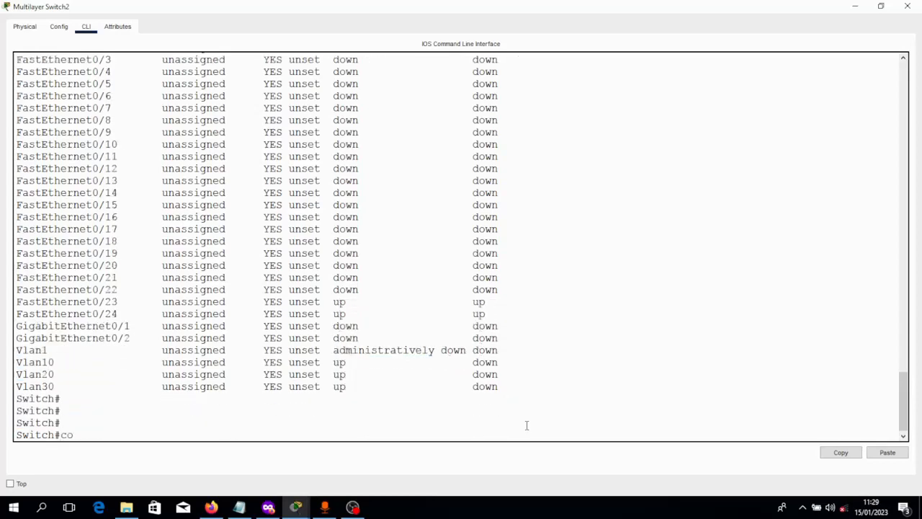
key("BackSpace")
key("BackSpace")
key("BackSpace")
Return to the topology, open L2SW1's command line full-screen and enter global configuration mode with conf t.
left_click(855, 6)
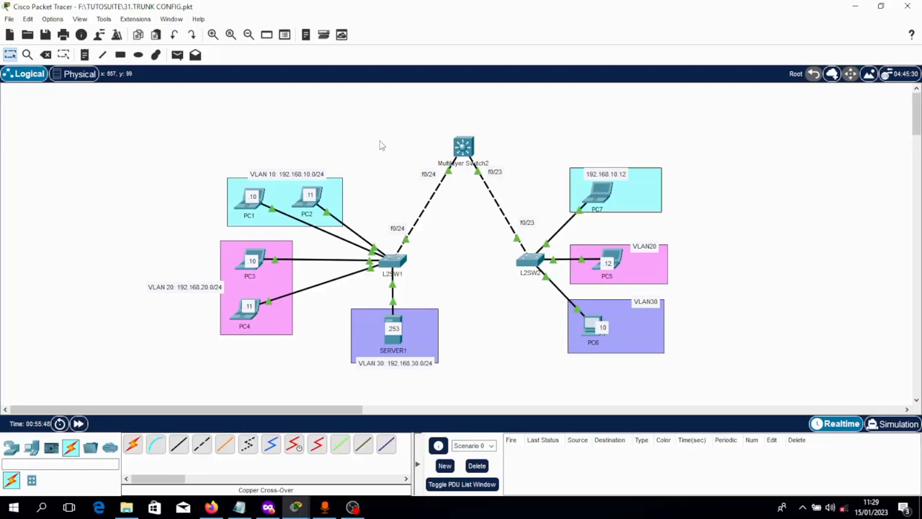
left_click(392, 265)
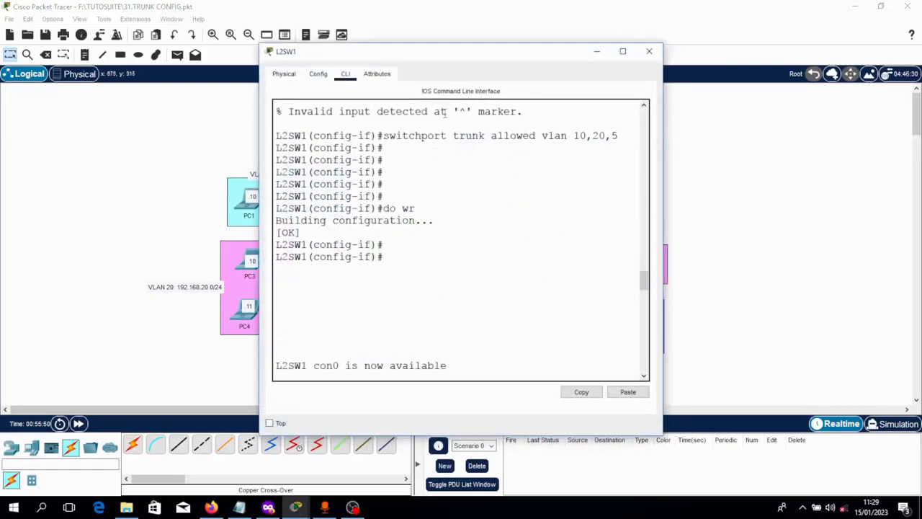
left_click(386, 202)
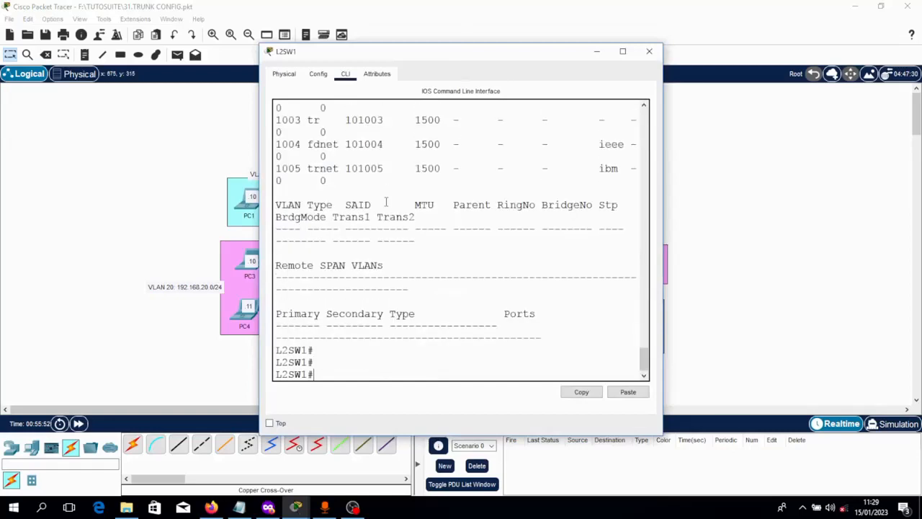
key("Return")
type("conf t")
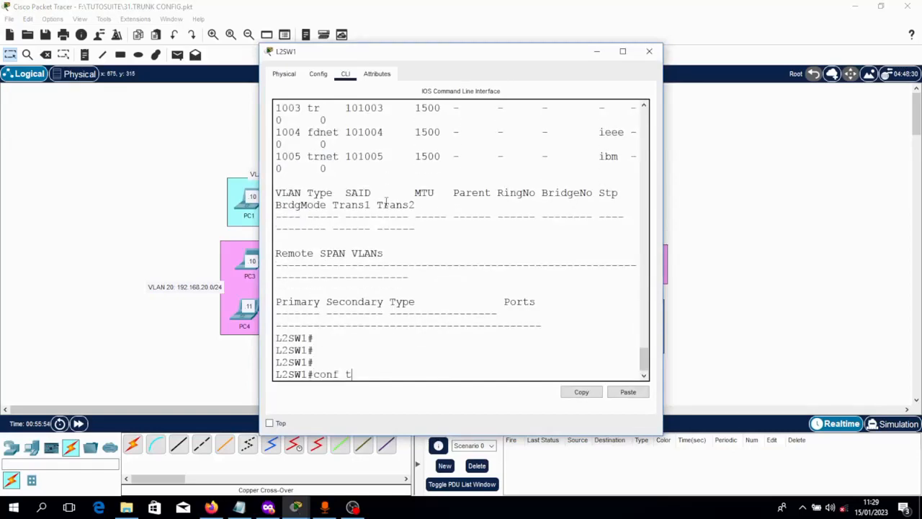
key("Return")
key("Return")
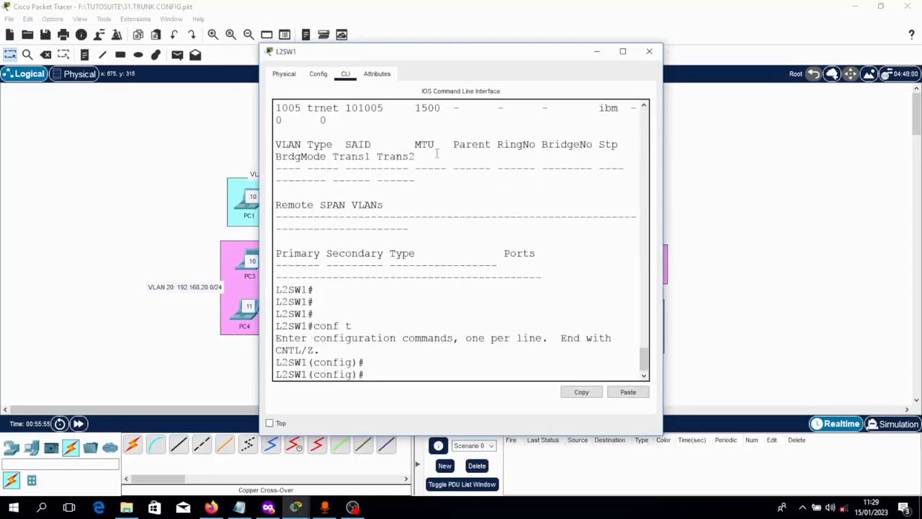
left_click(623, 52)
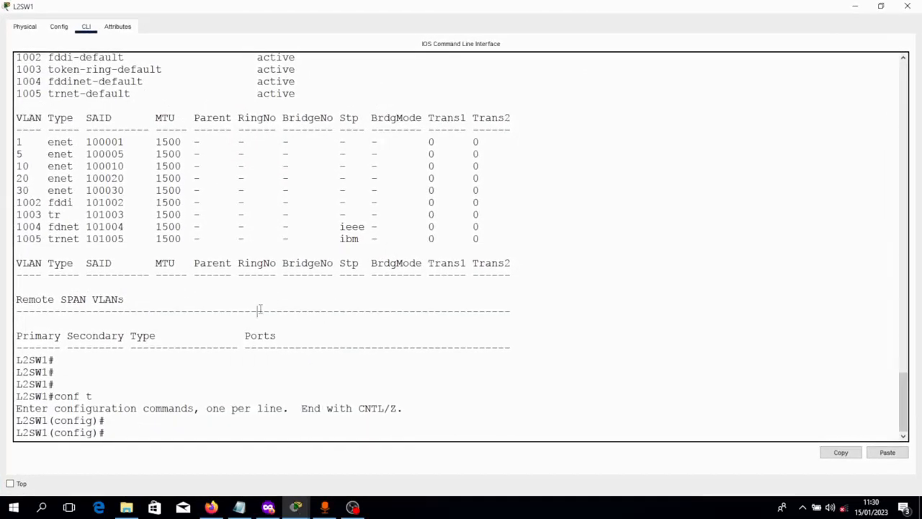
Select L2SW1's interface f0/24 and set it to trunk mode with switchport mode trunk.
type("int f0/24")
key("Return")
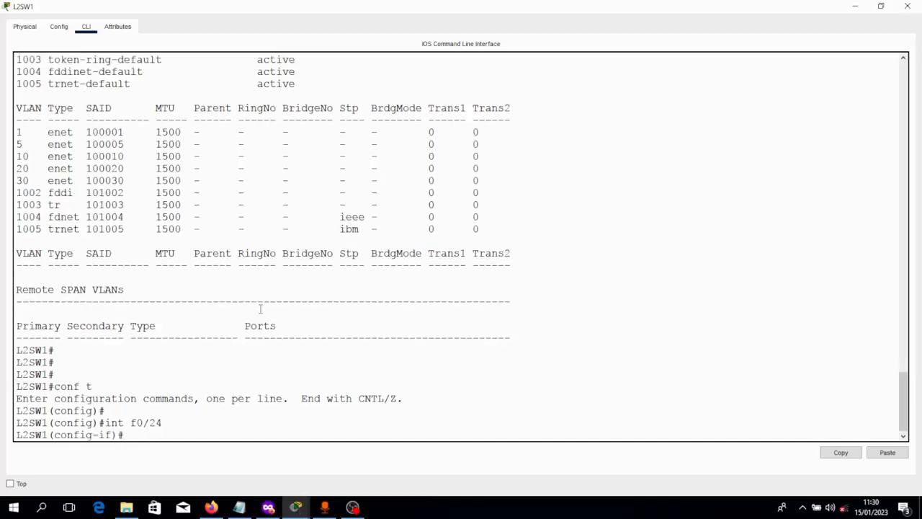
type("switchport mode tr")
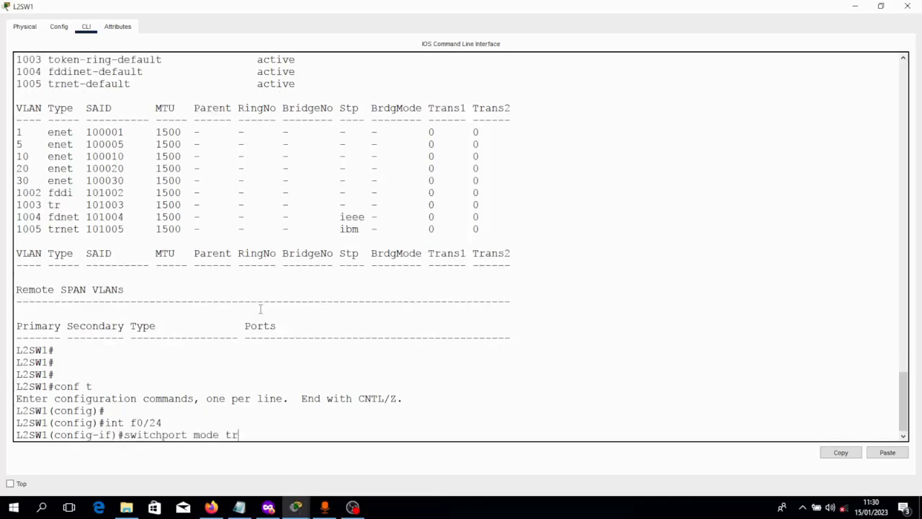
type("unk")
key("Return")
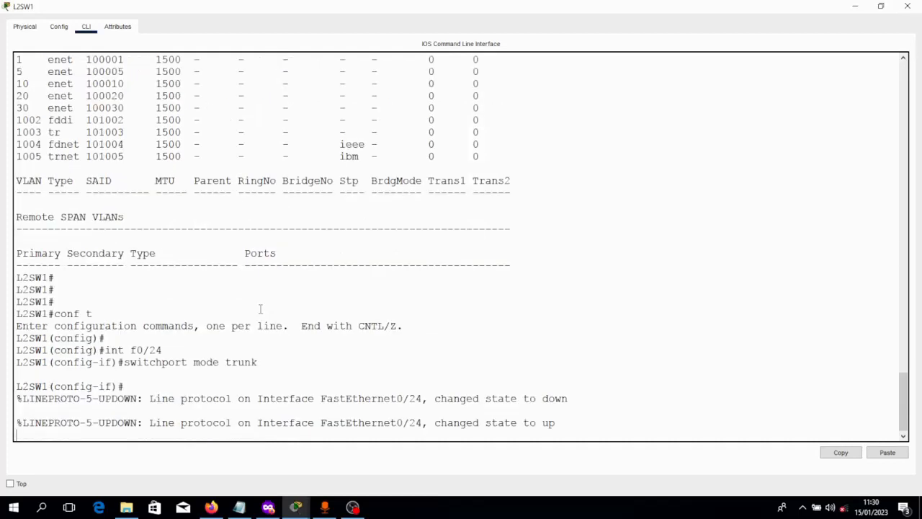
key("Return")
key("Return")
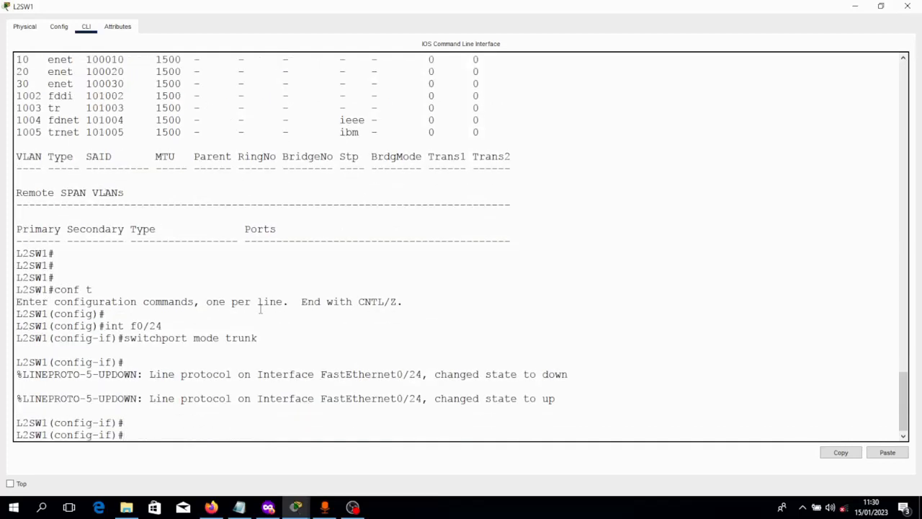
Set VLAN 5 as the native VLAN of L2SW1's f0/24 trunk with switchport trunk native vlan 5.
type("switchport trunk nati")
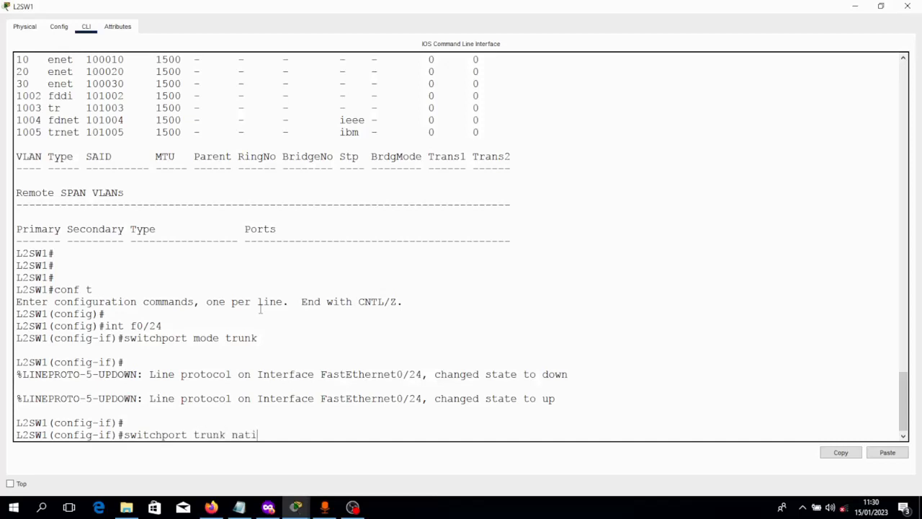
type("ve vlan 5")
key("Return")
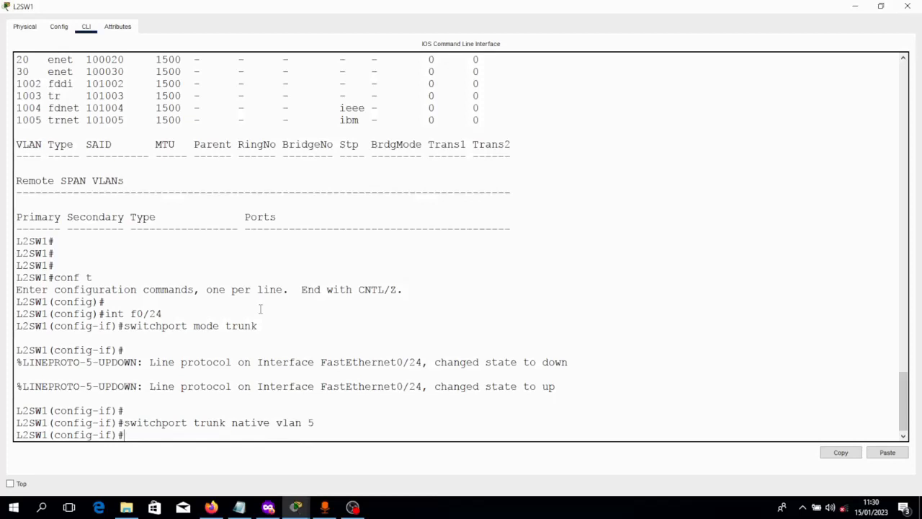
key("Return")
key("Return")
Leave configuration mode with end and save L2SW1's configuration with wr.
type("end")
key("Return")
type("w")
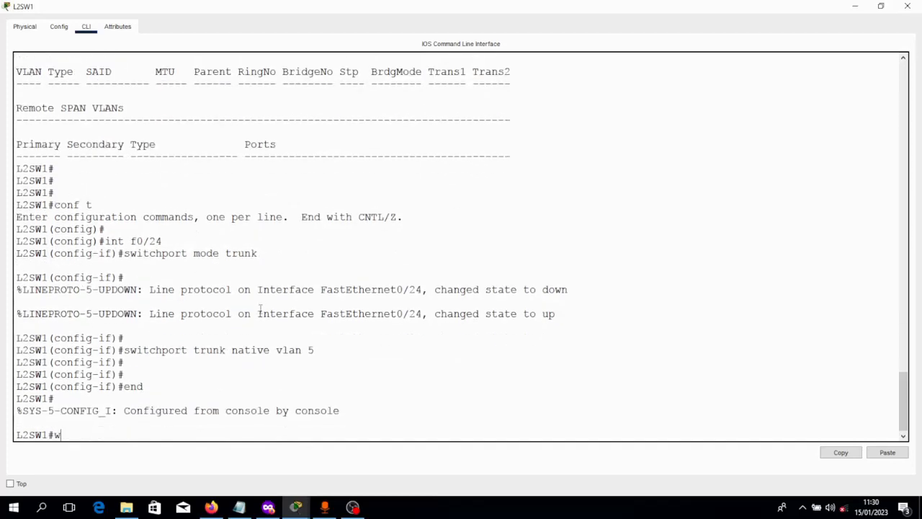
type("r")
key("Return")
key("Return")
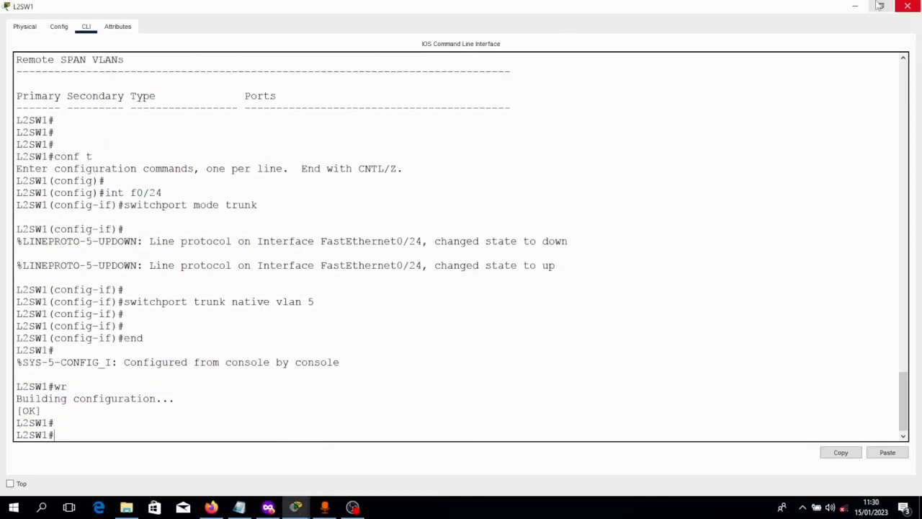
Switch from L2SW1 to the multilayer switch's command line, enlarge its window and enter global configuration mode with conf t.
left_click(856, 6)
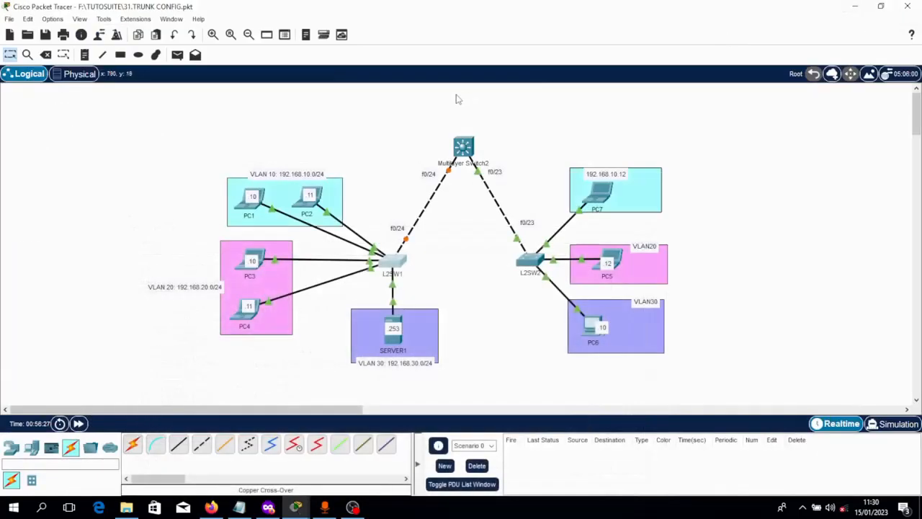
left_click(463, 148)
left_click_drag(430, 60, 604, 59)
left_click(799, 48)
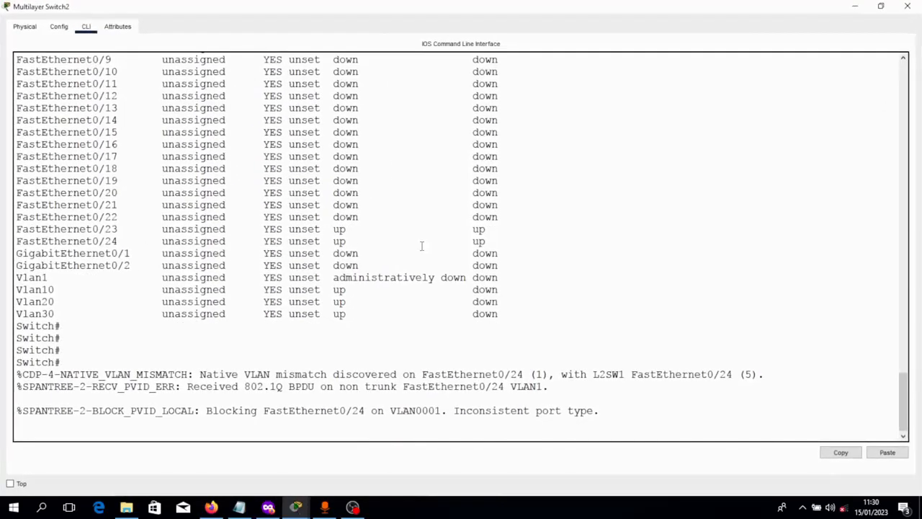
key("Return")
type("conf t")
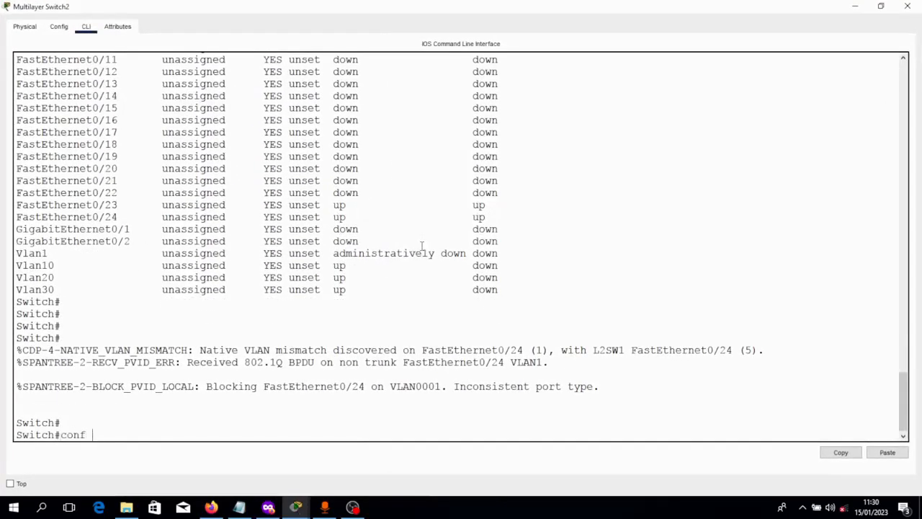
key("Return")
type("in t")
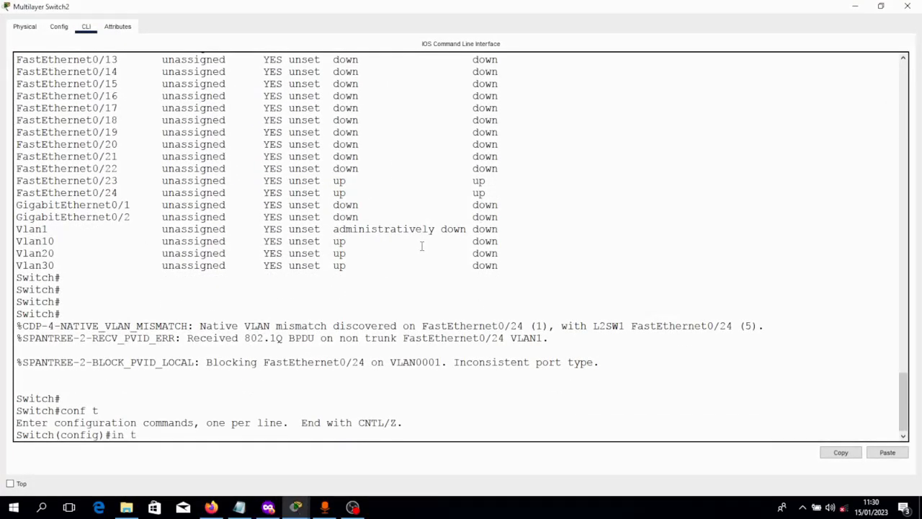
key("Return")
key("Return")
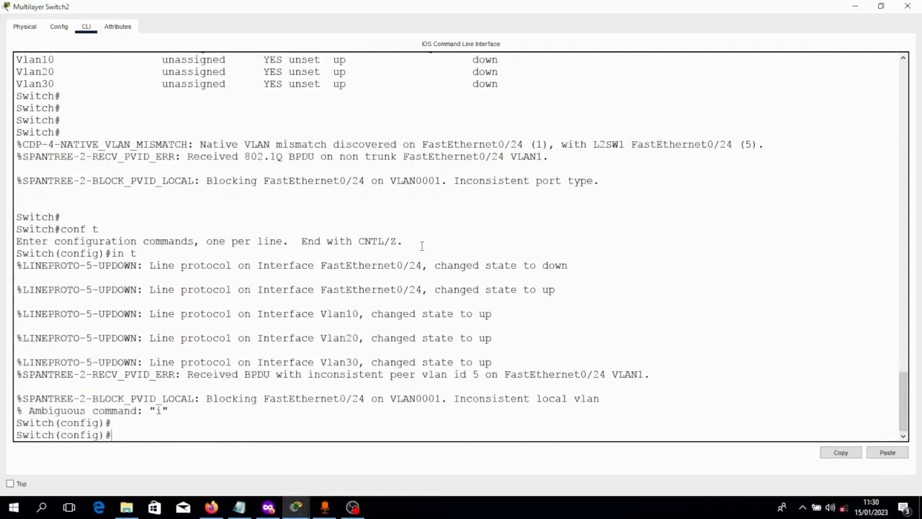
Select the multilayer switch's interface fa0/24 and set its trunk encapsulation with switchport trunk encapsulation dot1q.
type("int fa0/24")
key("Return")
key("Return")
key("Return")
key("Return")
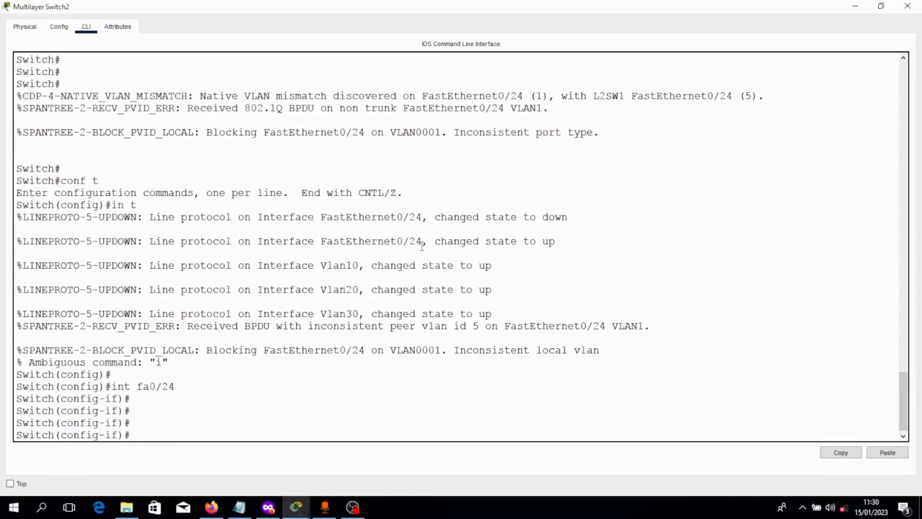
type("swi")
type("port trunk enca")
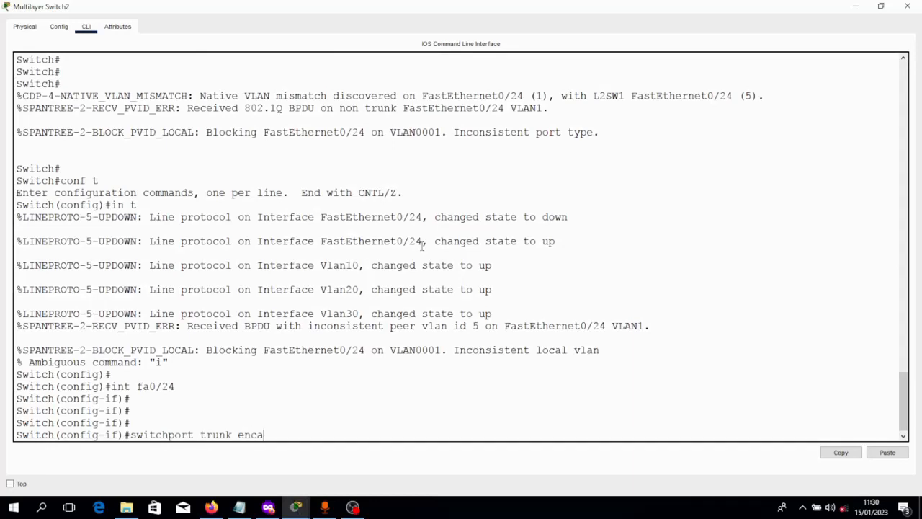
type("psulation dot1q")
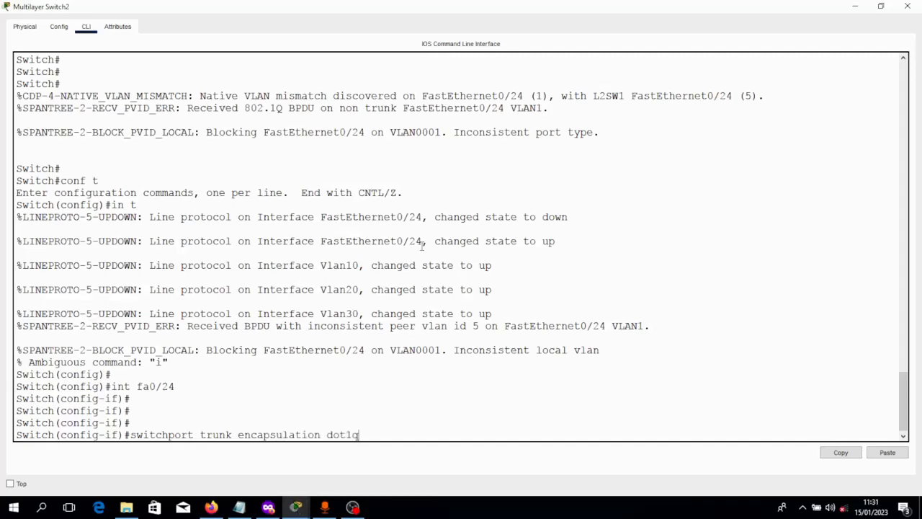
key("Return")
key("Return")
key("Return")
Put the multilayer switch's fa0/24 interface into trunk mode with switchport mode trunk.
type("switc")
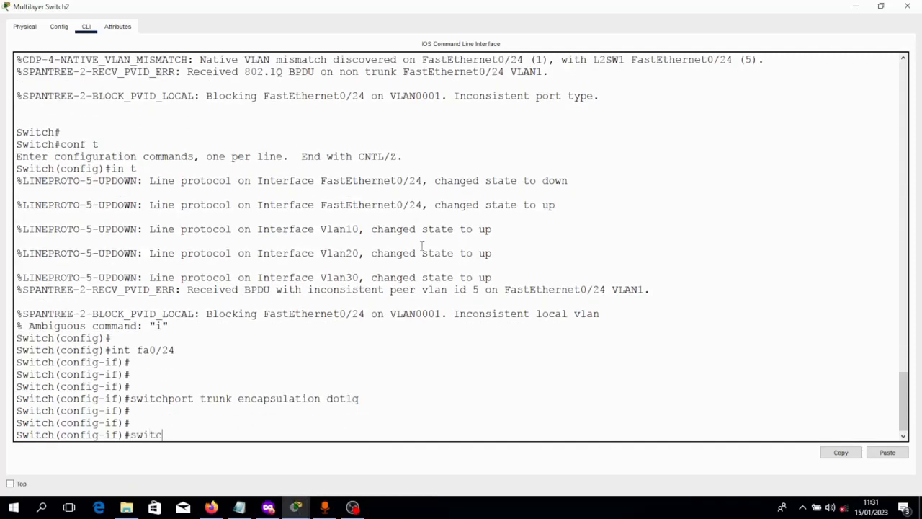
type("hport mode trunk")
key("Return")
key("Return")
key("Return")
key("Return")
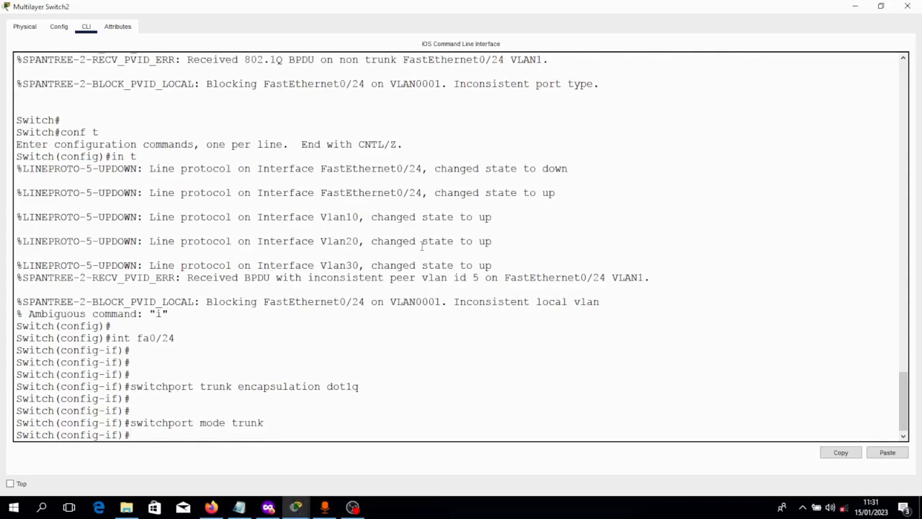
Set VLAN 5 as the native VLAN of the multilayer switch's fa0/24 trunk with switchport trunk native vlan 5.
type("switch")
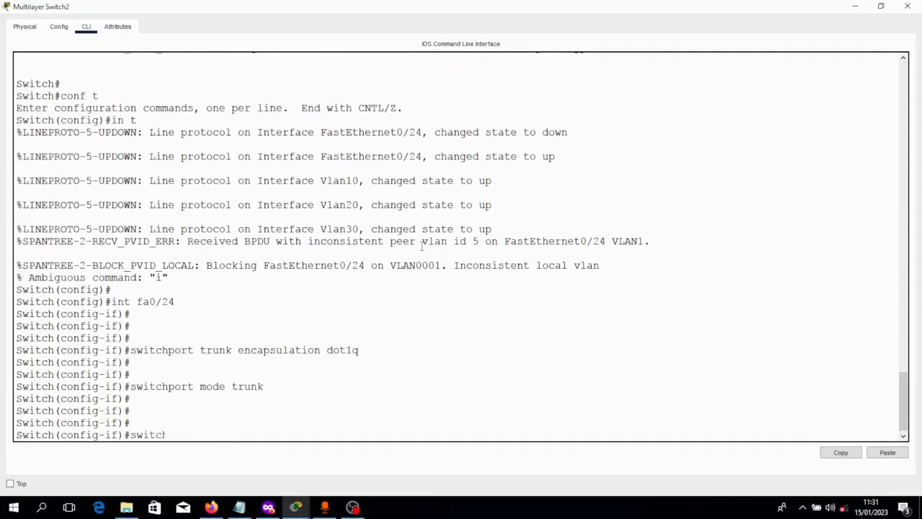
type("port tr")
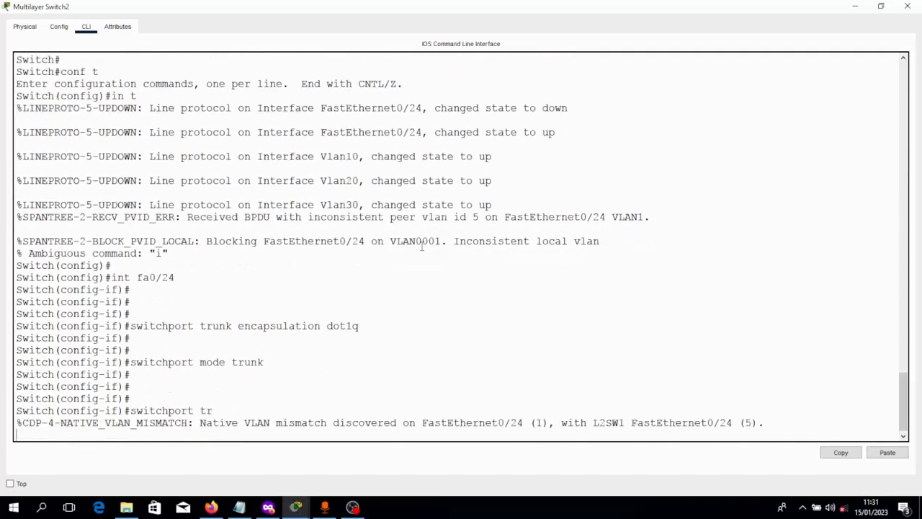
key("Return")
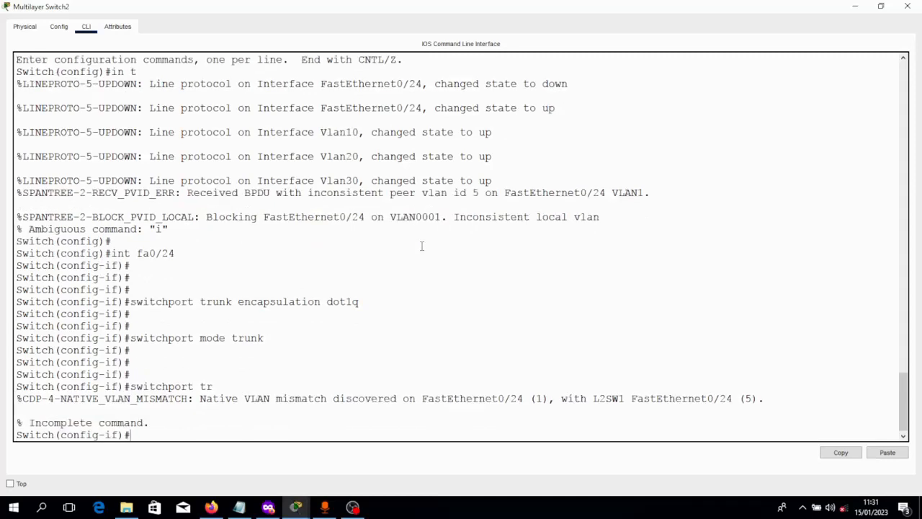
key("Up")
type("unk")
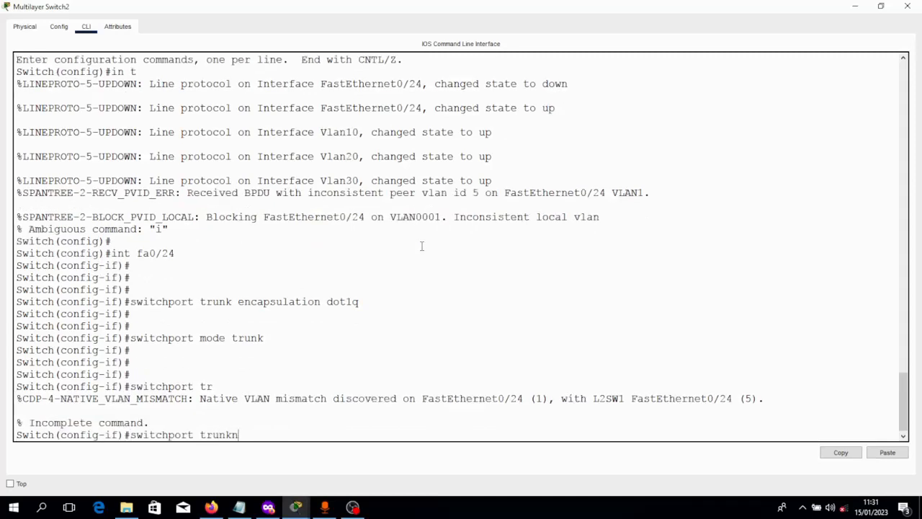
type(" native vlan 5")
key("Return")
key("Return")
key("Return")
Leave configuration mode with end and save the multilayer switch's fa0/24 trunk configuration with wr.
type("e")
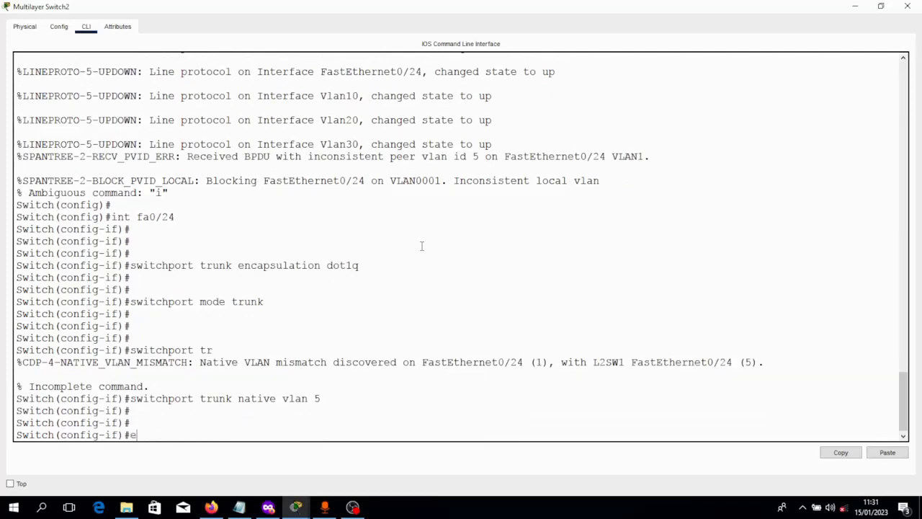
type("nd")
key("Return")
type("wr")
key("Return")
key("Return")
key("Return")
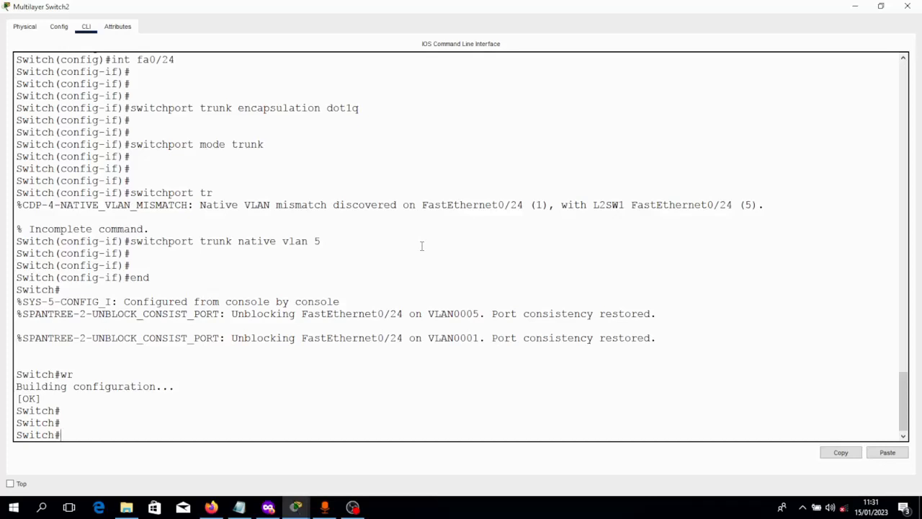
Enter global configuration mode with conf t and select the multilayer switch's interface fa0/23.
type("conf t")
key("Return")
key("Return")
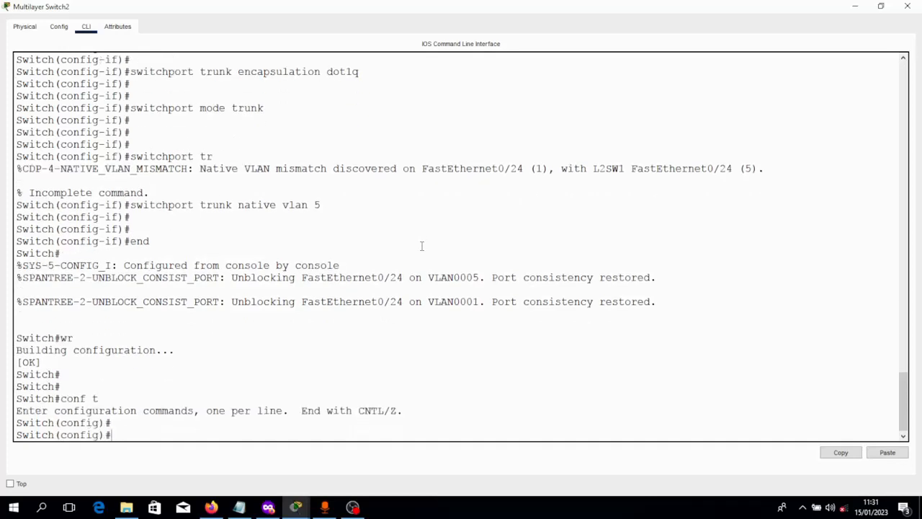
key("Return")
key("Return")
type("in")
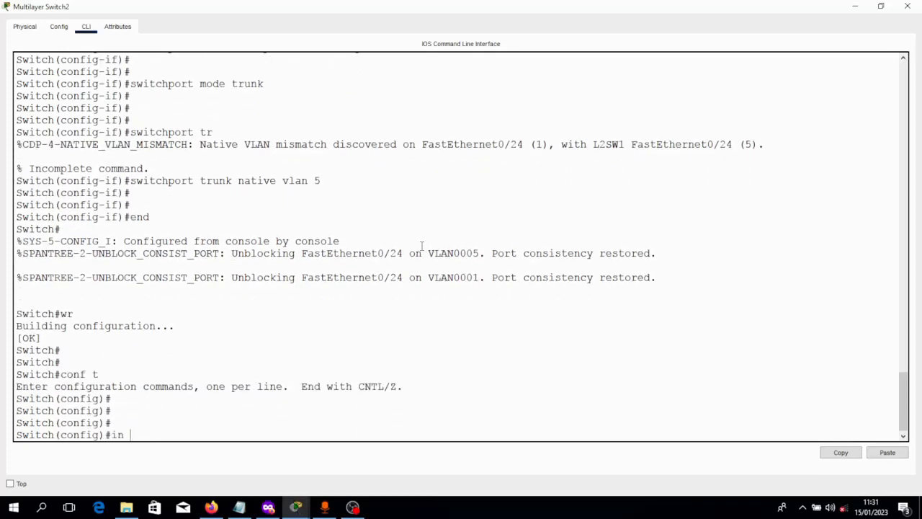
type("t fa0/23")
key("Return")
key("Return")
key("Return")
Set the trunk encapsulation of the multilayer switch's fa0/23 interface with switchport trunk encapsulation dot1q.
type("switho")
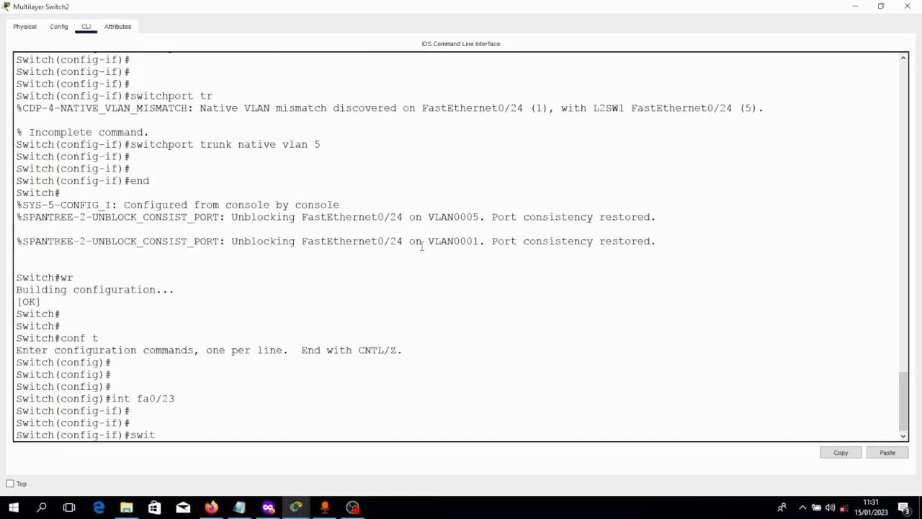
key("BackSpace")
type("chport trunk encapsul")
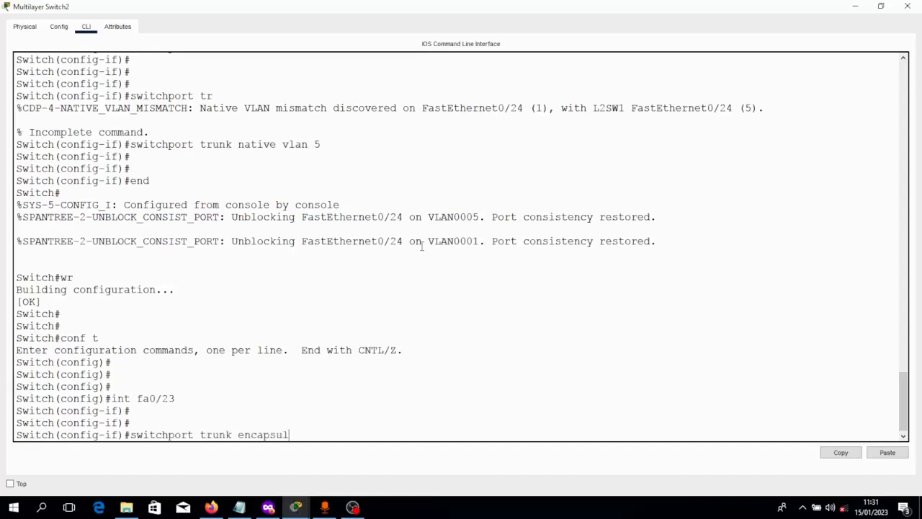
type("ation dot1q")
key("Return")
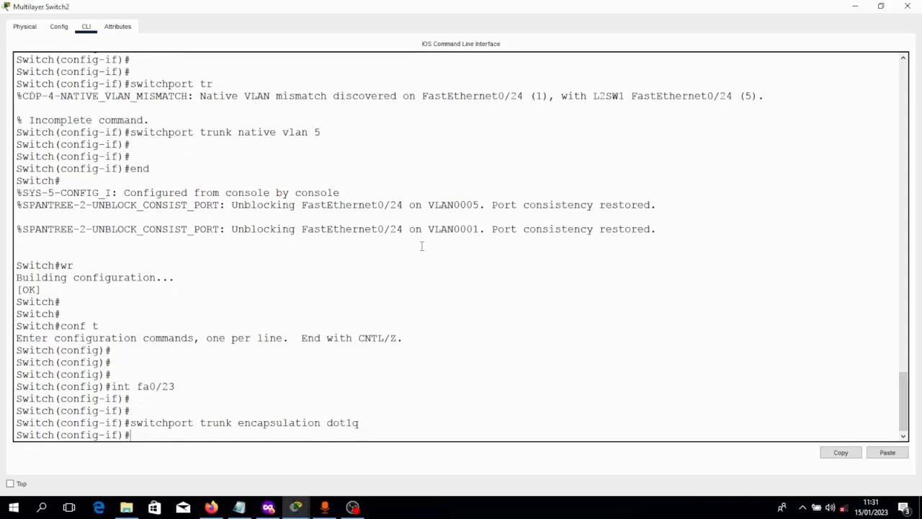
key("Return")
Put the multilayer switch's fa0/23 interface into trunk mode with switchport mode trunk.
type("switch")
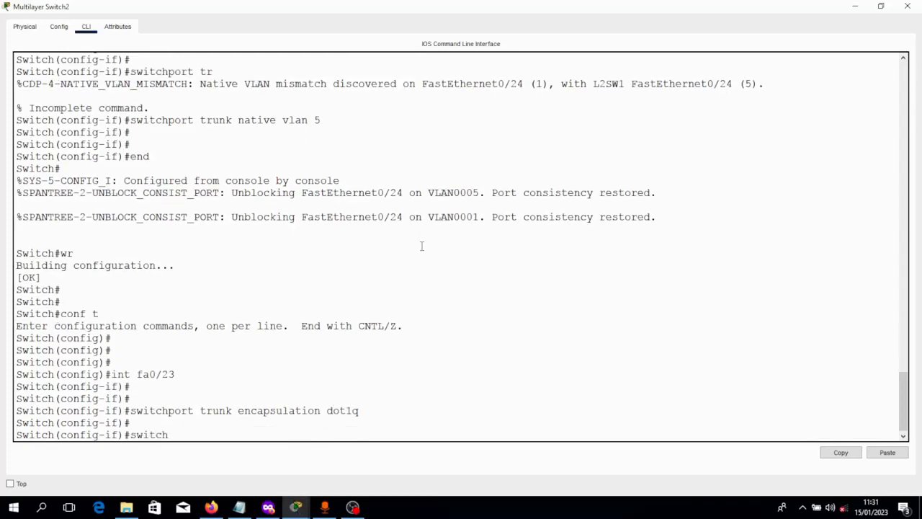
type("port mode trunk")
key("Return")
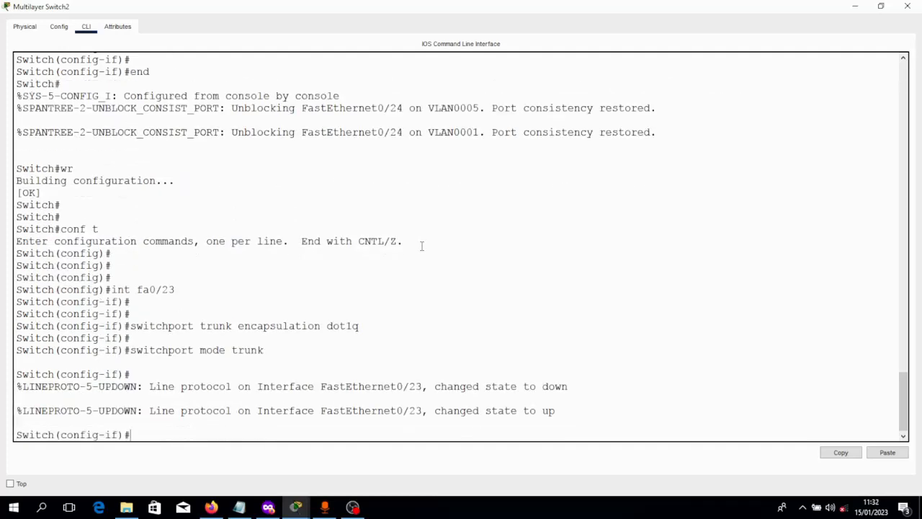
Leave configuration mode with end and save the multilayer switch's fa0/23 trunk configuration with wr.
type("end")
key("Return")
type("wr")
key("Return")
key("Return")
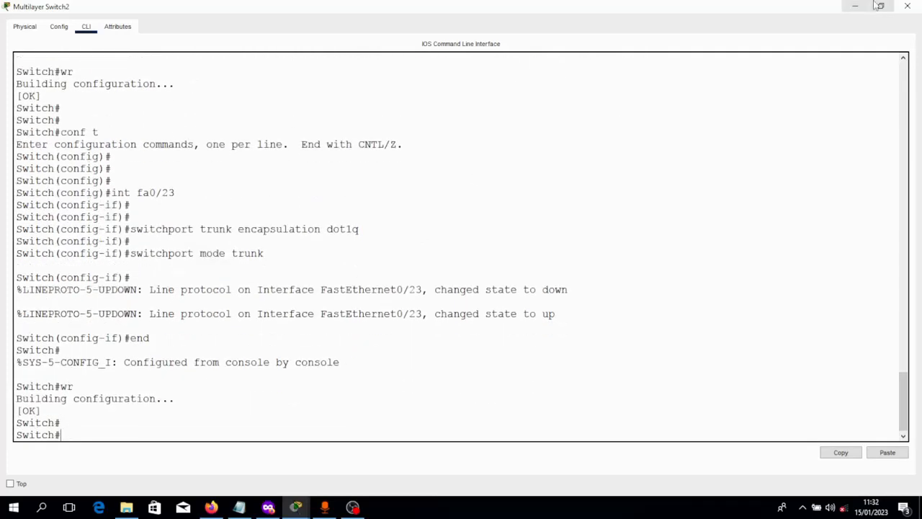
Switch from the multilayer switch to L2SW2's command line, enlarge its window and bring up the prompt.
left_click(853, 7)
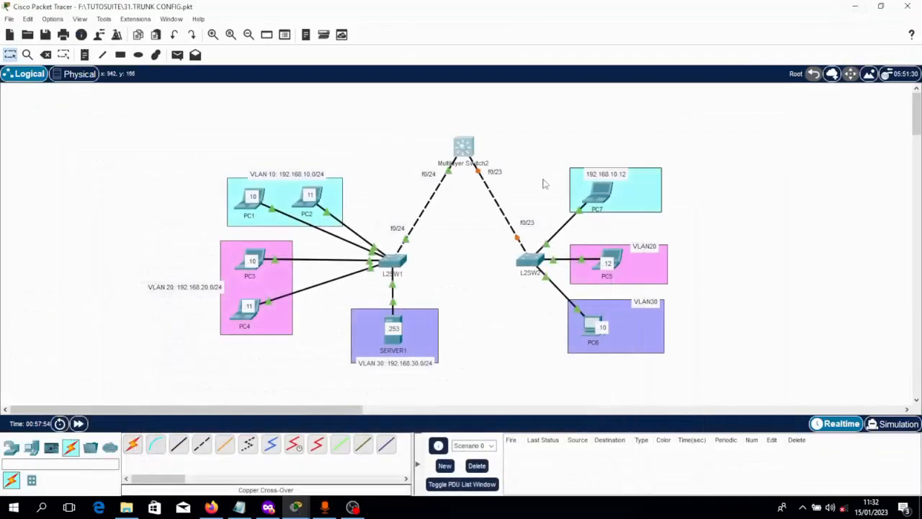
left_click(533, 258)
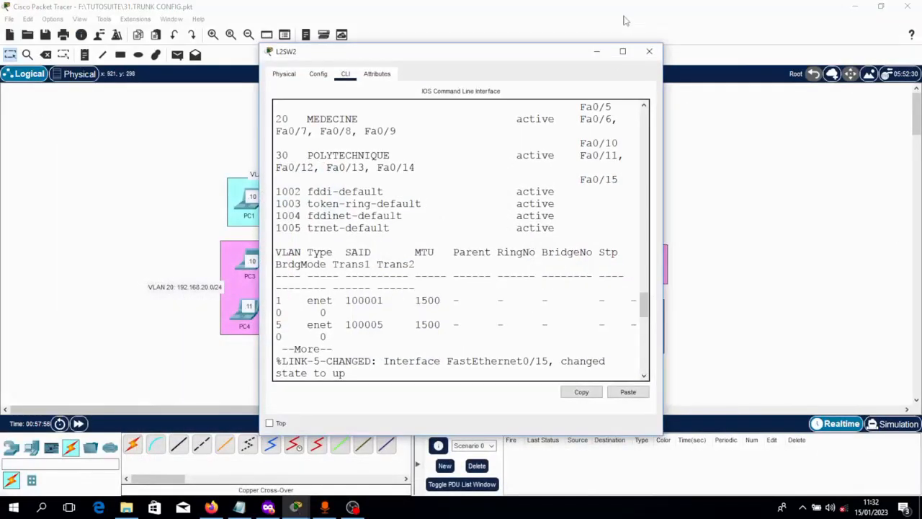
left_click(622, 51)
key("Return")
key("Return")
key("Return")
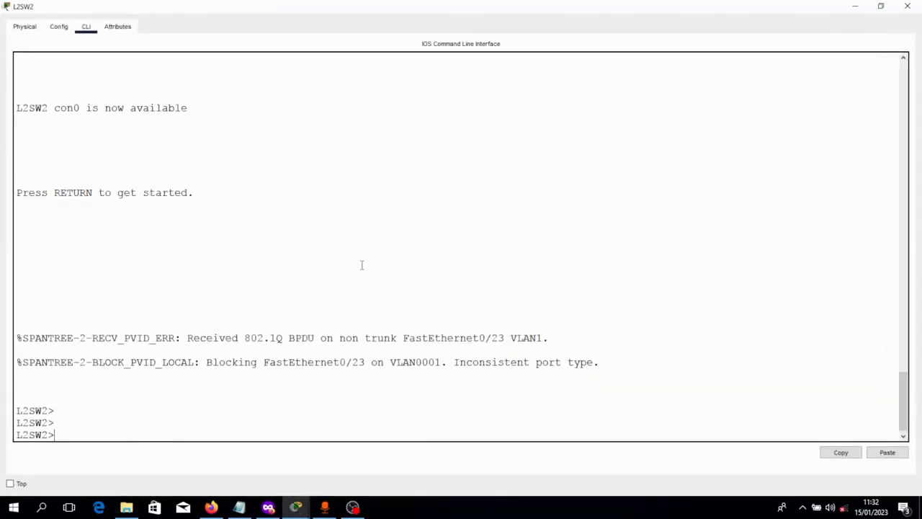
Enter privileged mode on L2SW2 with en, followed by global configuration mode with conf t.
type("eb")
key("BackSpace")
type("n")
key("Return")
type("conf t")
key("Return")
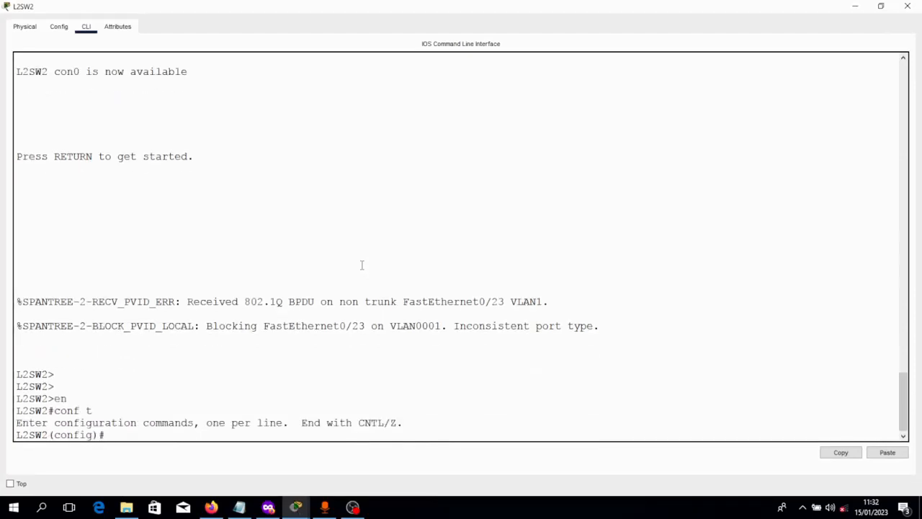
Select L2SW2's interface f0/23 and put it into trunk mode with switchport mode trunk.
type("int f0/23")
key("Return")
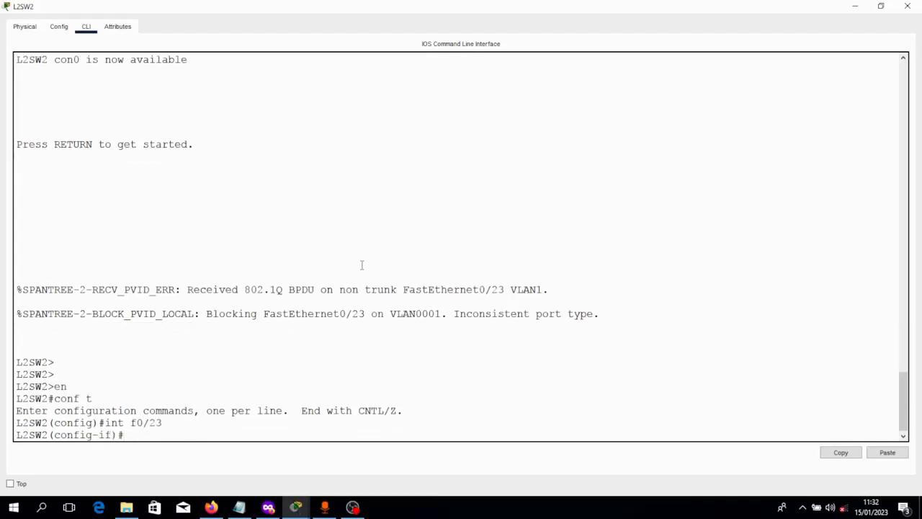
type("switchport mode trunk")
key("Return")
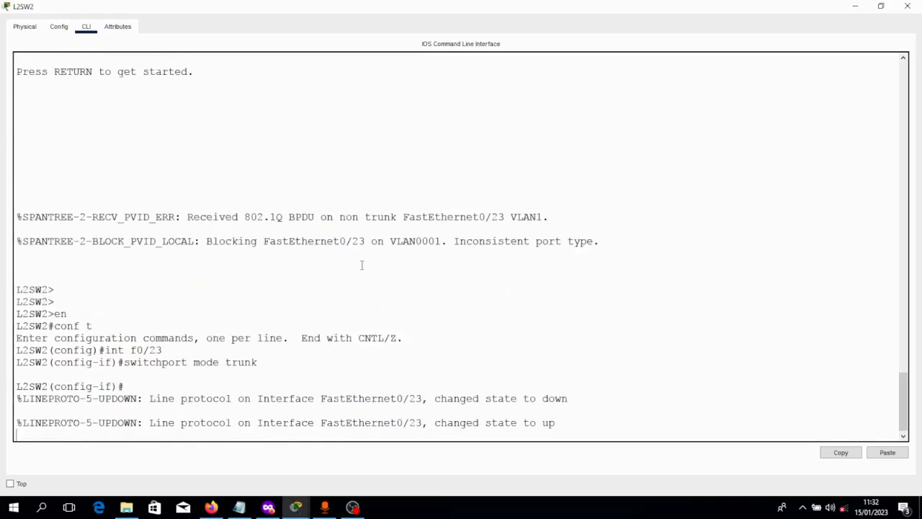
key("Return")
key("Return")
Set VLAN 5 as the native VLAN of L2SW2's f0/23 trunk with switchport trunk native vlan 5.
type("swict")
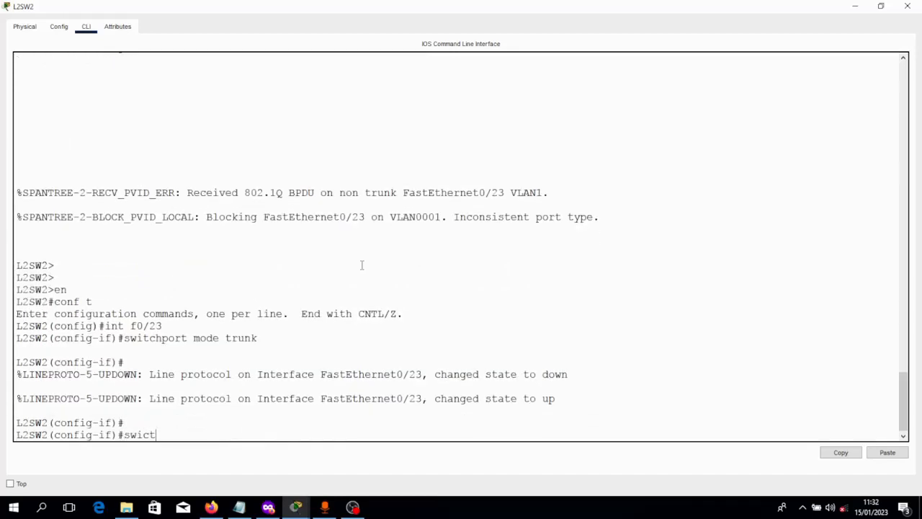
key("BackSpace")
key("BackSpace")
type("r")
key("BackSpace")
type("tchport trunkn")
key("BackSpace")
type("native vl")
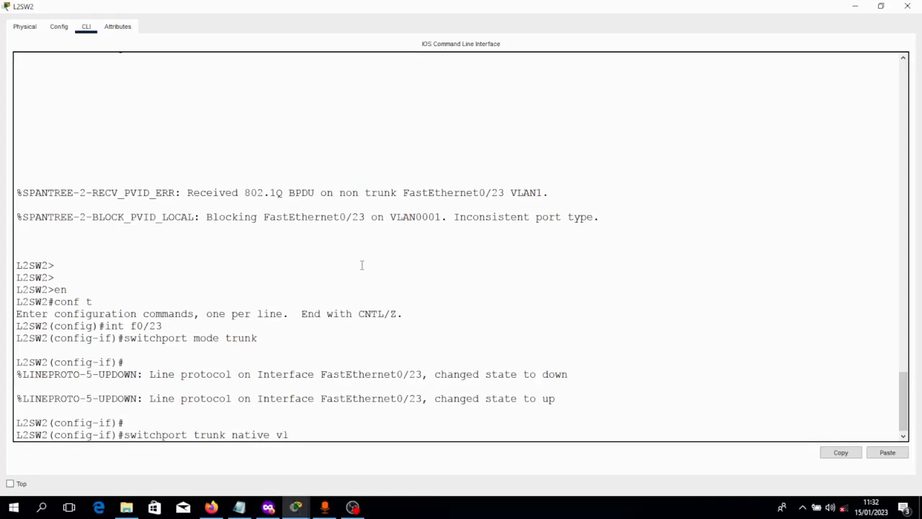
type("an 5")
key("Return")
Leave configuration mode with end and save L2SW2's configuration with wr.
type("end")
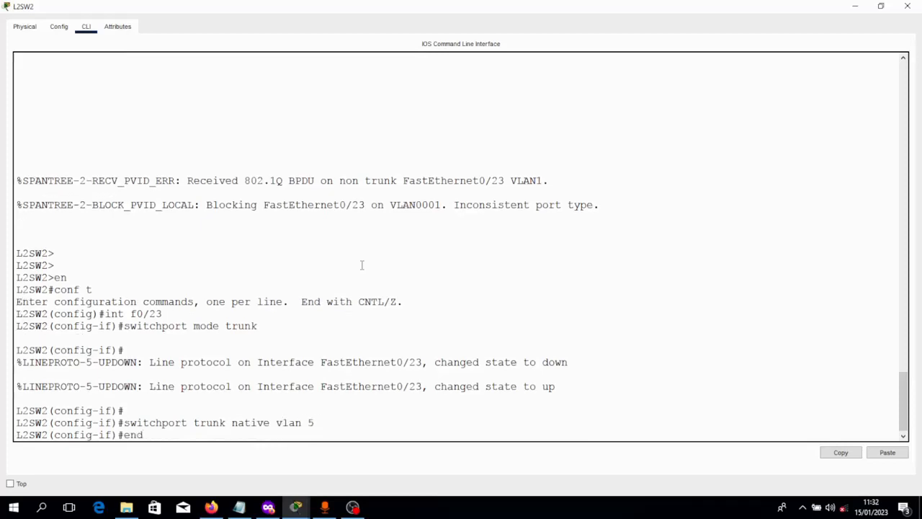
key("Return")
type("wr")
key("Return")
key("Return")
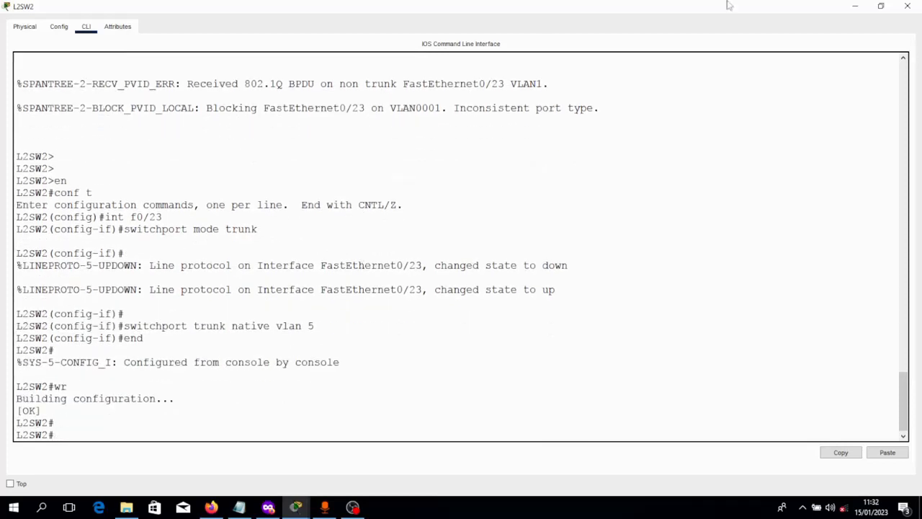
key("Return")
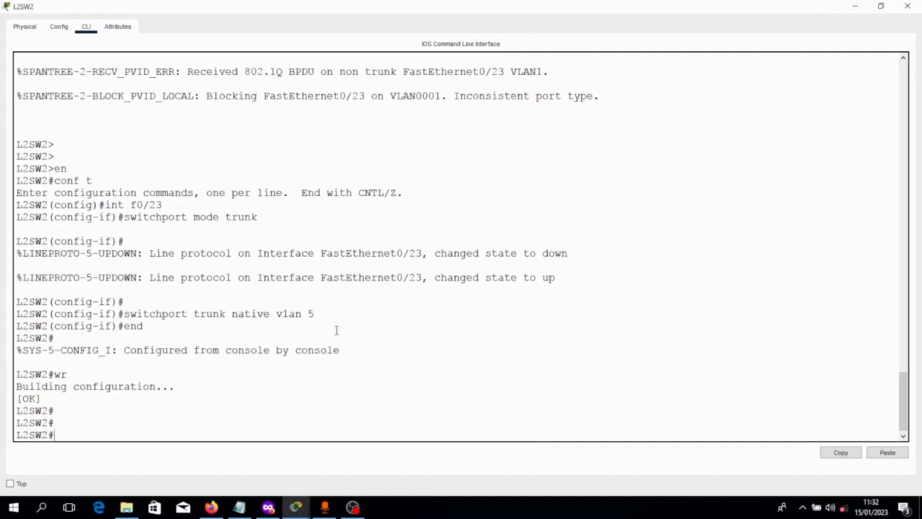
key("Return")
List L2SW2's trunks with sh interfaces trunk and examine the Fa0/23 mode, encapsulation, status and native VLAN.
type("sh in")
key("Tab")
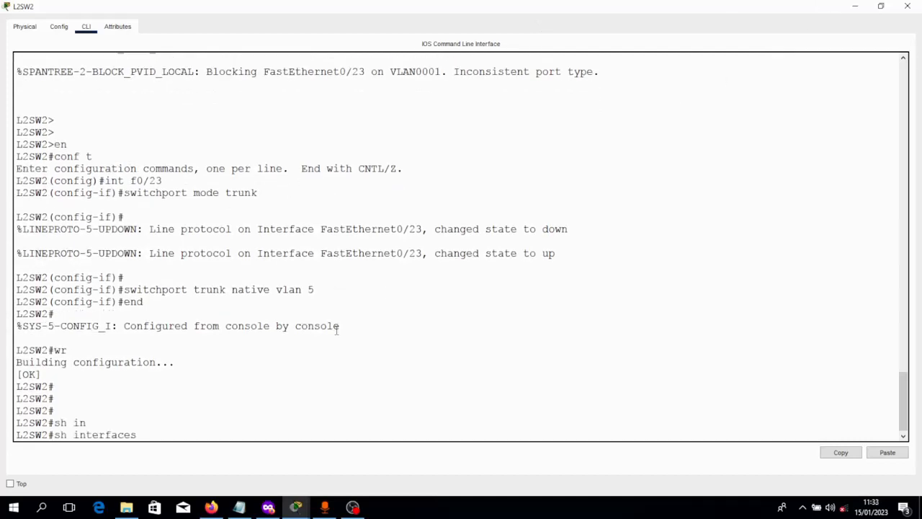
type("tr")
key("Tab")
key("Return")
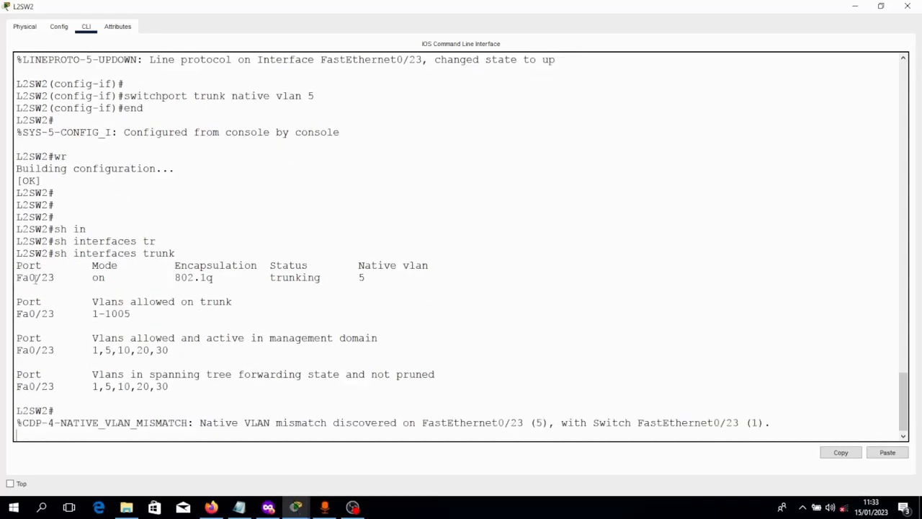
left_click_drag(23, 277, 401, 280)
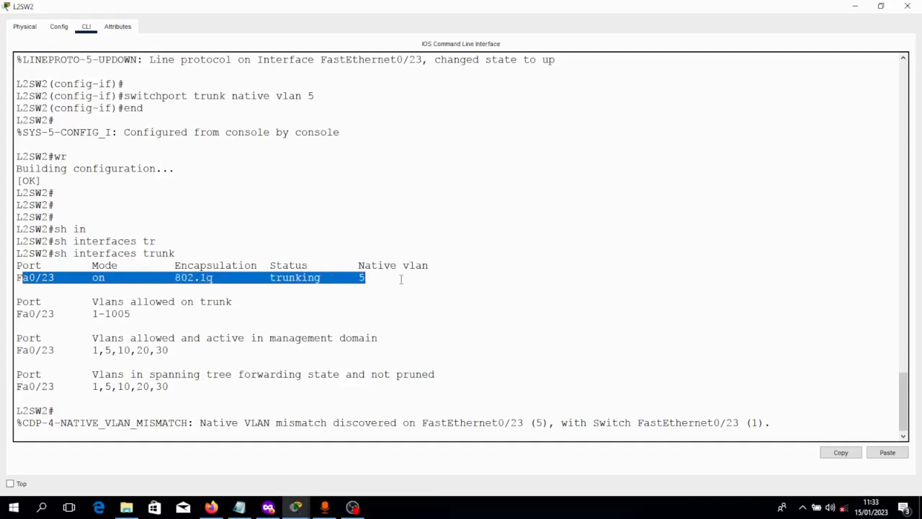
key("Return")
key("Return")
key("Return")
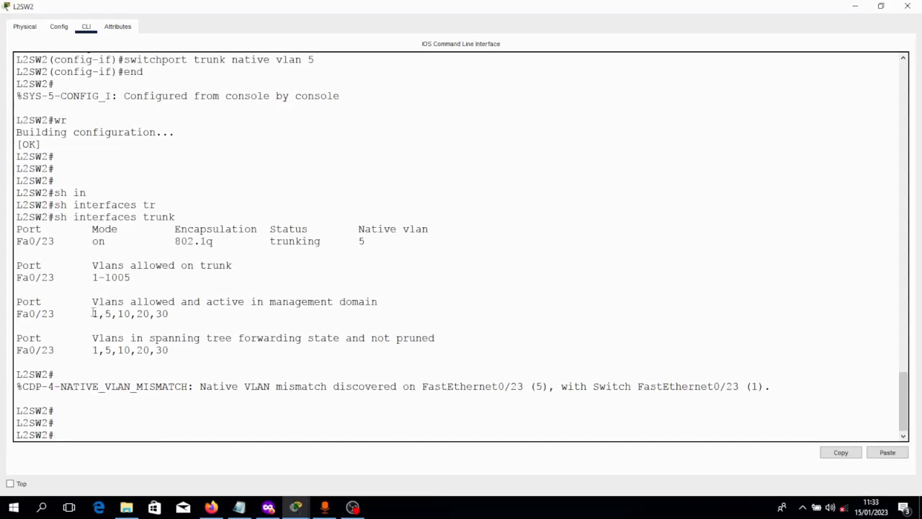
Switch from L2SW2 back to the multilayer switch's command line and bring up a fresh prompt.
left_click(855, 6)
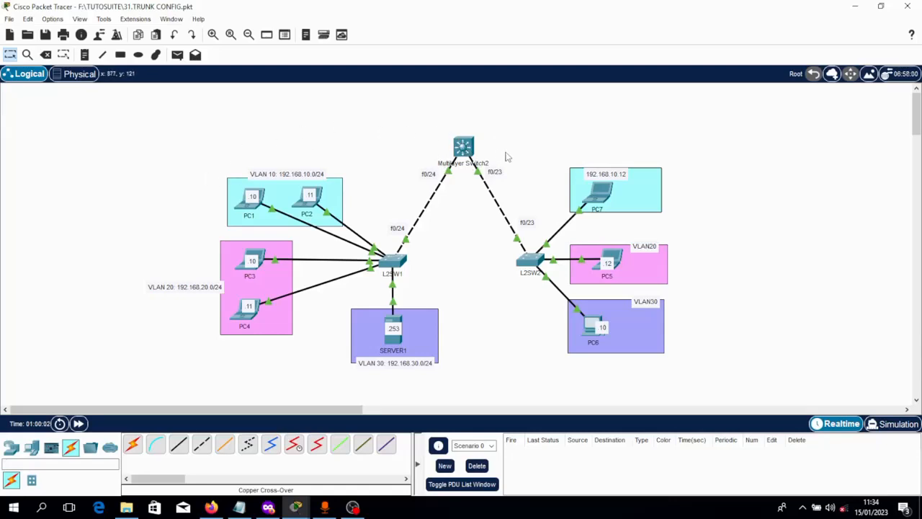
left_click(465, 148)
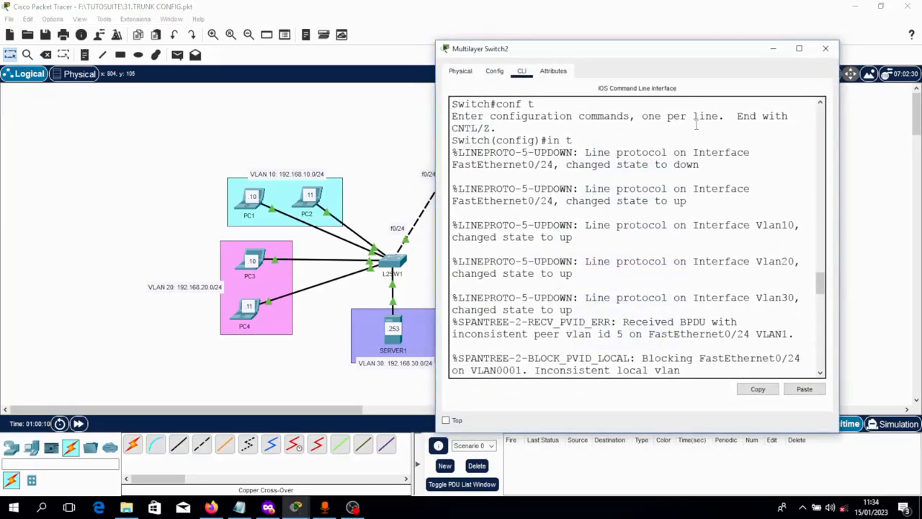
key("Return")
key("Return")
key("Return")
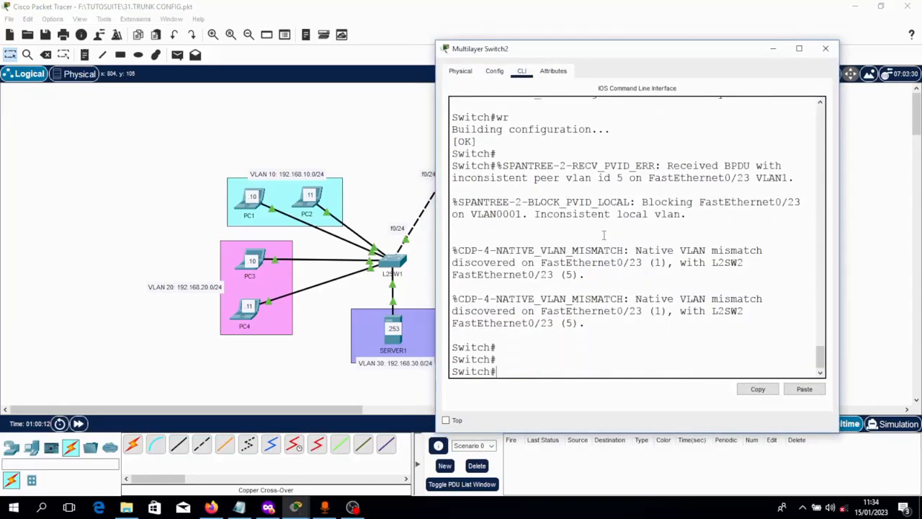
key("Return")
key("Return")
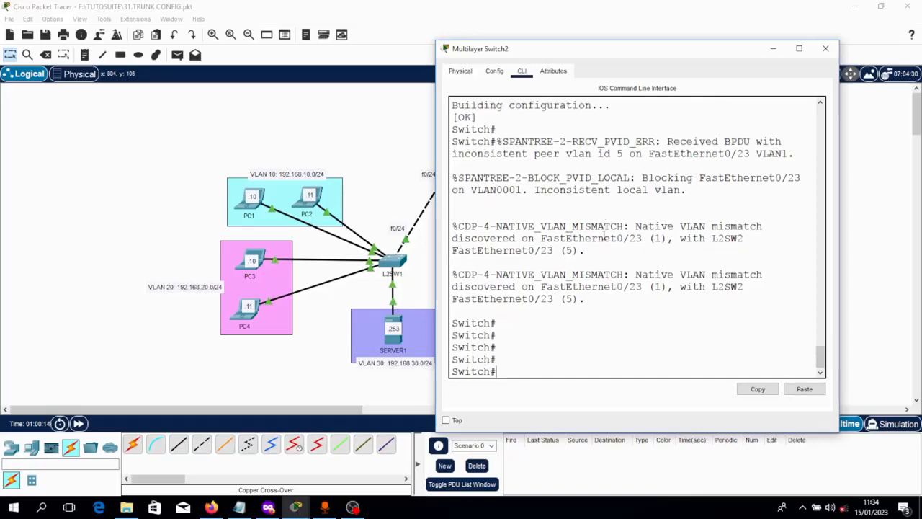
List the multilayer switch's trunks with sh interfaces trunk in an enlarged console and examine the Fa0/23 entry's native VLAN.
right_click(609, 246)
left_click(792, 107)
left_click(799, 48)
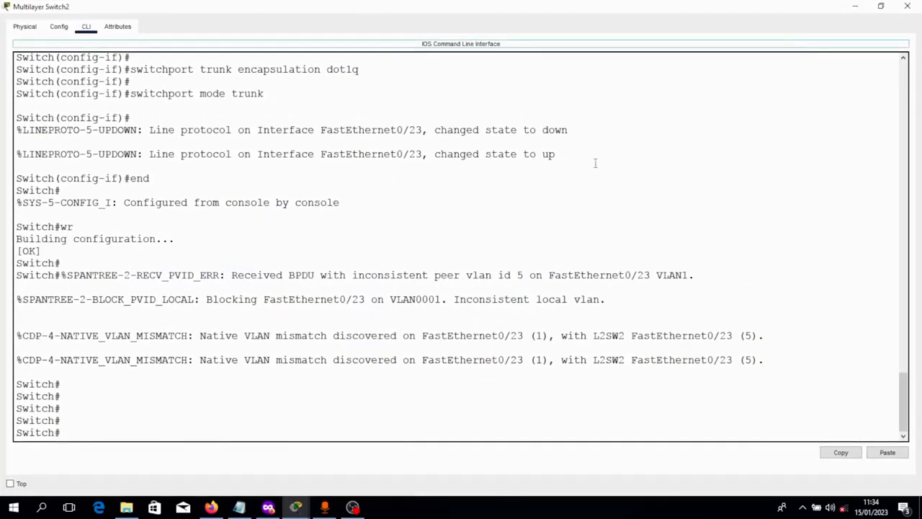
left_click(280, 332)
key("Return")
key("Return")
type("sh int")
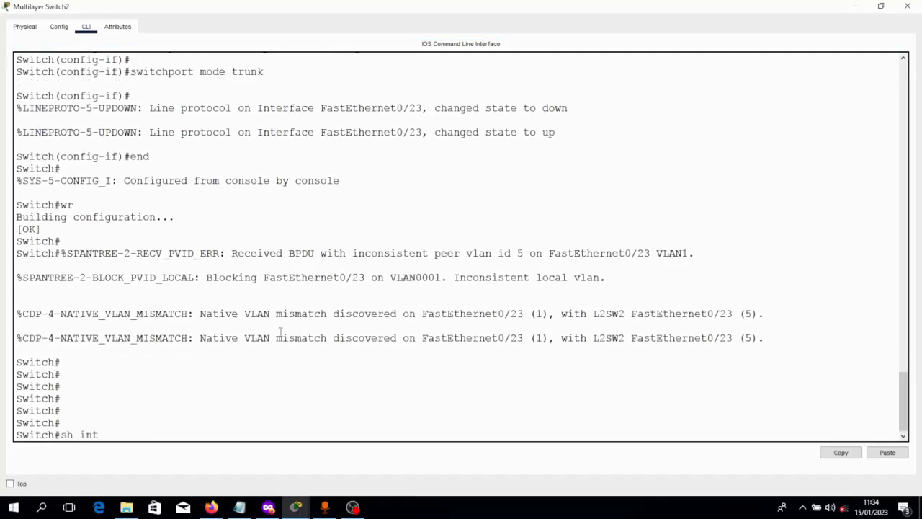
key("Tab")
type("tr")
key("Tab")
key("Return")
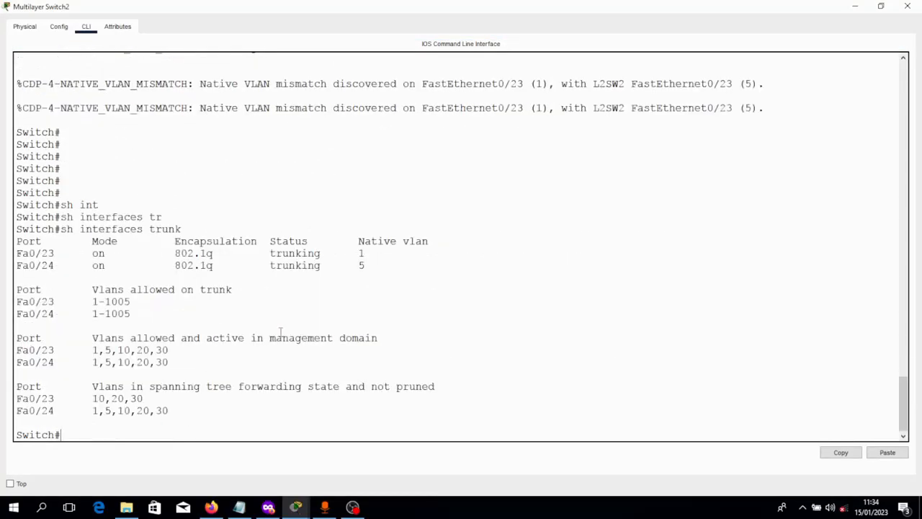
left_click_drag(17, 252, 378, 252)
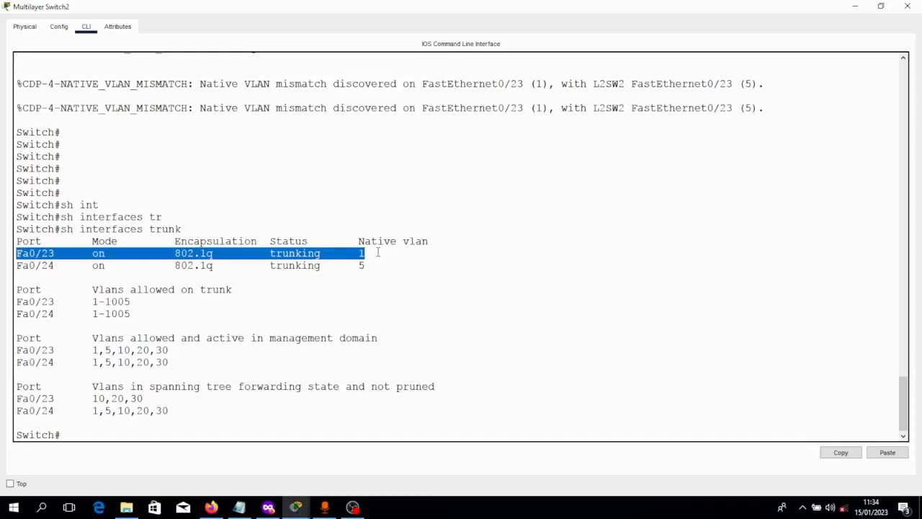
Set VLAN 5 as the native VLAN on the multilayer switch's f0/23 with switchport trunk native vlan 5.
key("Return")
key("Return")
type("conf t")
key("Return")
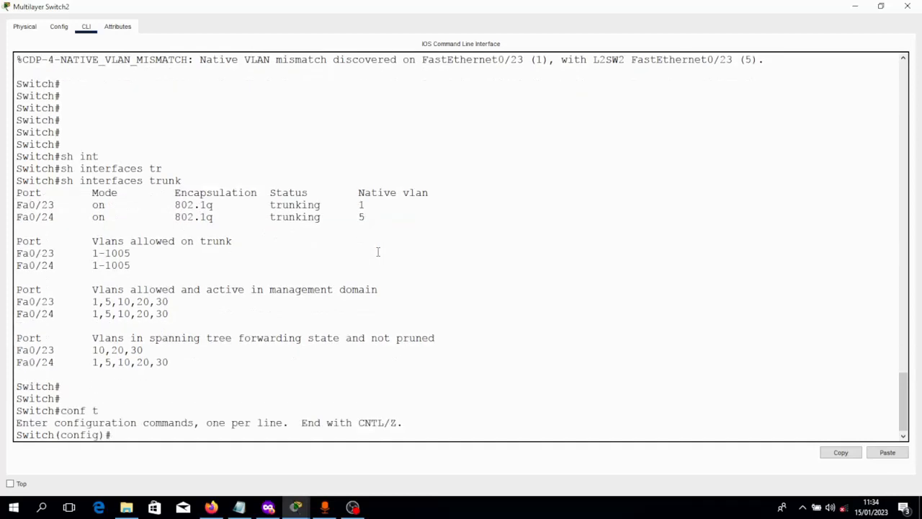
type("int f0/23")
key("Return")
type("swith")
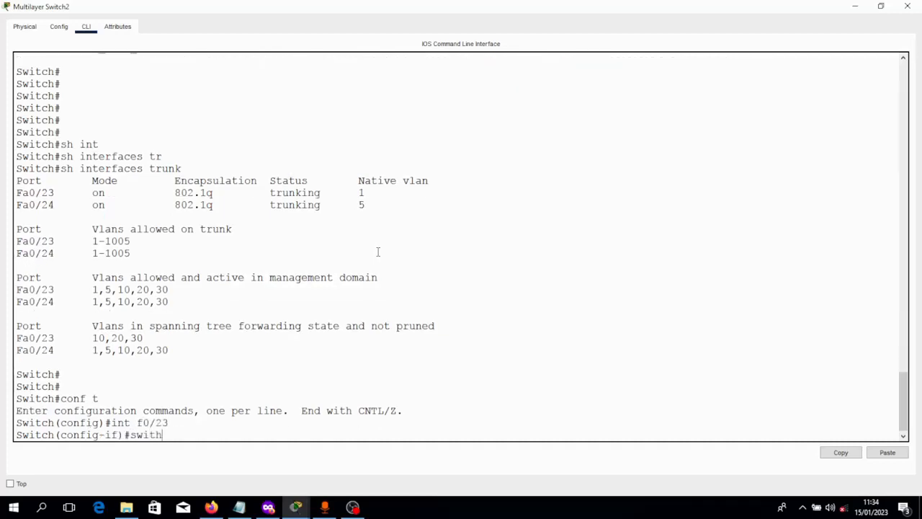
key("BackSpace")
type("chport trunk nt")
key("BackSpace")
type("ative vl")
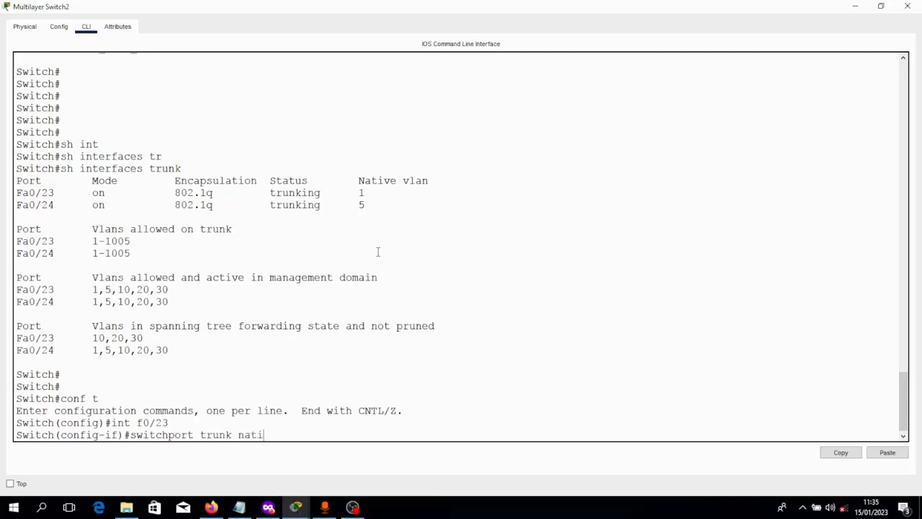
type("a")
type("ln 5")
key("Return")
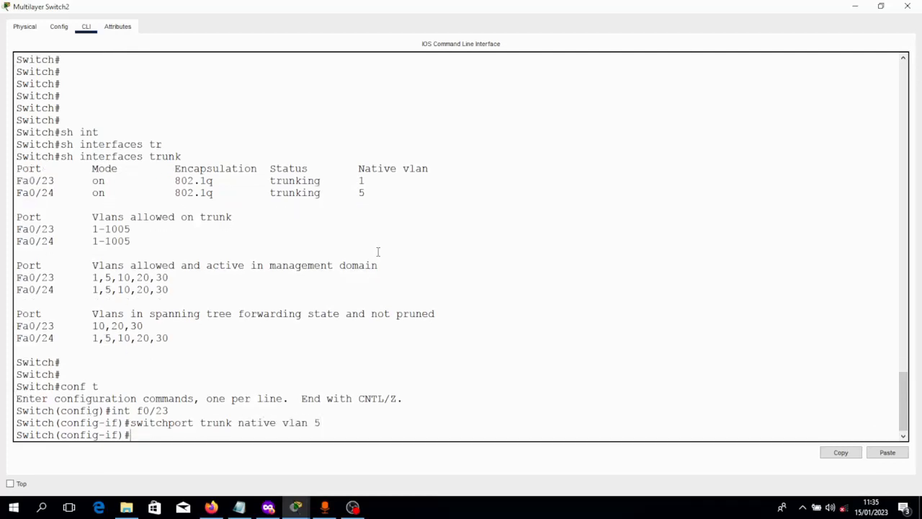
Leave configuration mode with end and save the multilayer switch's native VLAN change with wr.
type("end")
key("Return")
type("wr")
key("Return")
key("Return")
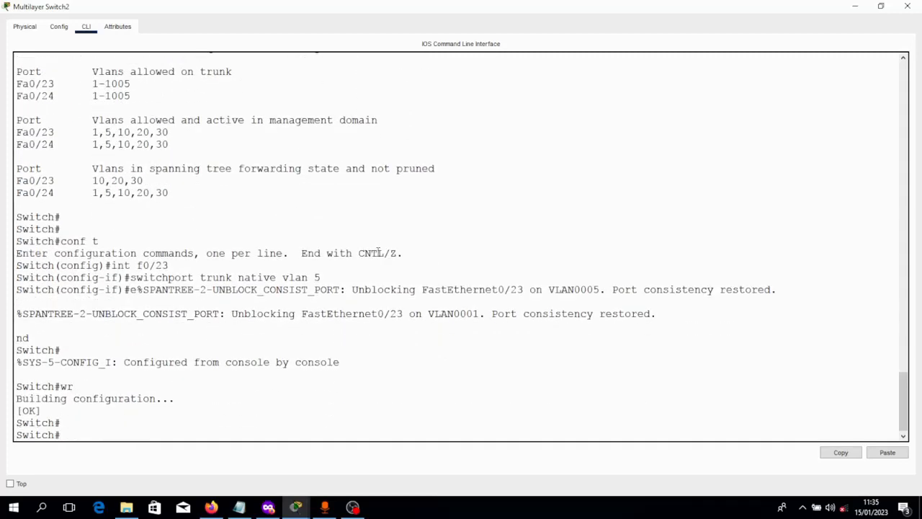
List the multilayer switch's trunks again with sh interfaces trunk and check the native VLAN of Fa0/23.
type("conf t")
key("Up")
key("Return")
left_click_drag(380, 253, 320, 254)
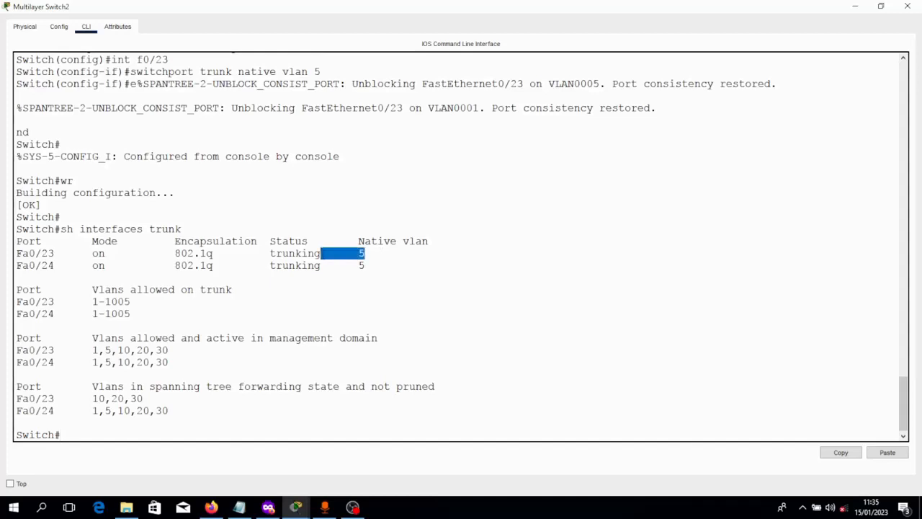
key("Return")
key("Return")
key("Return")
key("Return")
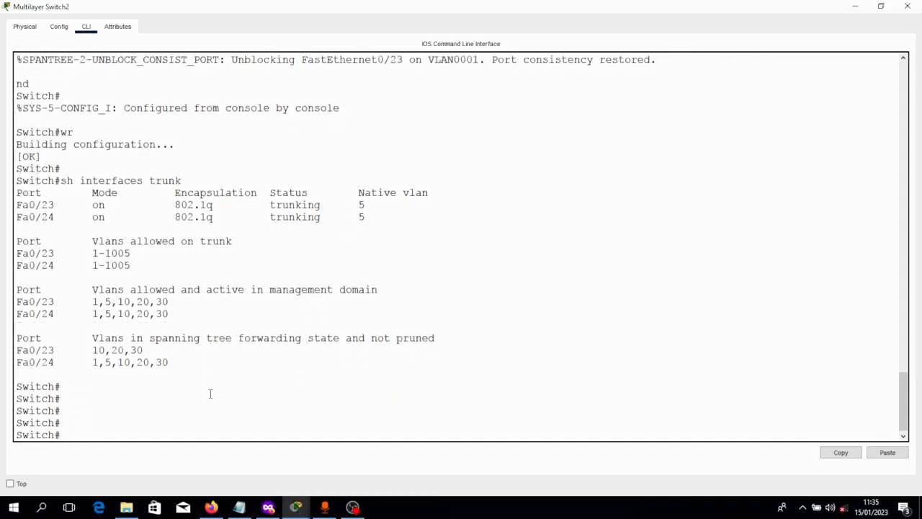
Enter global configuration mode with conf t and open the VLAN 10 interface with int vlan 10.
type("cof")
type("nf t")
key("Return")
key("Return")
key("Return")
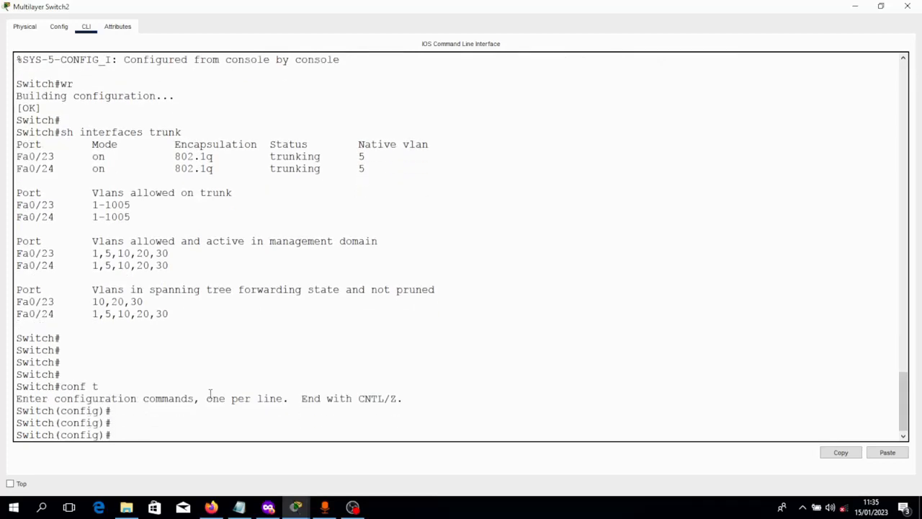
type("int vlan 10")
key("Return")
key("Return")
key("Return")
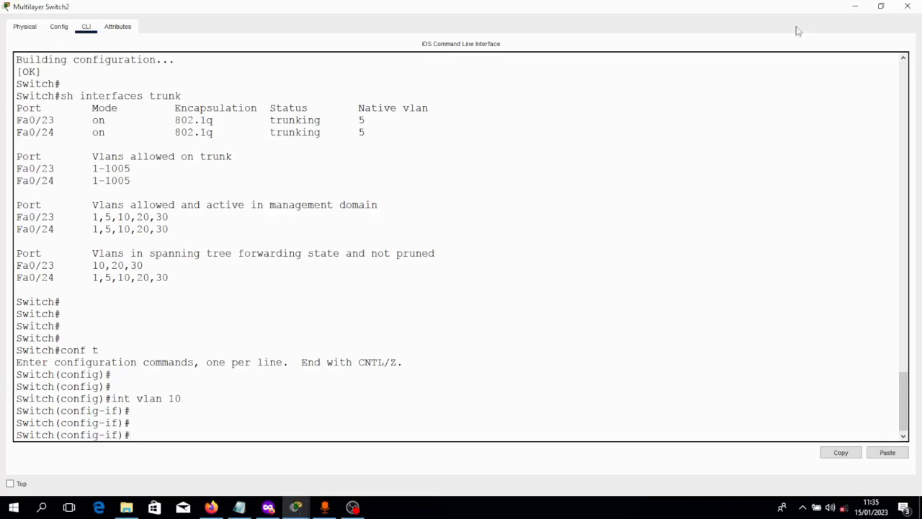
Check the VLAN 10 subnet label in the topology, then return to the multilayer switch's enlarged command line.
left_click(856, 6)
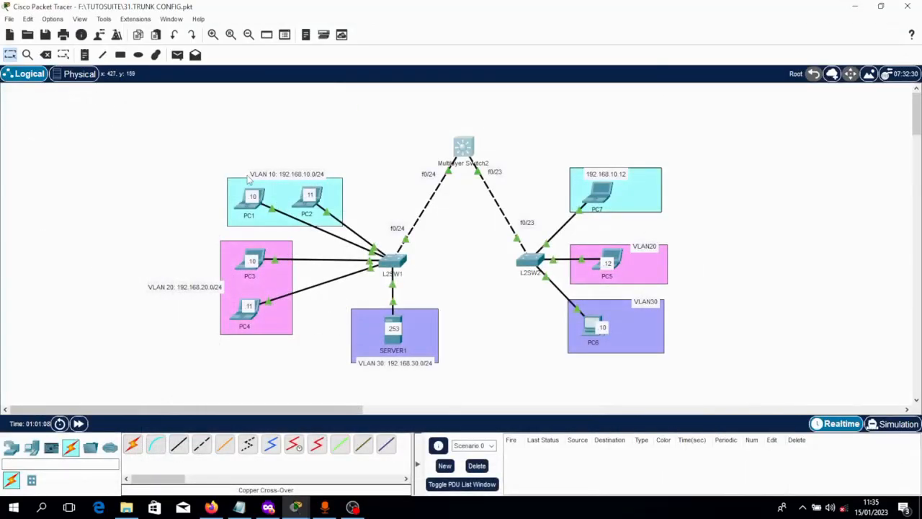
left_click_drag(211, 166, 360, 180)
left_click(329, 146)
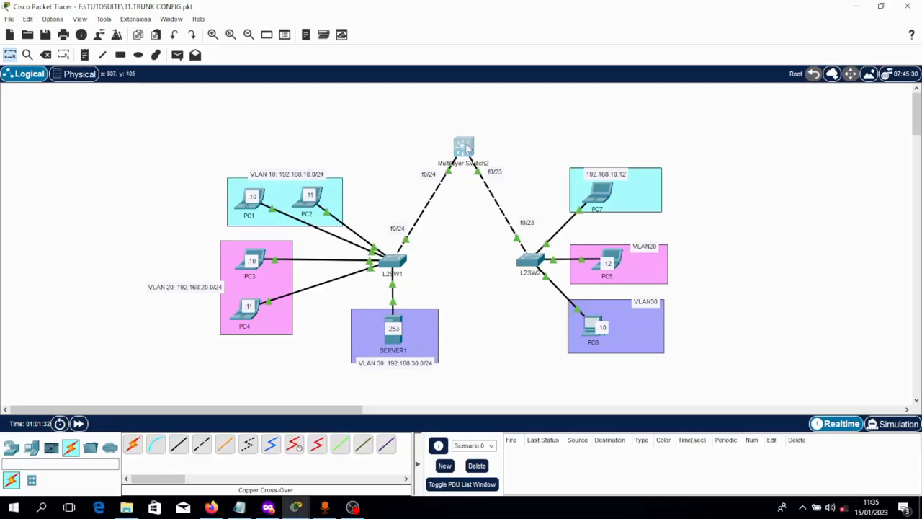
left_click(465, 147)
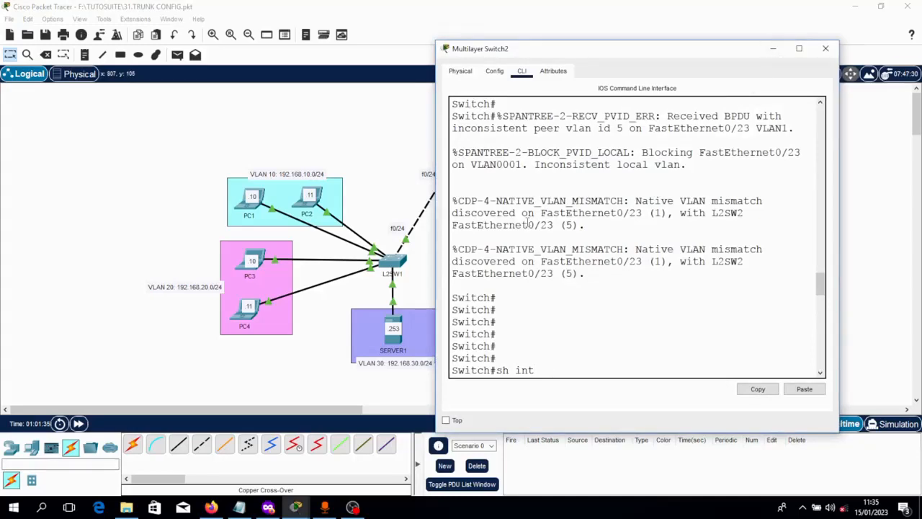
left_click(799, 47)
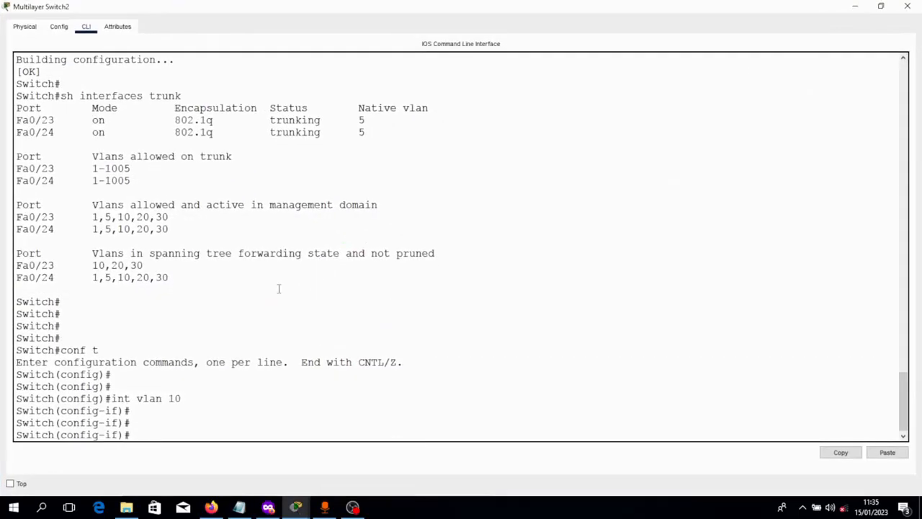
Assign IP address 192.168.10.1 with mask 255.255.255.0 to the VLAN 10 interface.
key("Return")
key("Return")
type("ip a")
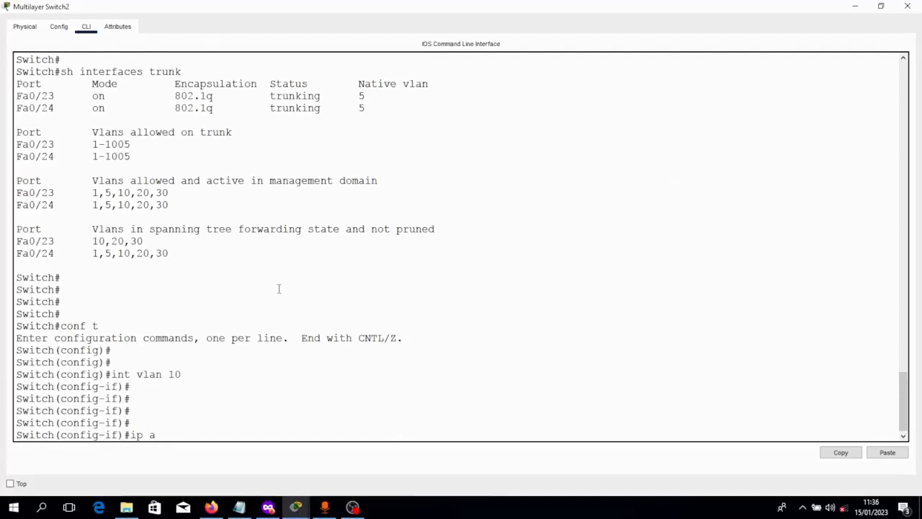
type("ddress 192.168.1")
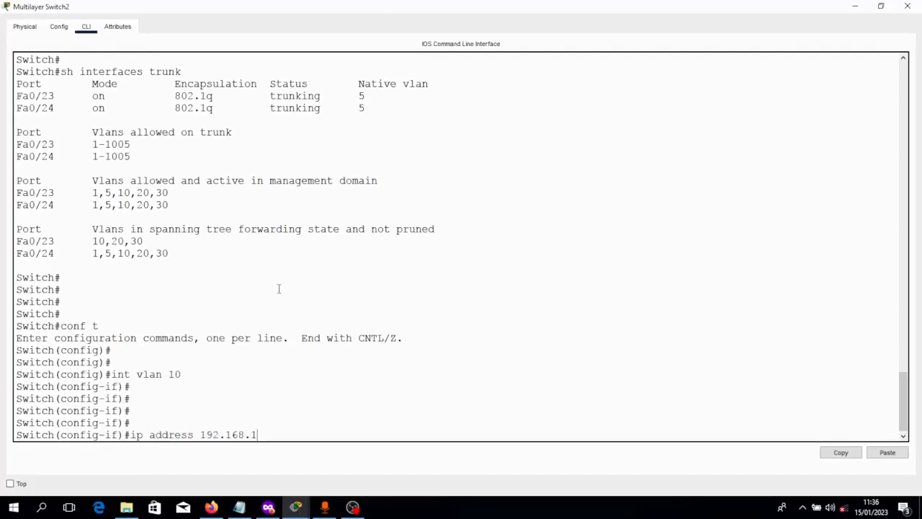
type("0.1 255.255.255.0")
key("Return")
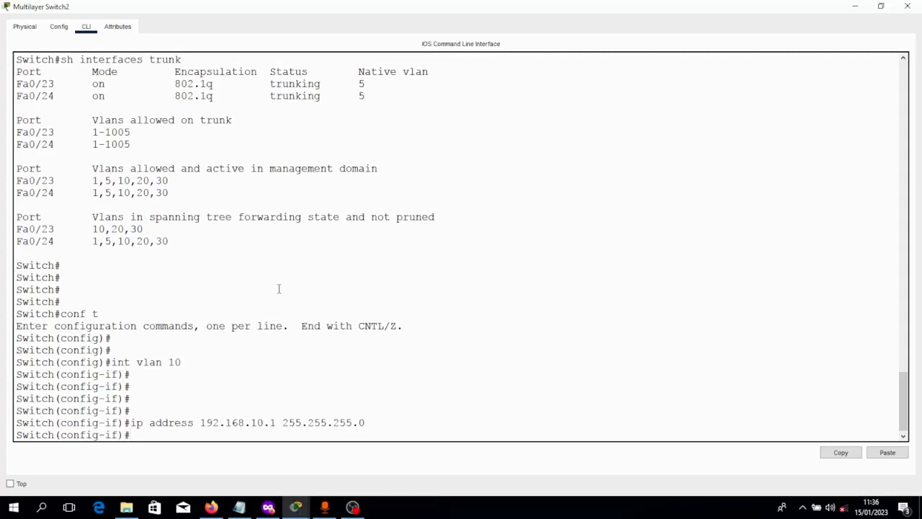
Leave configuration mode with end and save the VLAN 10 interface settings with wr.
type("end")
key("Return")
type("wr")
key("Return")
key("Return")
key("Return")
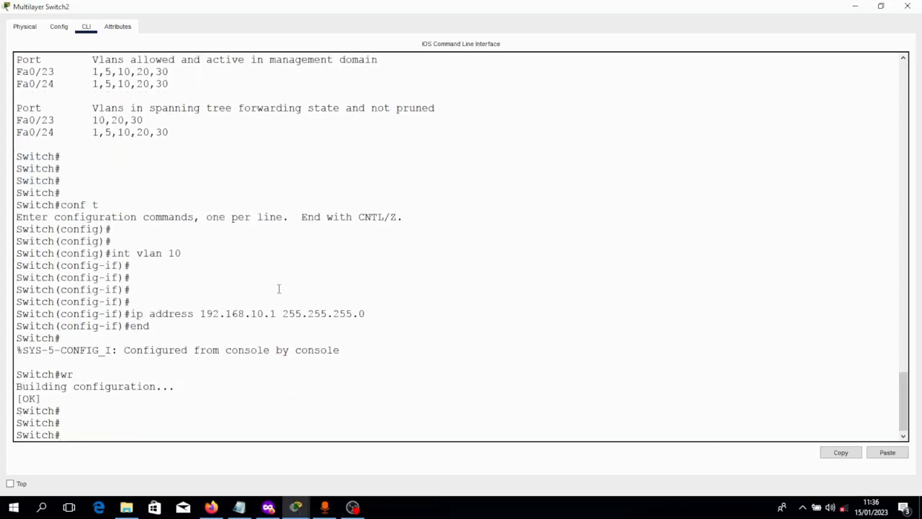
List the interface addresses with sh ip int brief and examine the Vlan10 address, status and protocol.
type("sh ip int brief")
key("Return")
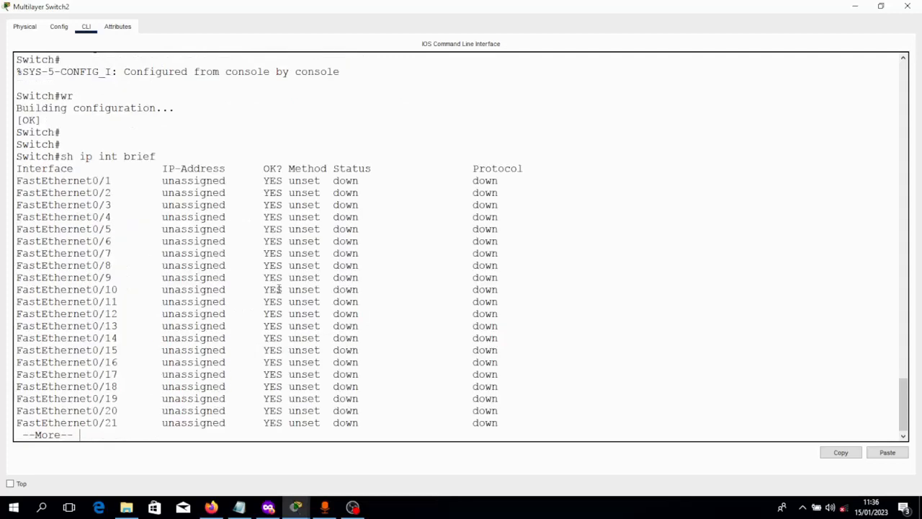
key("space")
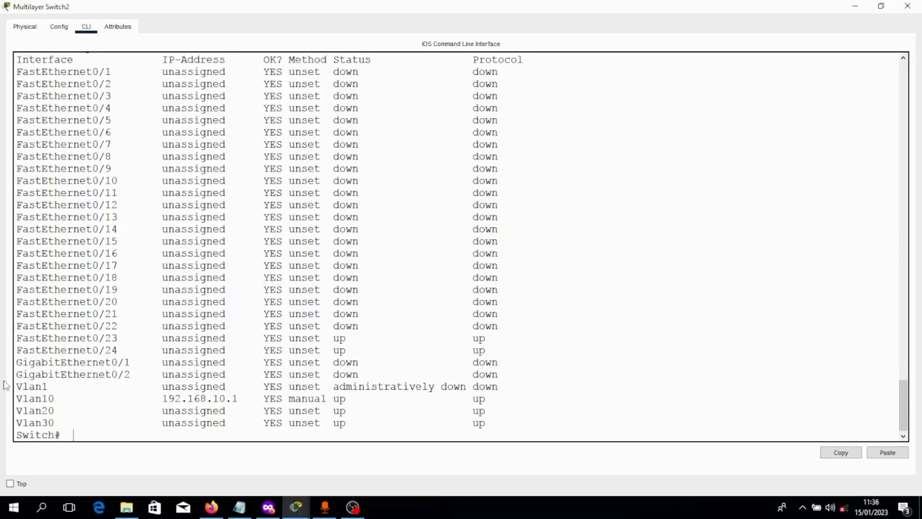
left_click_drag(16, 400, 527, 398)
left_click(269, 438)
key("Return")
key("Return")
key("Return")
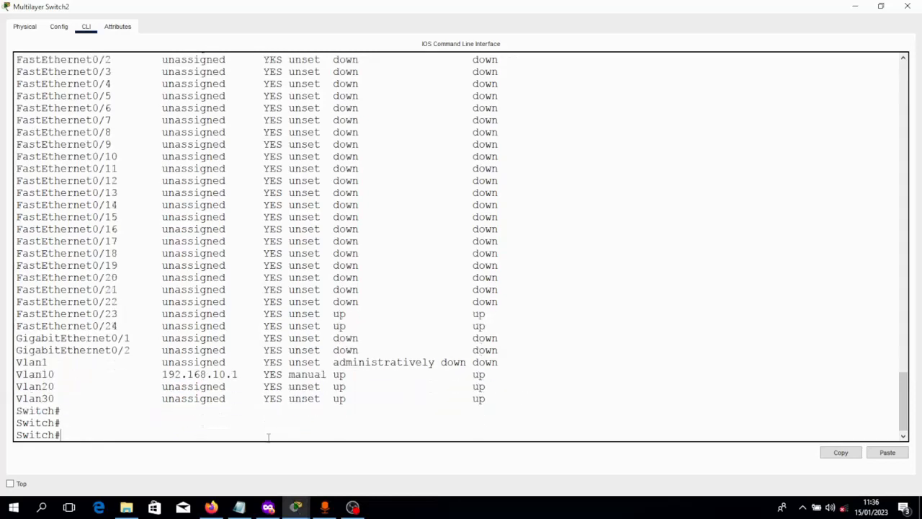
Enter configuration mode and assign IP address 192.168.20.1 with mask 255.255.255.0 to the VLAN 20 interface.
type("cofn t")
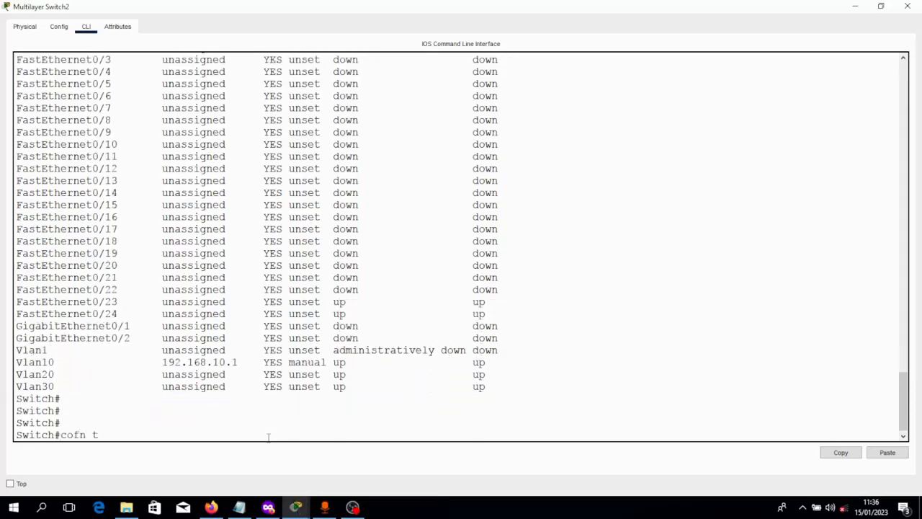
key("BackSpace")
key("BackSpace")
key("BackSpace")
key("BackSpace")
type("nf t")
key("Return")
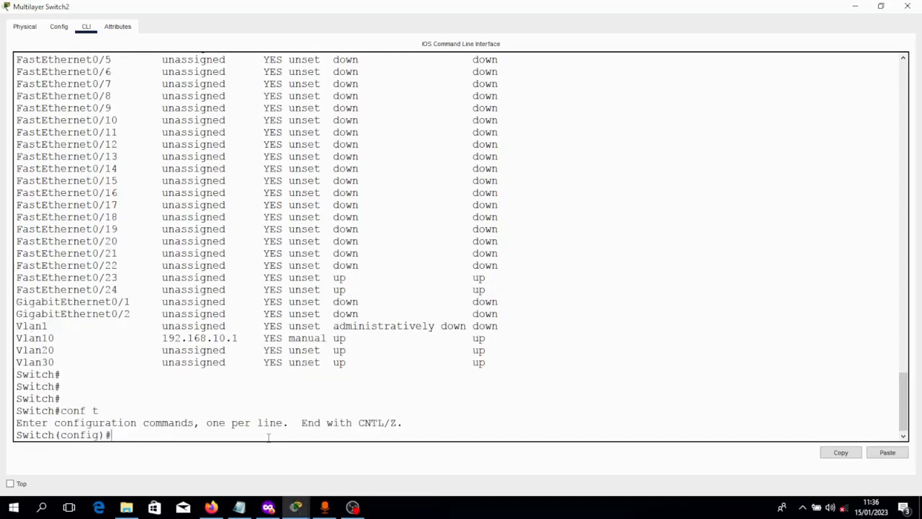
type("int vlan  20")
key("Return")
key("Return")
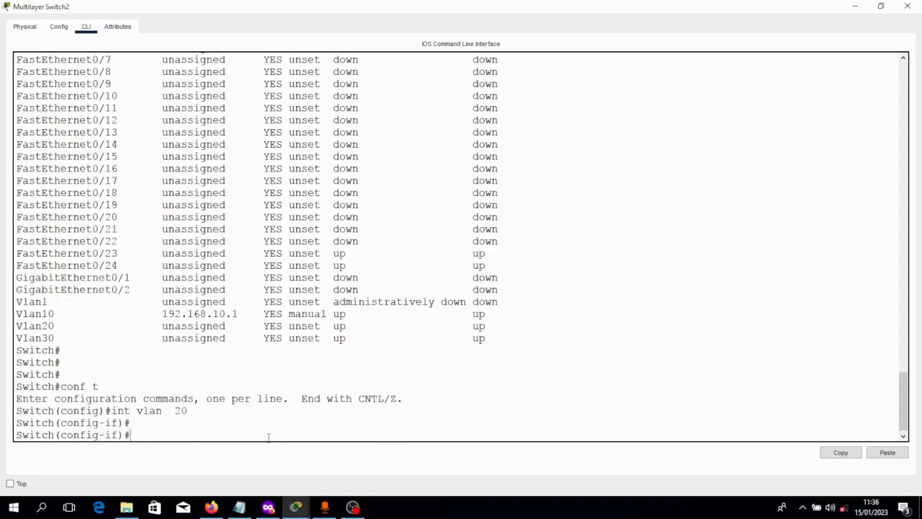
type("ip address 192.168.20.1 255")
key("BackSpace")
key("BackSpace")
key("BackSpace")
key("BackSpace")
type("255")
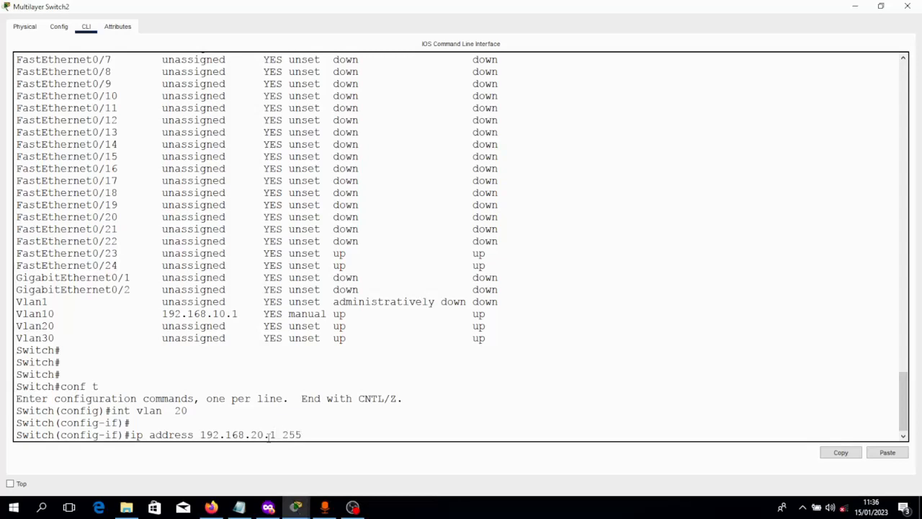
type(".255.255.0")
key("Return")
key("Return")
key("Return")
Open the VLAN 30 interface and assign it IP address 192.168.30.1 with mask 255.255.255.0.
type("int vl")
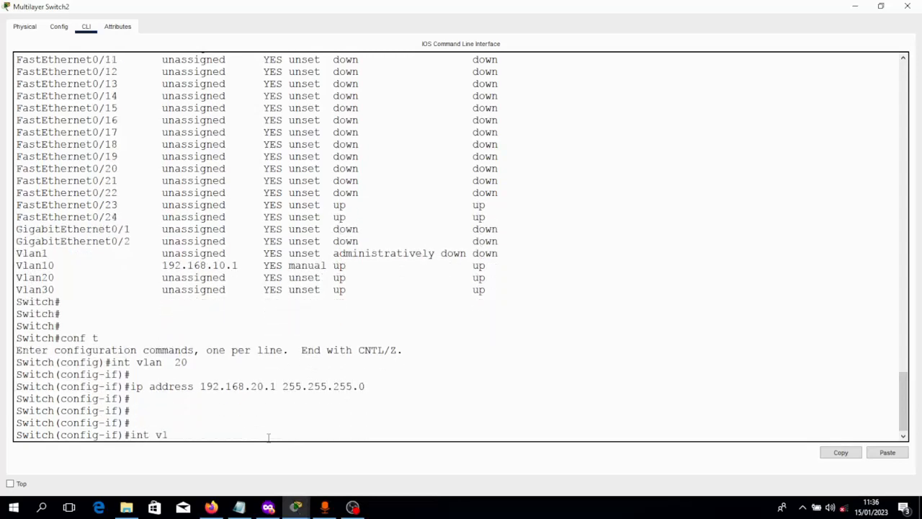
type("an 30")
key("Return")
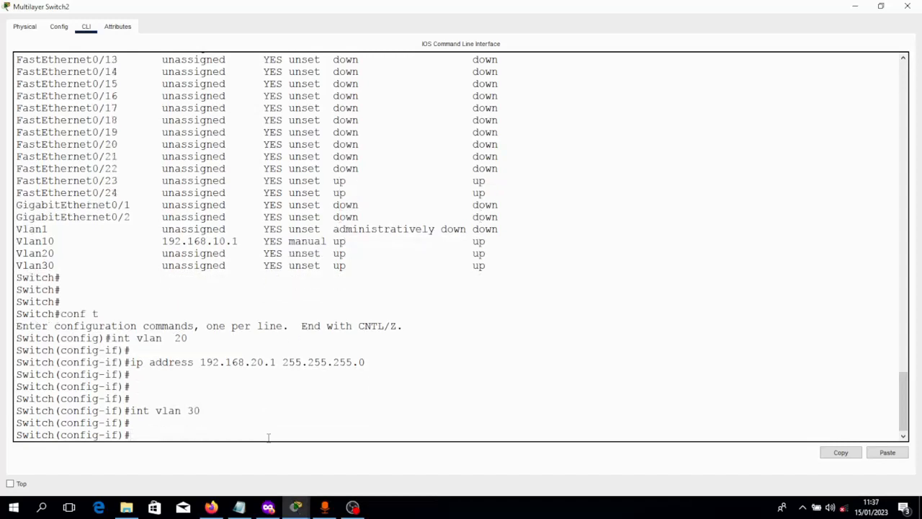
type("p address 192.168.30.1 25")
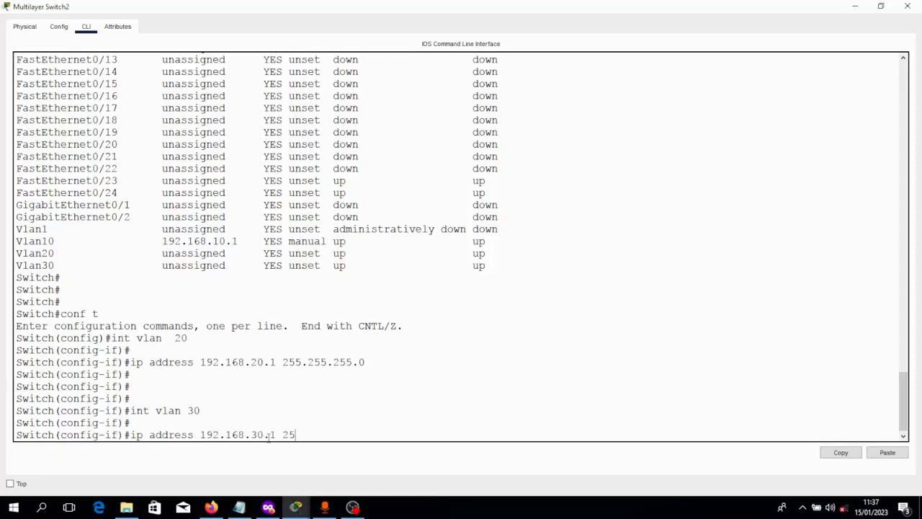
type("5.255.255.0")
key("Return")
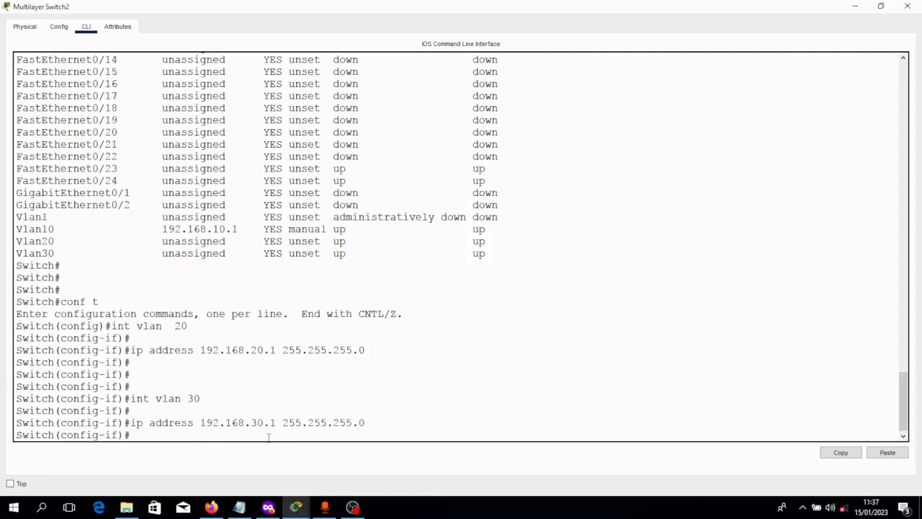
Leave configuration mode with end and save the VLAN 20 and VLAN 30 interface settings with wr.
type("end")
key("Return")
type("wr")
key("Return")
key("Return")
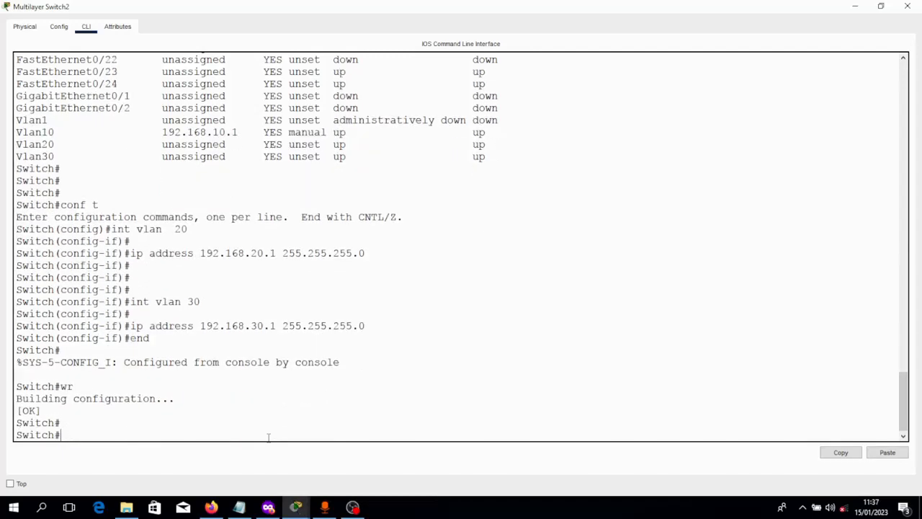
Leave the switch console and check PC6's IP settings by running ipconfig at its command prompt.
left_click(855, 6)
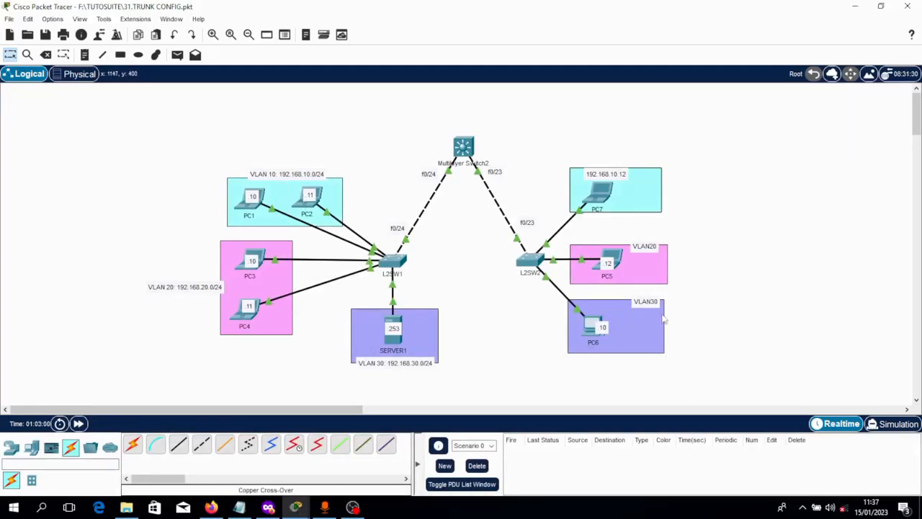
left_click(595, 327)
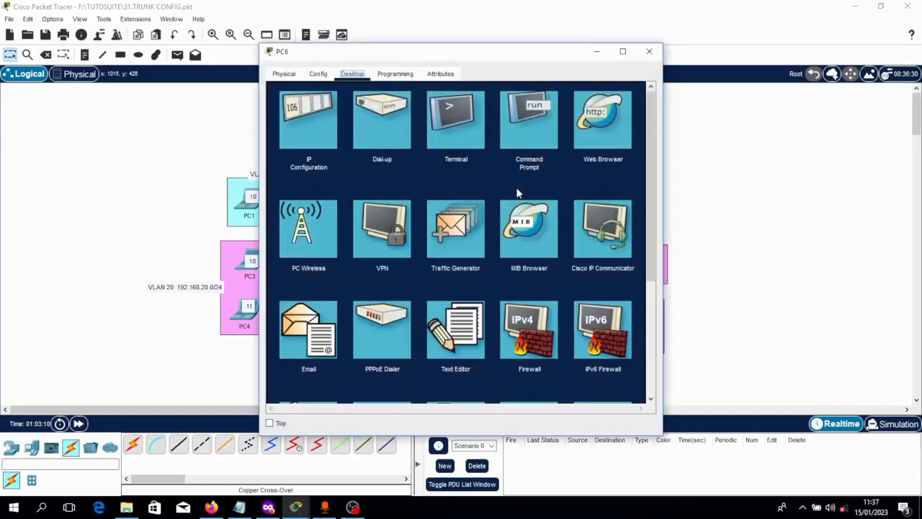
left_click(528, 121)
type("i")
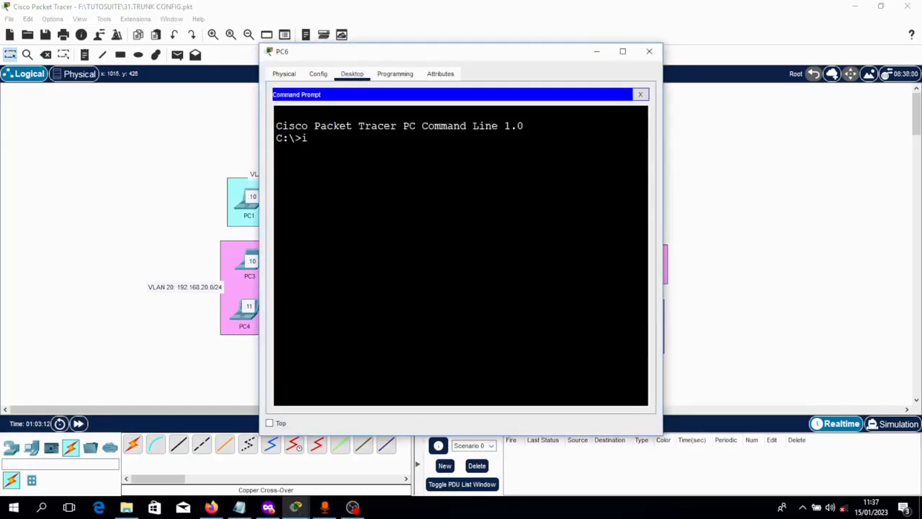
type("pconfig")
key("Return")
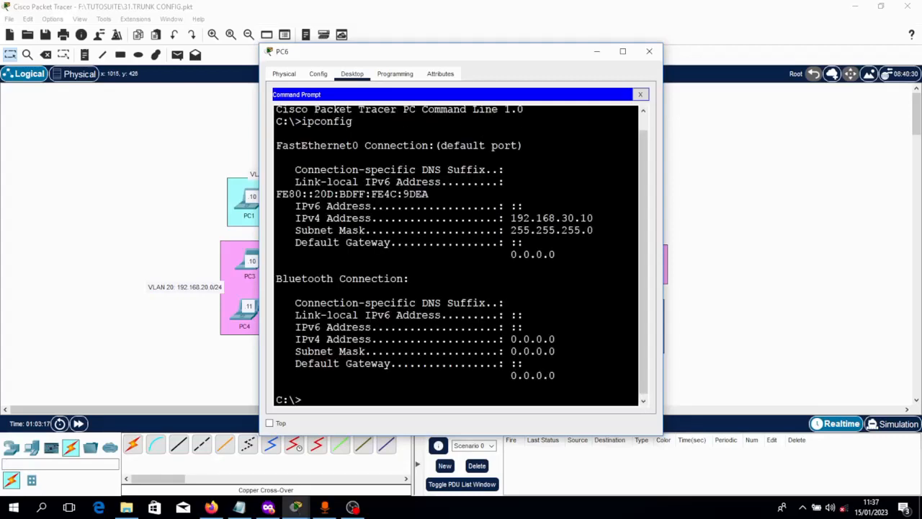
left_click(597, 51)
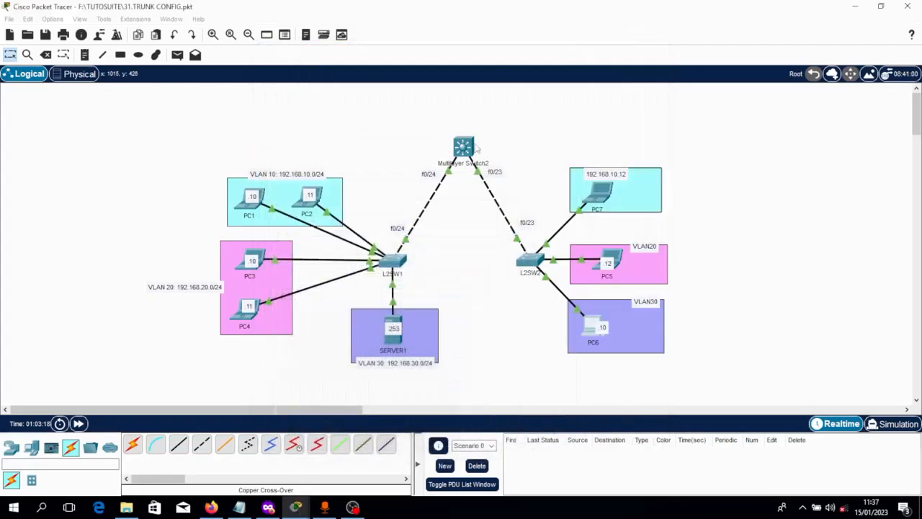
Test connectivity from PC1's command prompt to PC6 with ping 192.168.30.10.
left_click(252, 209)
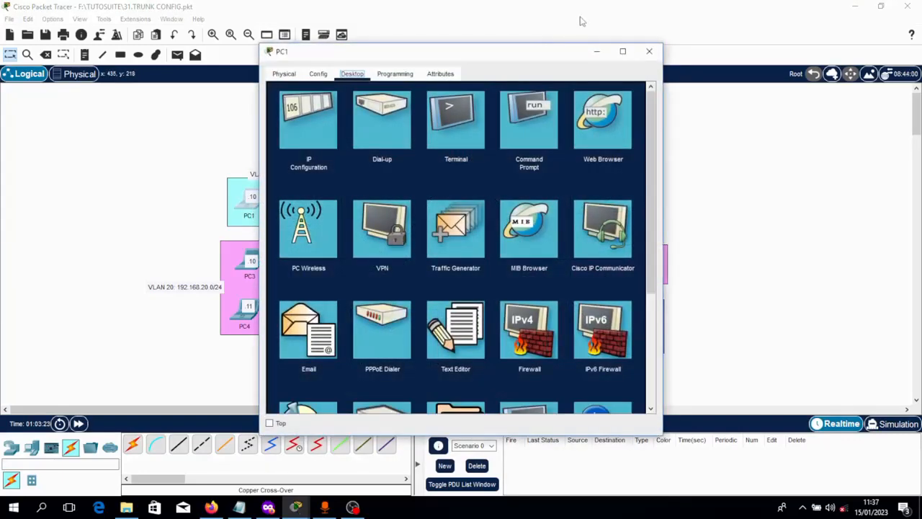
left_click_drag(523, 60, 294, 71)
left_click(304, 130)
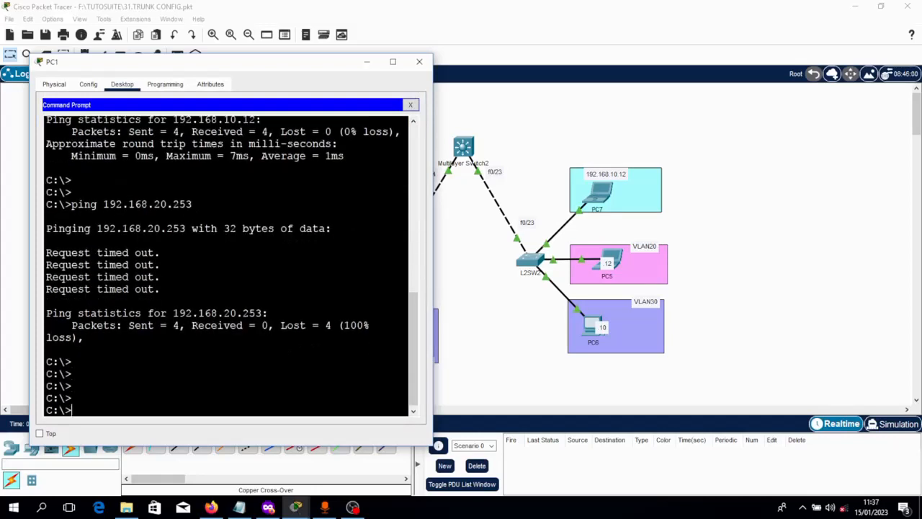
key("Up")
key("BackSpace")
key("BackSpace")
key("BackSpace")
key("BackSpace")
type("30.")
key("Return")
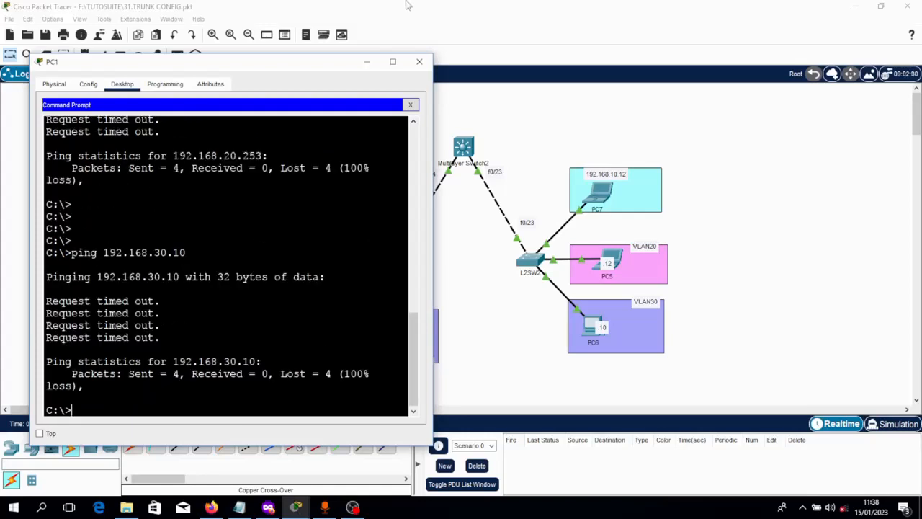
left_click(366, 64)
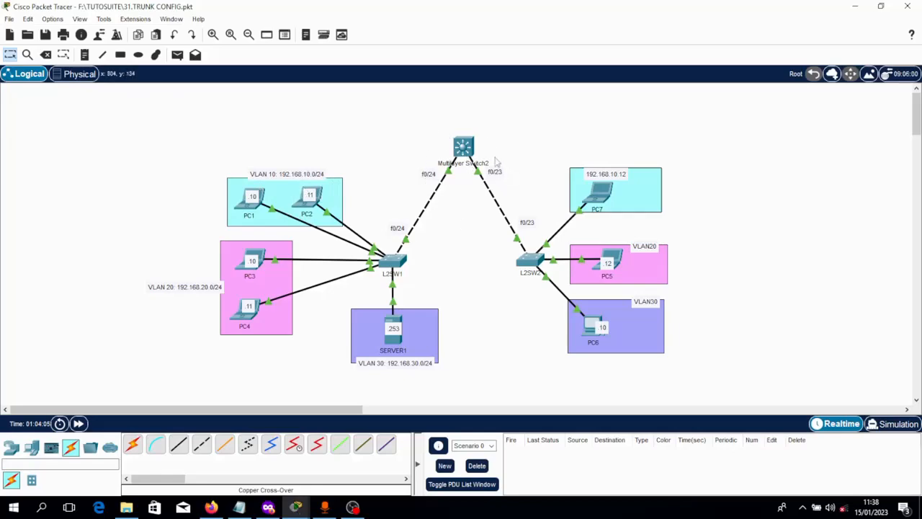
Return to the Multilayer Switch2 command line and list the interface addresses with sh ip int brief.
left_click(463, 147)
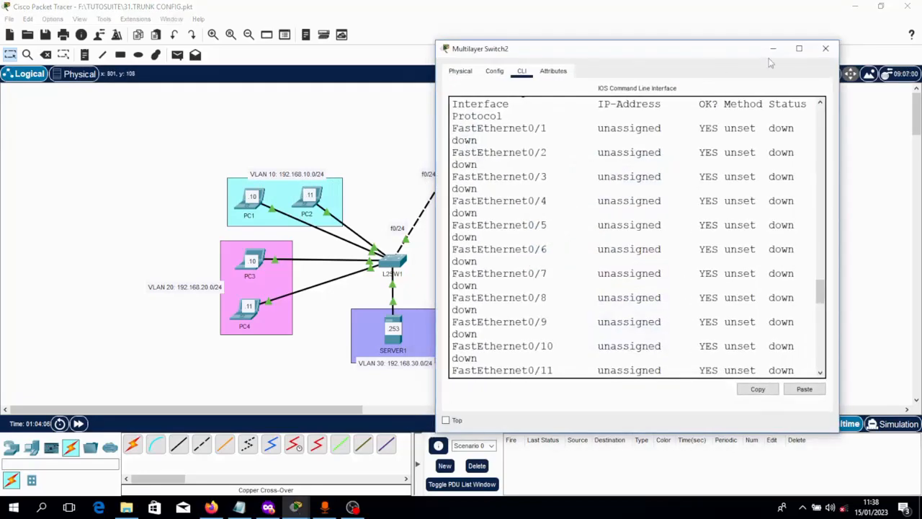
left_click(799, 48)
key("Return")
key("Return")
type("s")
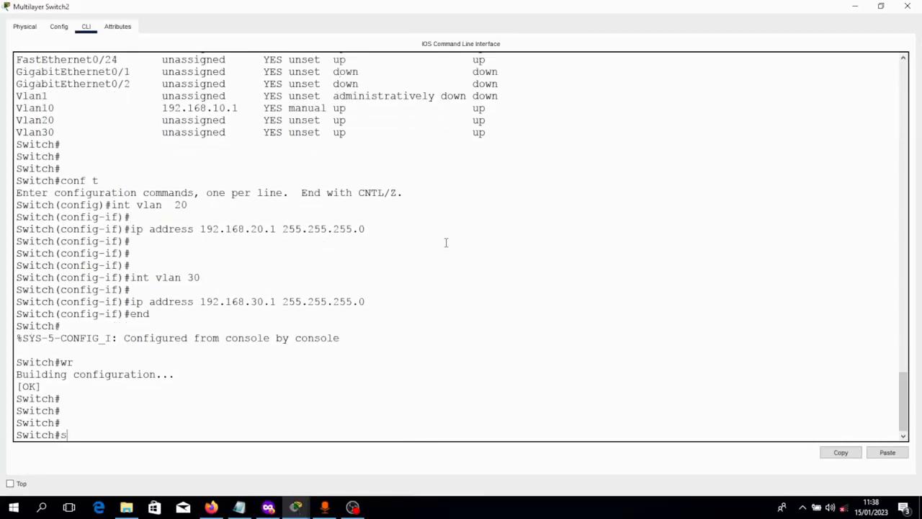
type("h ip int brief")
key("Return")
key("space")
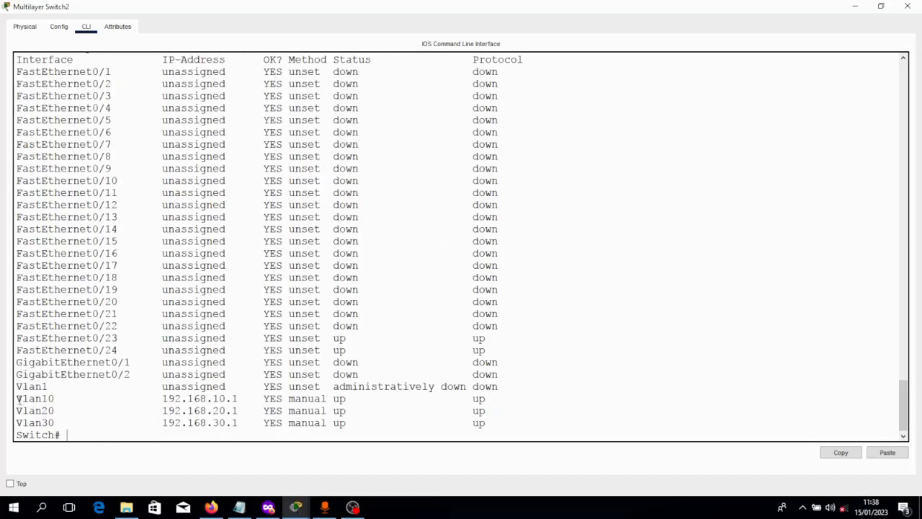
Examine the Vlan10, Vlan20 and Vlan30 addresses in the interface list and close the switch window.
left_click_drag(19, 398, 501, 425)
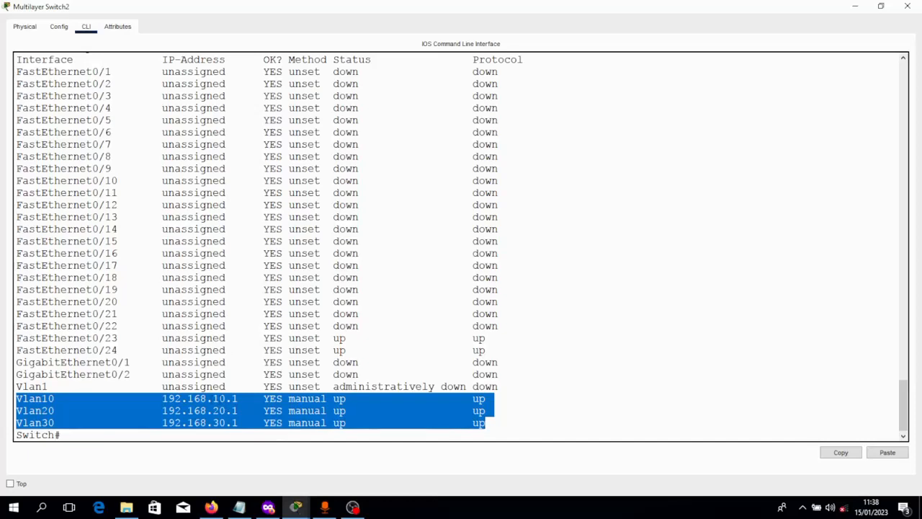
left_click(238, 398)
left_click_drag(239, 397, 161, 398)
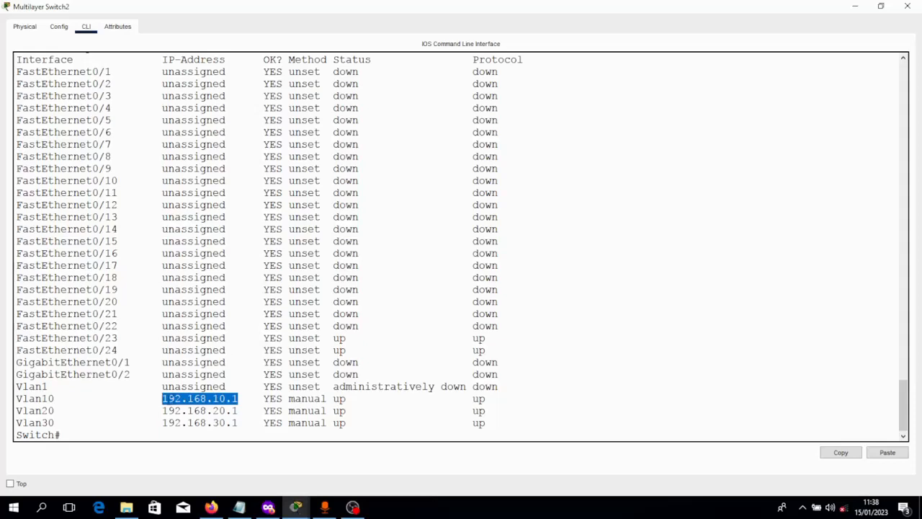
left_click_drag(238, 410, 162, 413)
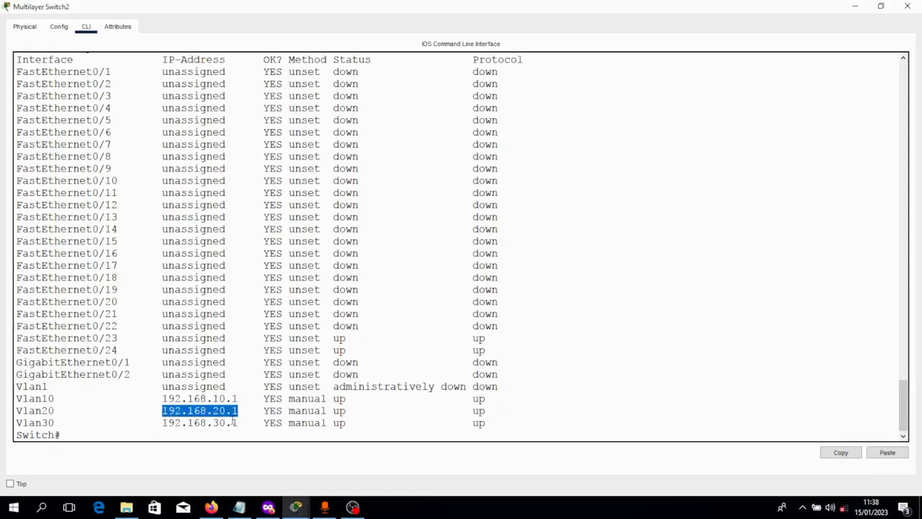
left_click_drag(240, 423, 143, 422)
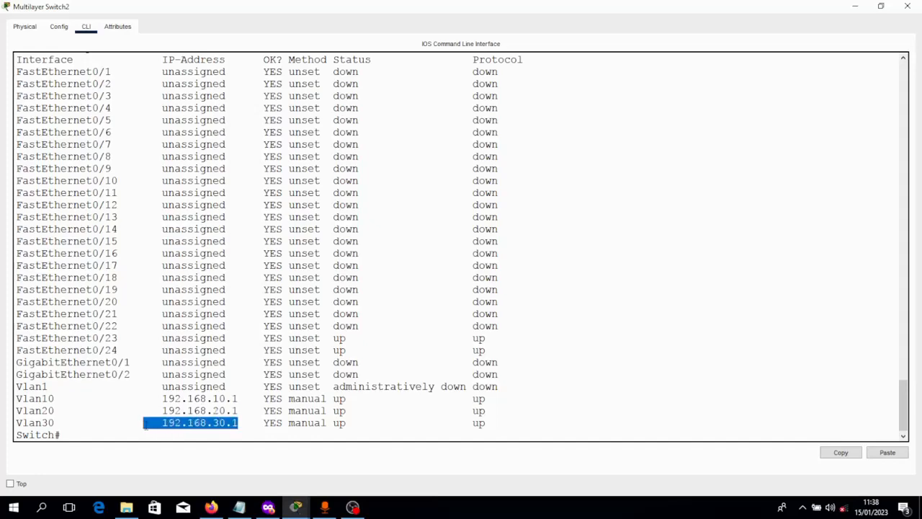
left_click(907, 6)
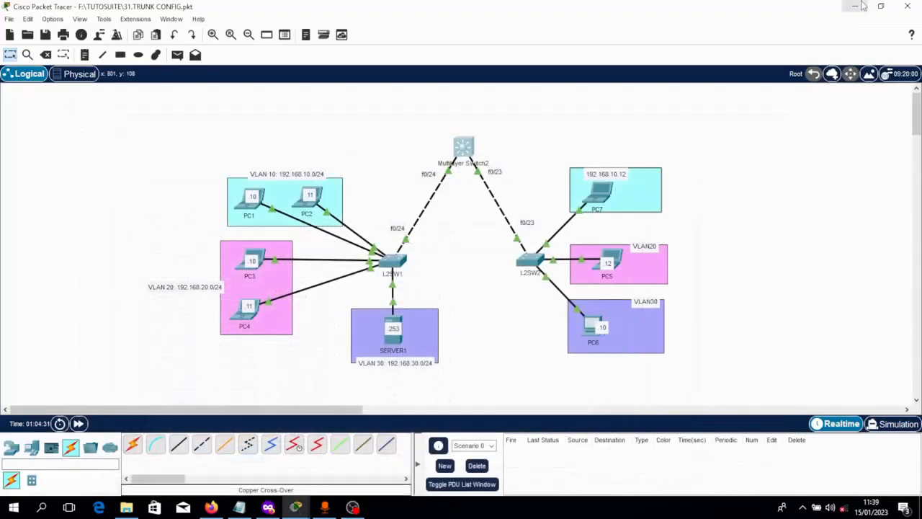
Set PC1's IPv4 default gateway to 192.168.10.1 in its IP configuration and close its window.
left_click(252, 205)
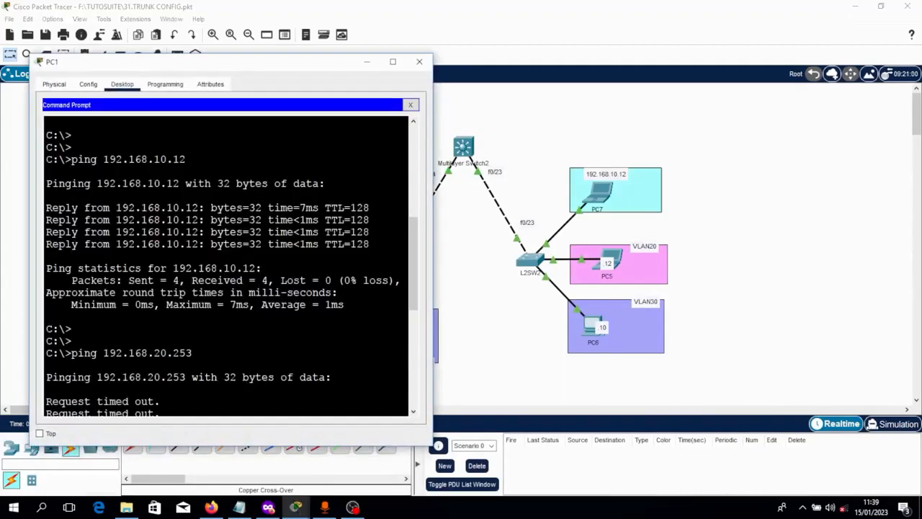
left_click(408, 106)
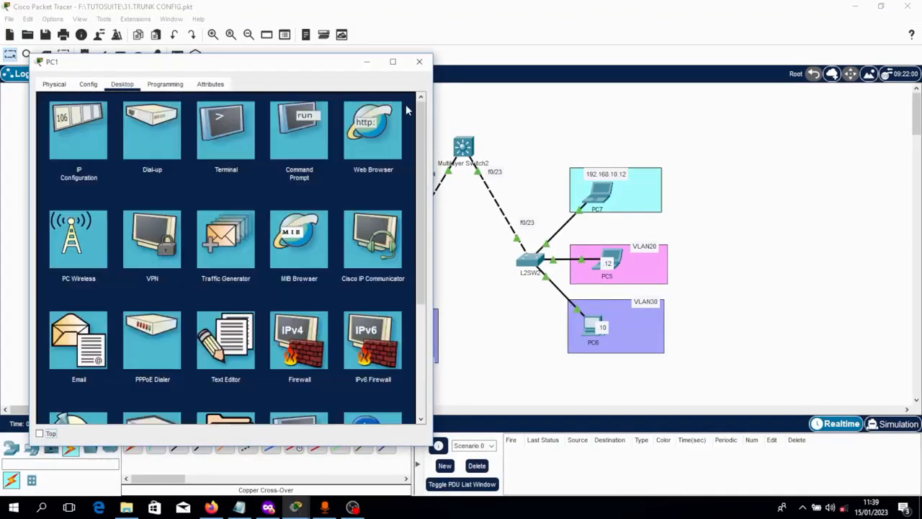
left_click(49, 143)
left_click(205, 193)
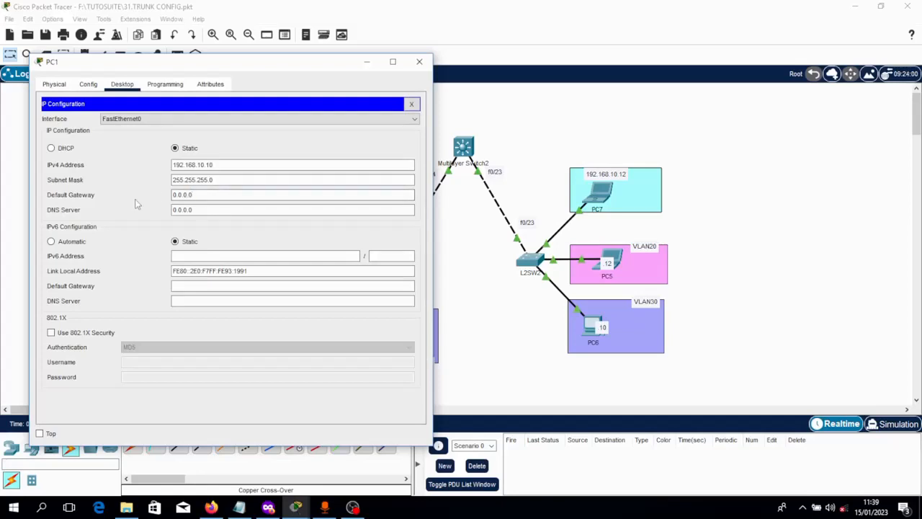
left_click_drag(193, 194, 171, 195)
type("192.168.10.1")
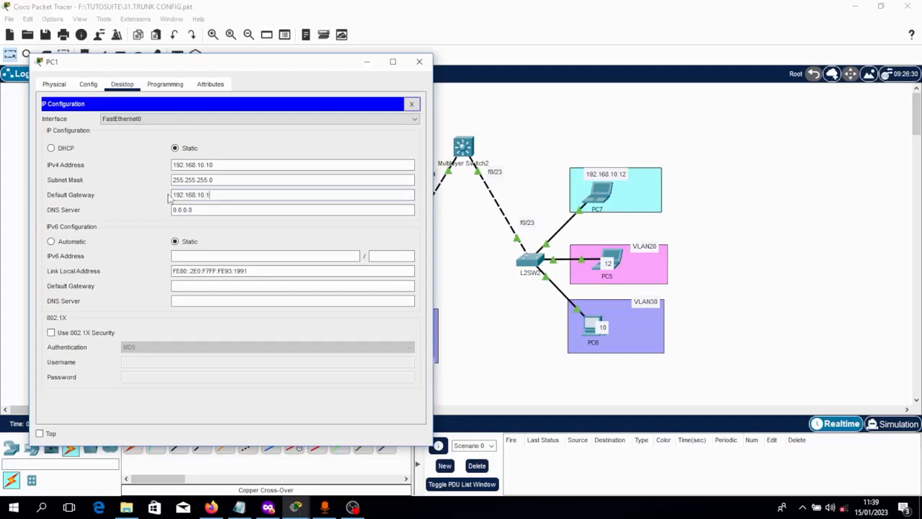
left_click(419, 61)
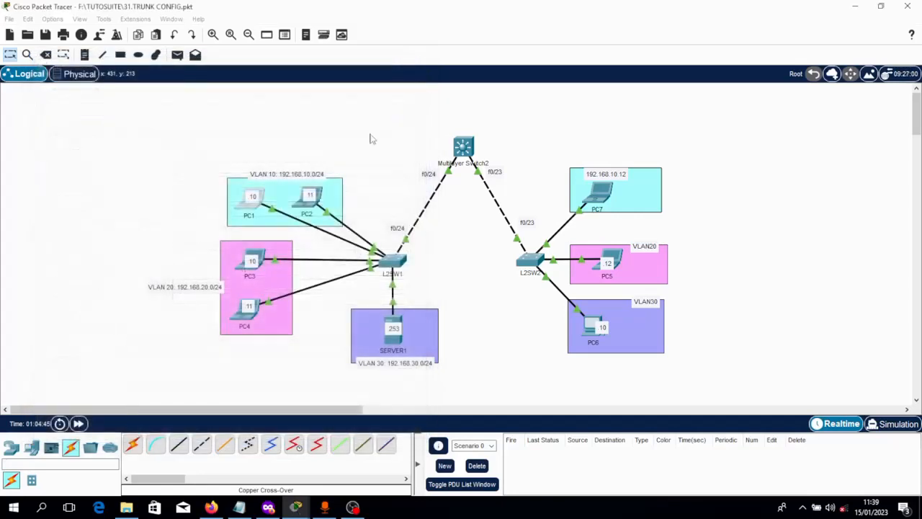
Set PC4's IPv4 default gateway to 192.168.20.1 in its IP configuration and close its window.
left_click(240, 325)
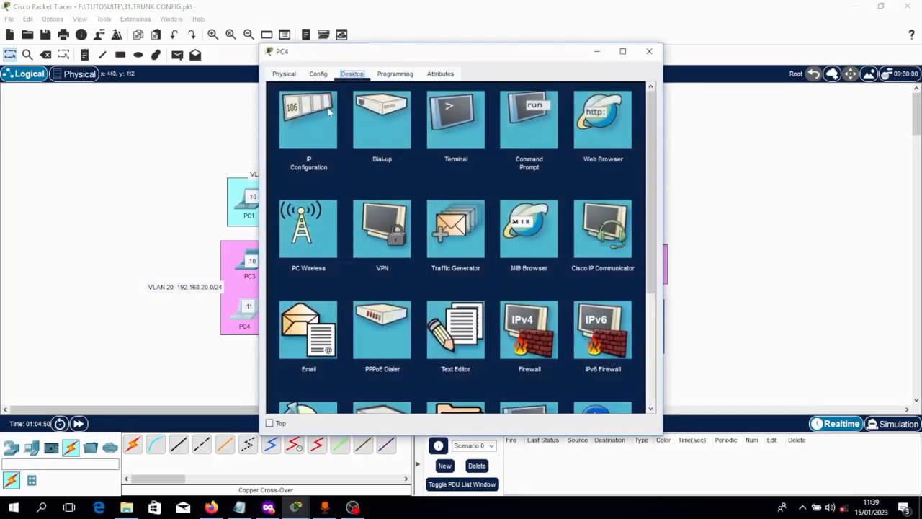
left_click_drag(443, 184, 396, 183)
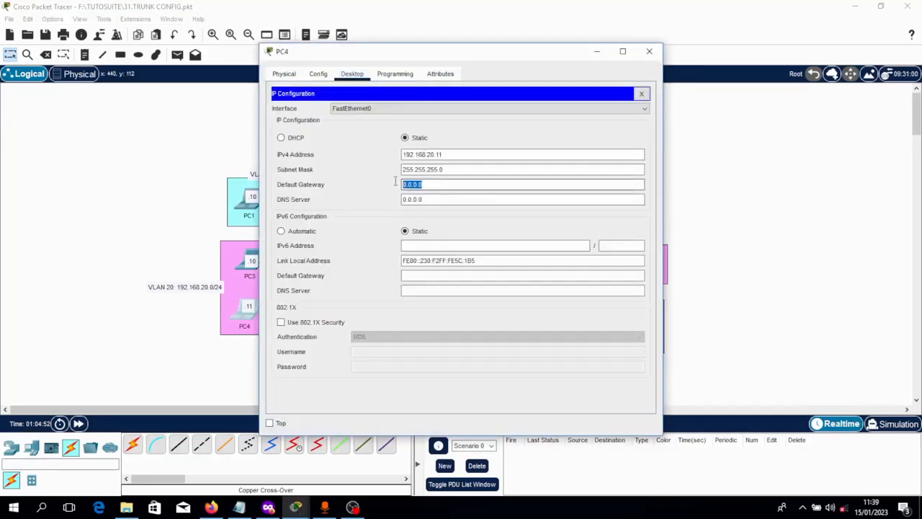
type("192.168.20.1")
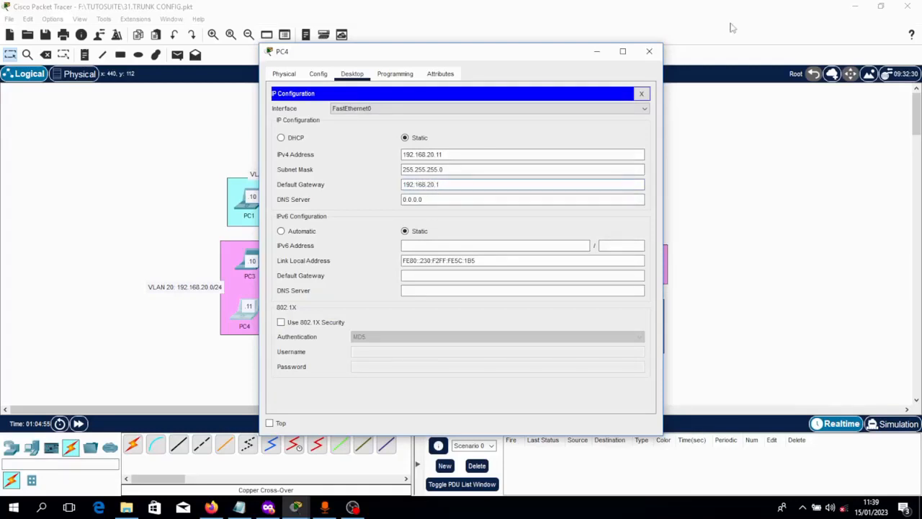
left_click(649, 51)
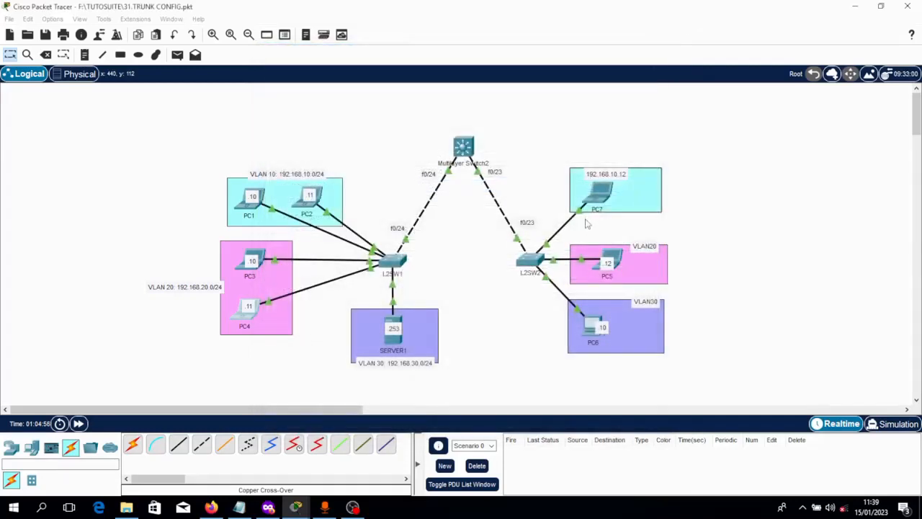
Close PC6's command prompt and set its IPv4 default gateway to 192.168.30.1 in its IP configuration.
left_click(595, 327)
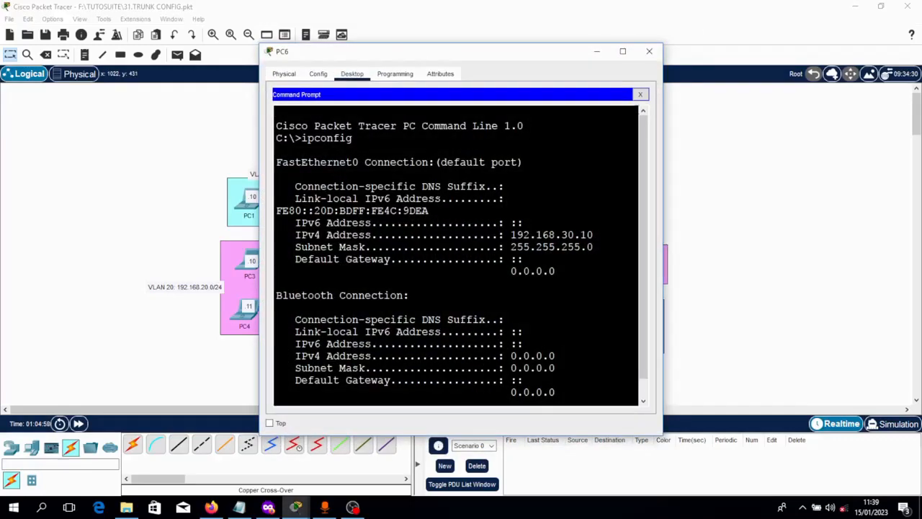
left_click(640, 94)
left_click(336, 126)
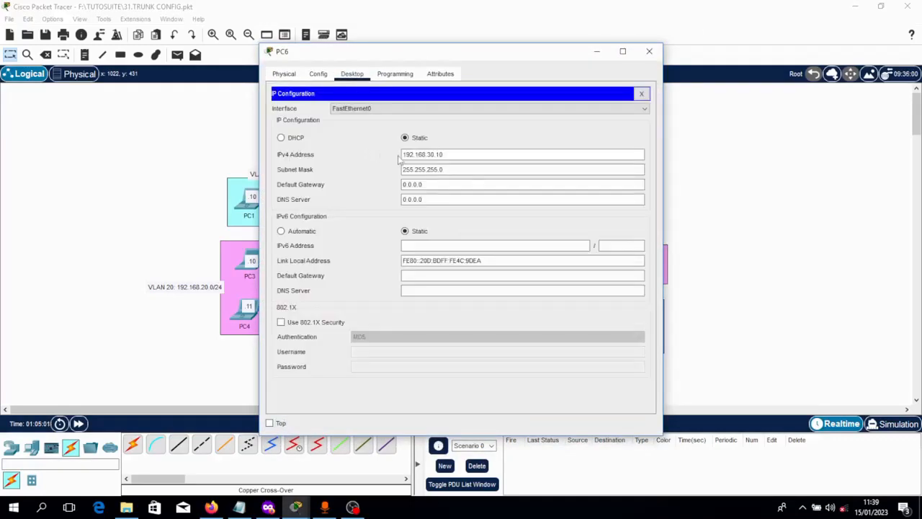
left_click_drag(439, 184, 401, 184)
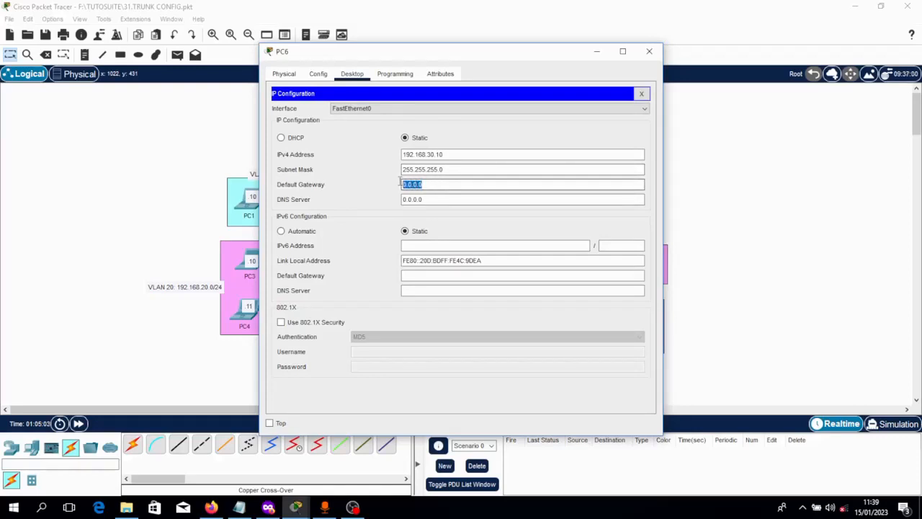
type("192.168.30.1")
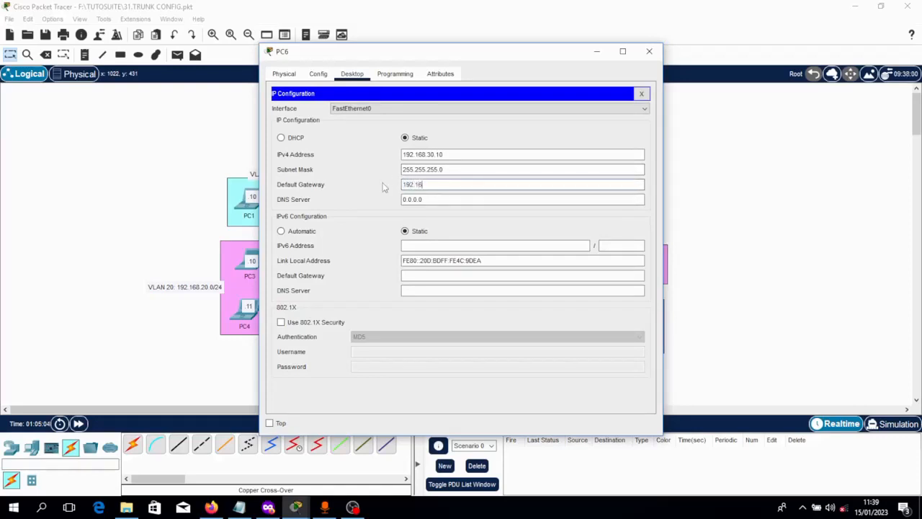
left_click(649, 51)
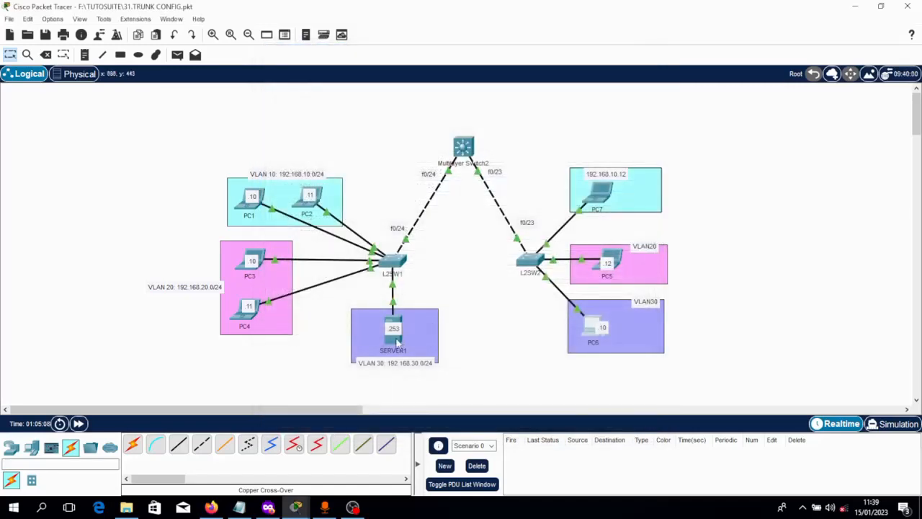
Check the default gateway in SERVER1's IP configuration and close its window.
left_click(396, 335)
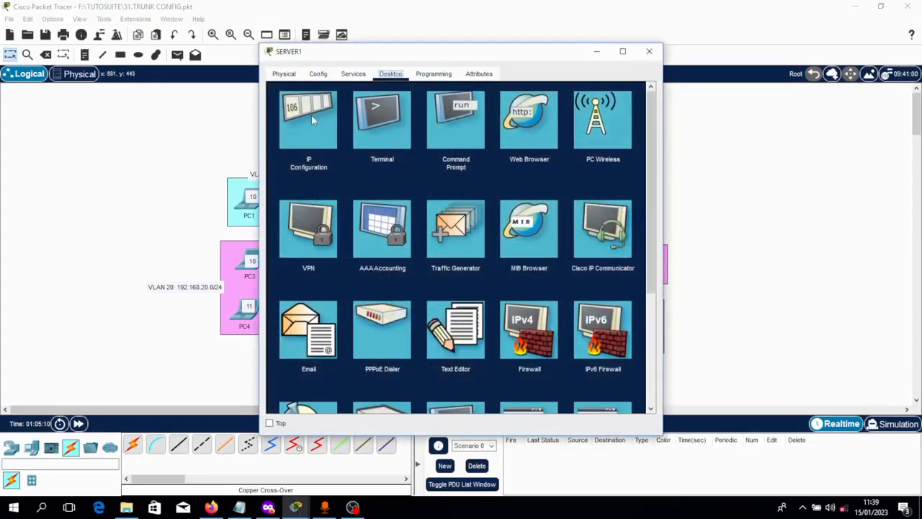
left_click(311, 115)
left_click_drag(446, 168, 399, 172)
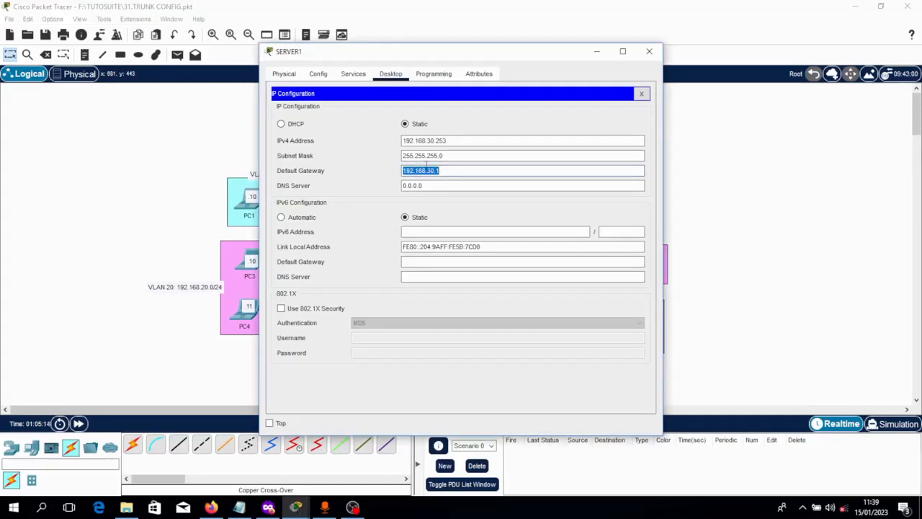
left_click(649, 52)
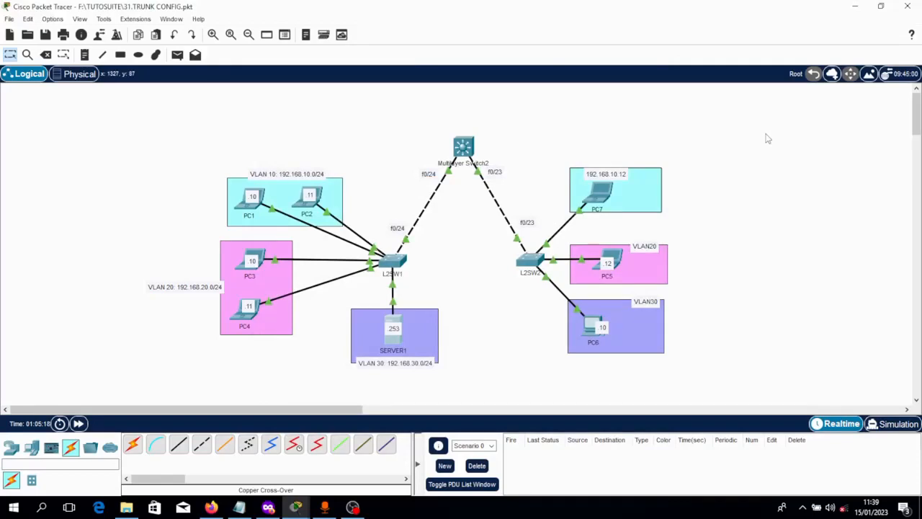
Ping 192.168.30.10 from PC1's command prompt, move the window clear of the topology's VLAN hosts, and interrupt the ping.
left_click(246, 206)
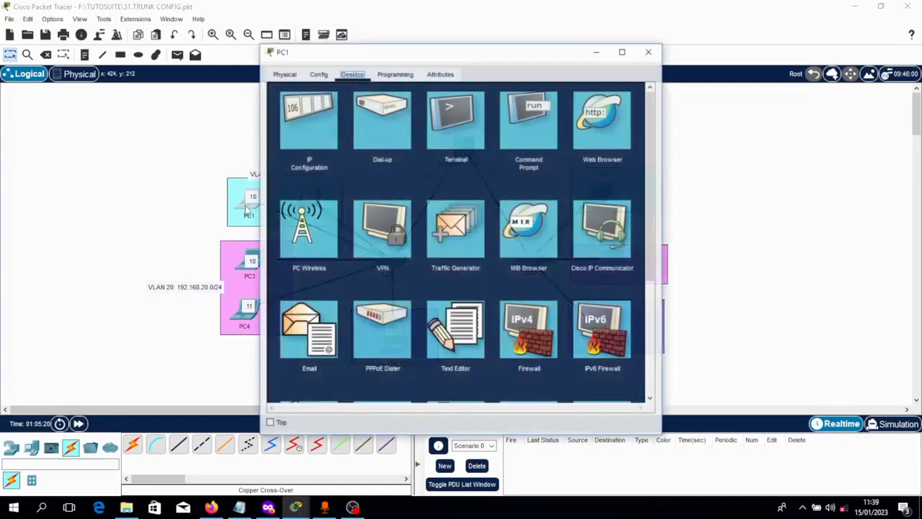
left_click(517, 120)
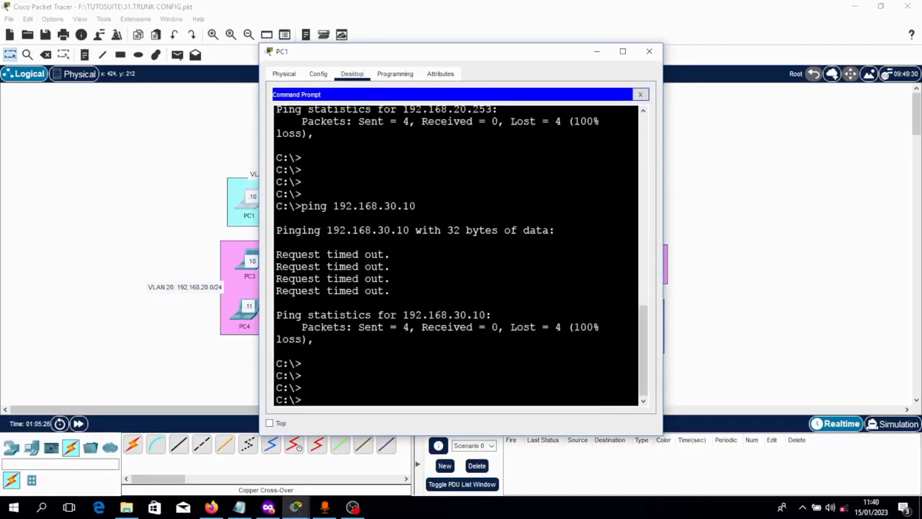
key("Up")
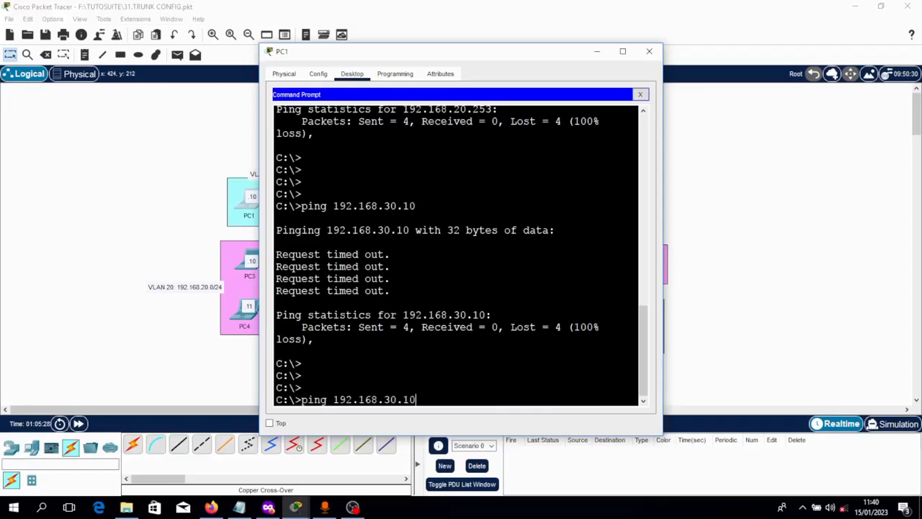
key("Return")
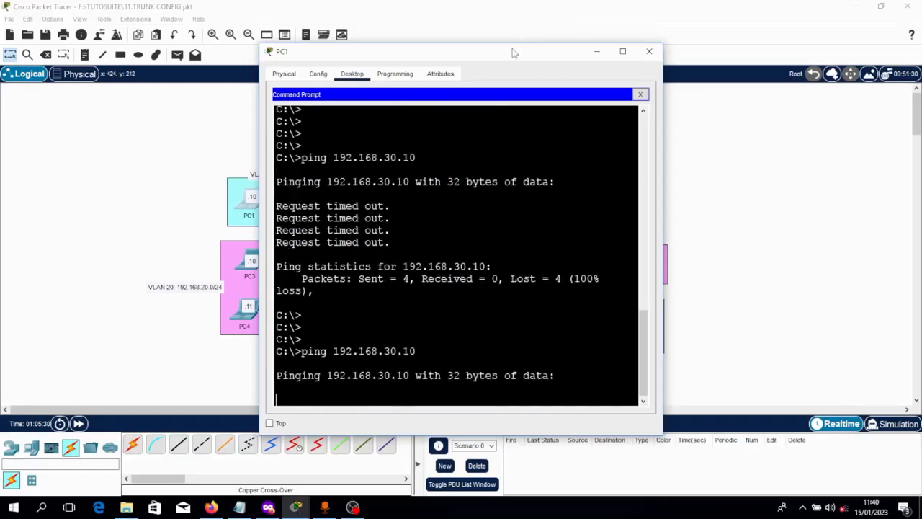
left_click_drag(513, 54, 283, 40)
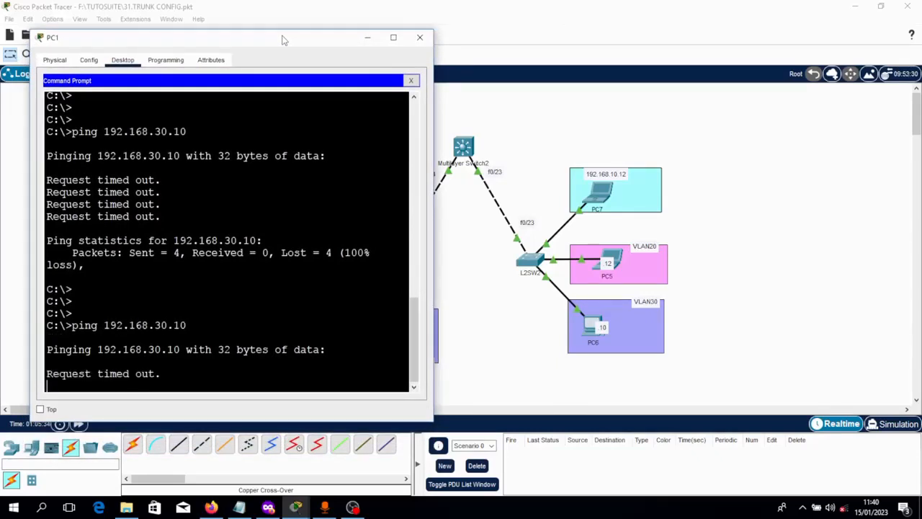
left_click_drag(273, 29, 251, 3)
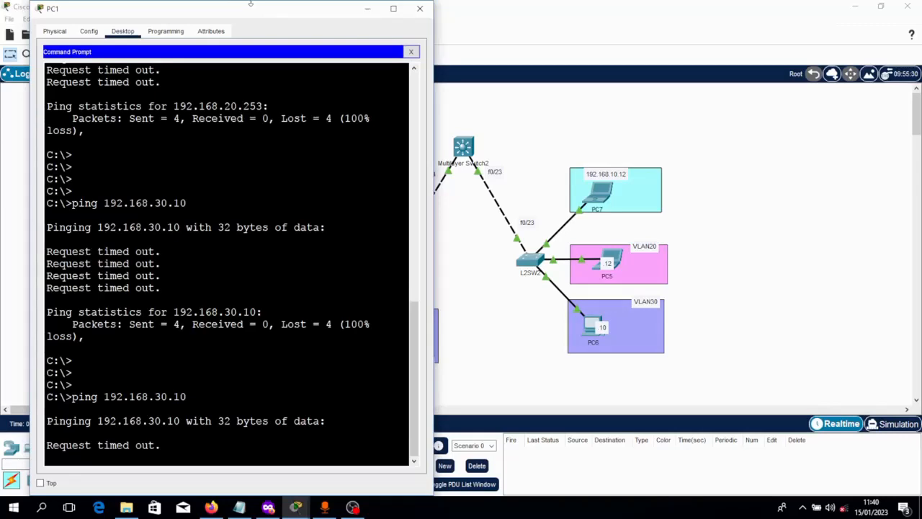
key("ctrl+c")
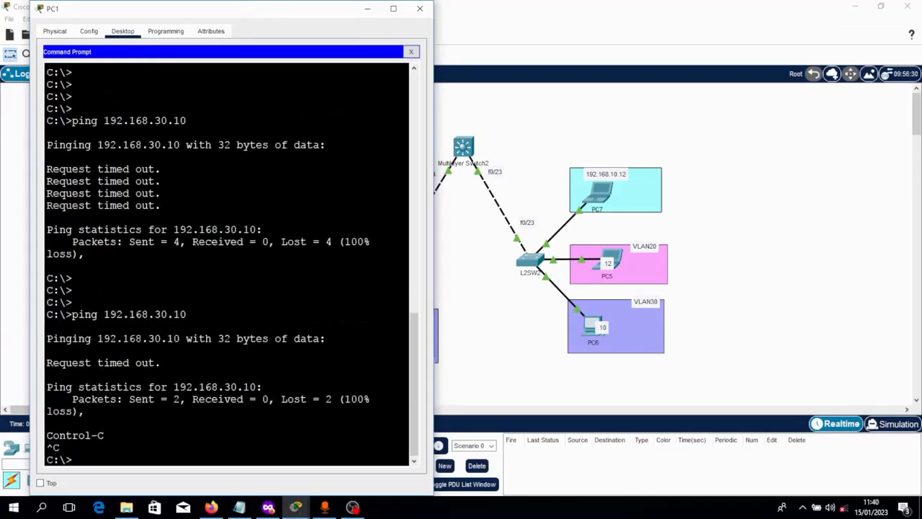
Start a continuous ping with ping -t 192.168.30.10 on PC1 and bring its window back to the front.
key("Up")
key("Left")
key("Left")
key("Left")
key("Left")
key("Left")
key("Left")
key("Left")
key("Left")
key("Left")
key("Left")
key("Left")
key("Left")
key("Left")
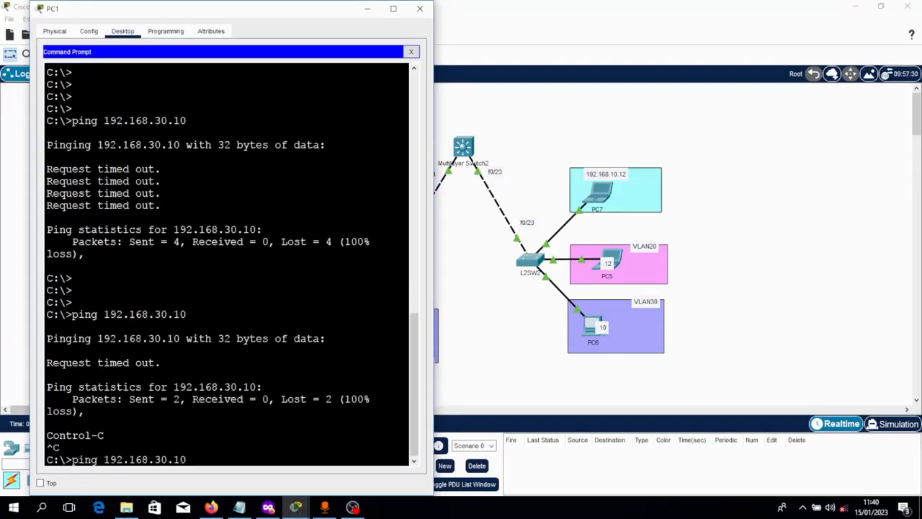
type("-t")
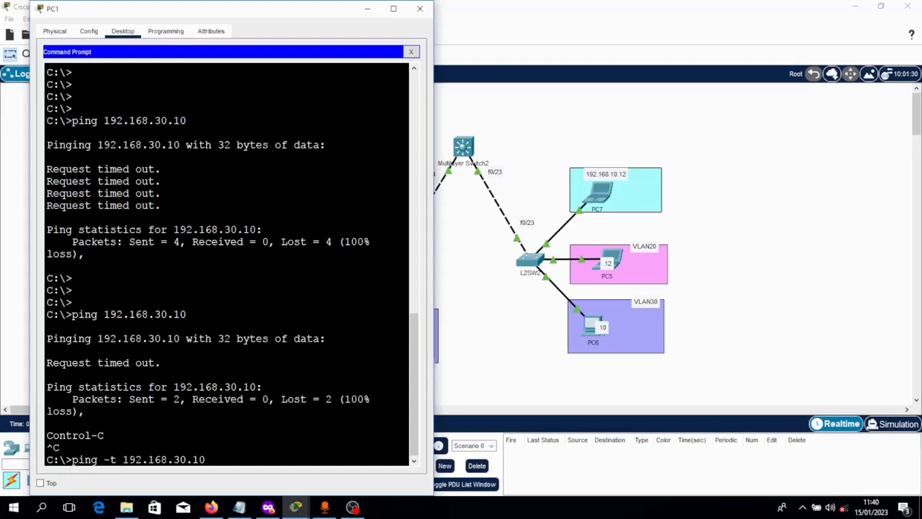
key("Return")
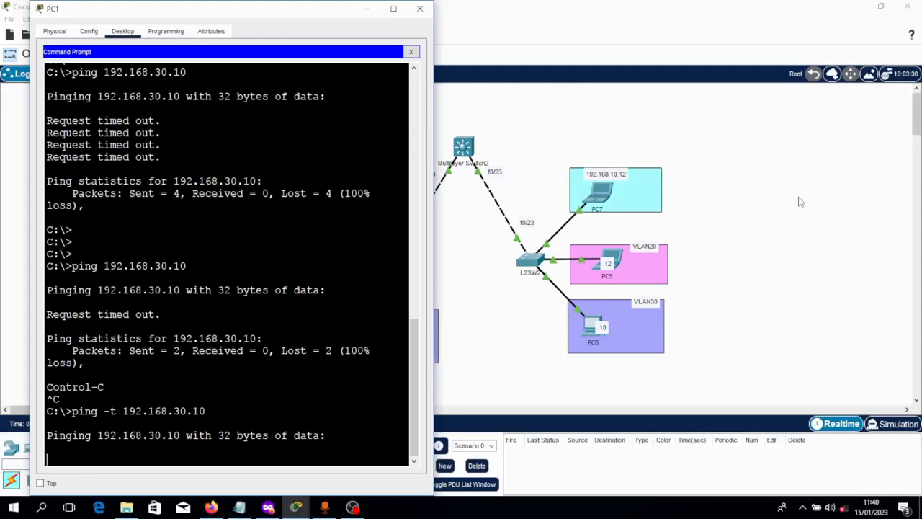
left_click(603, 152)
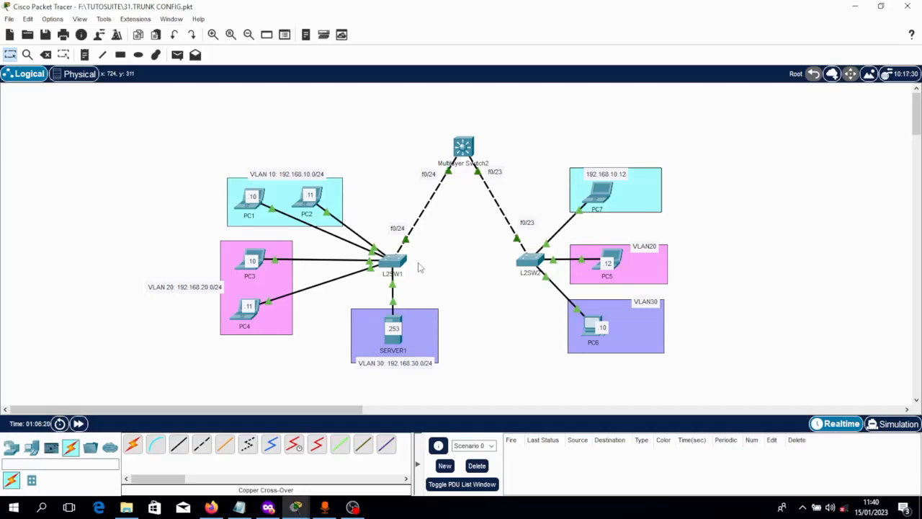
left_click(248, 207)
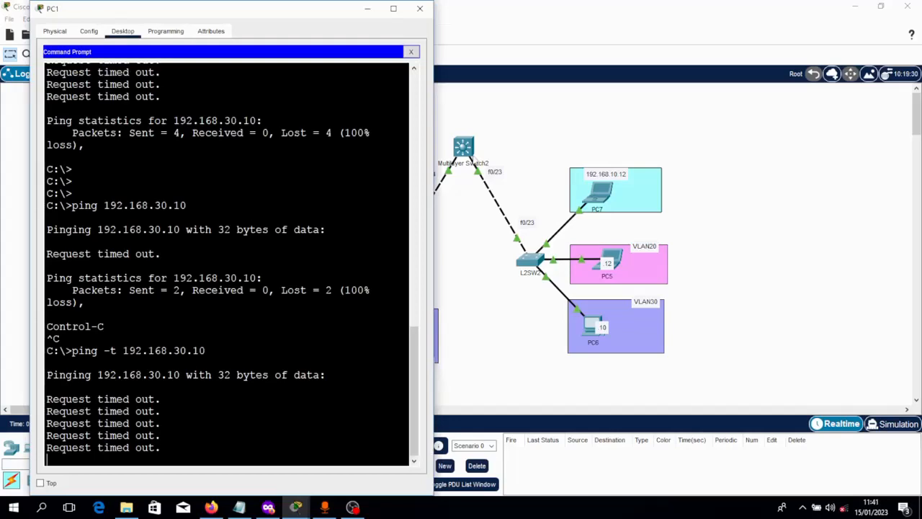
Bring up Multilayer Switch2's command line beside PC1's running ping and enter global configuration mode.
left_click(465, 150)
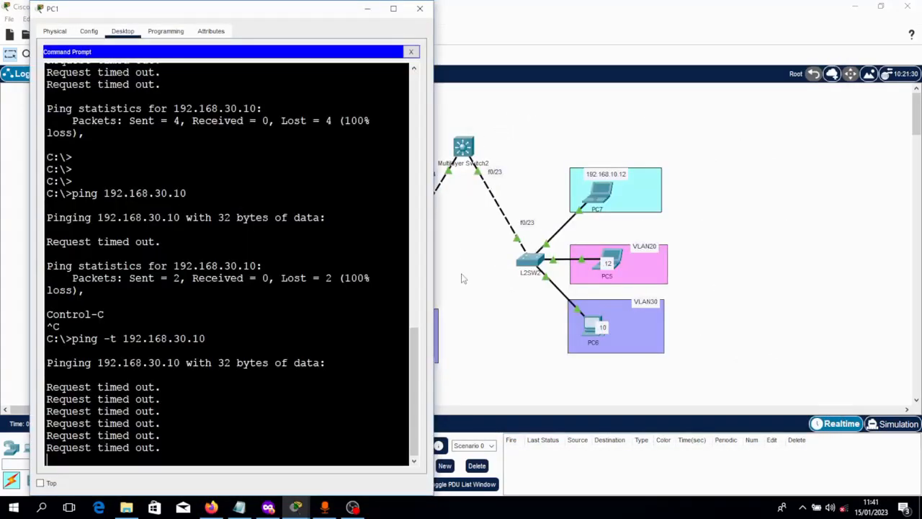
mouse_move(303, 509)
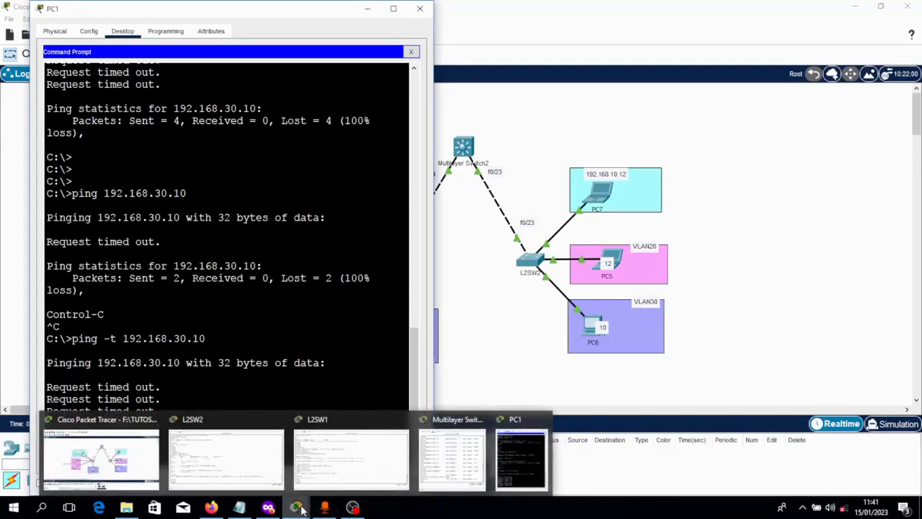
left_click(453, 459)
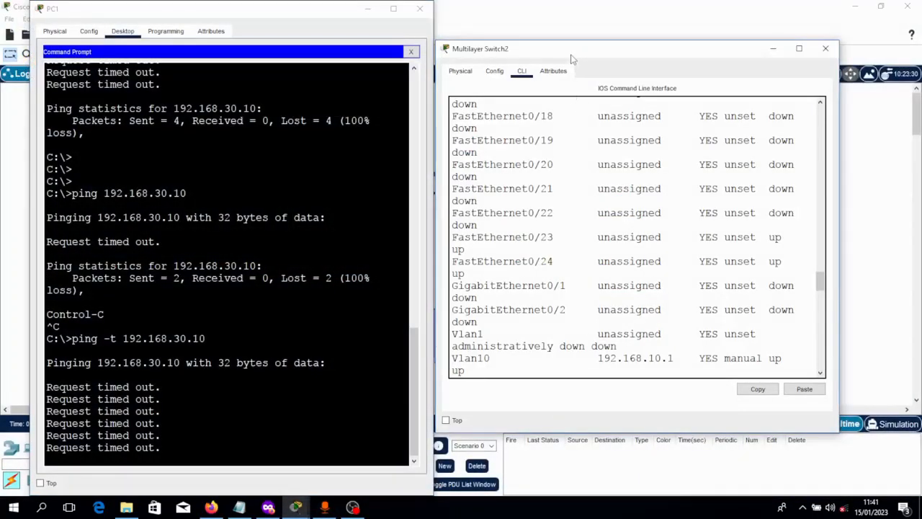
left_click_drag(572, 54, 575, 44)
left_click(575, 262)
key("Return")
key("Return")
key("Return")
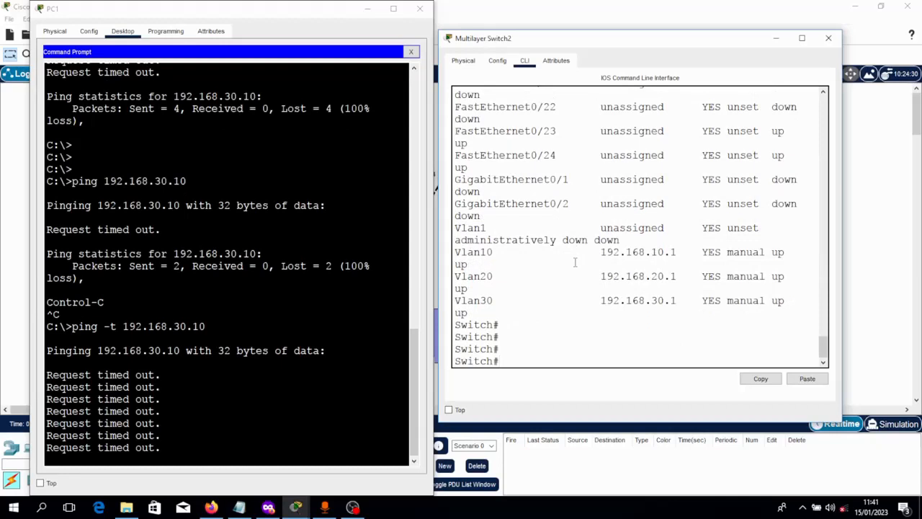
type("conf t")
key("Return")
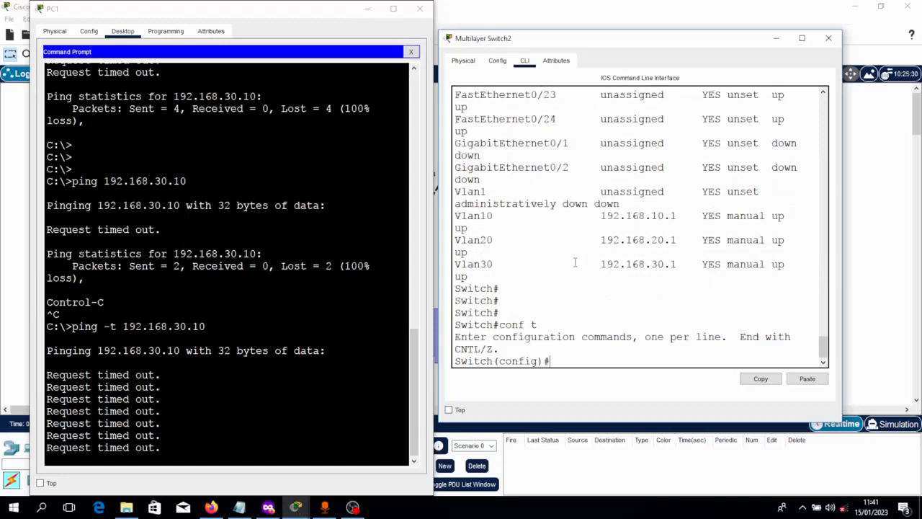
Enable IP routing on Multilayer Switch2 with the ip routing command.
key("Return")
key("Return")
key("Return")
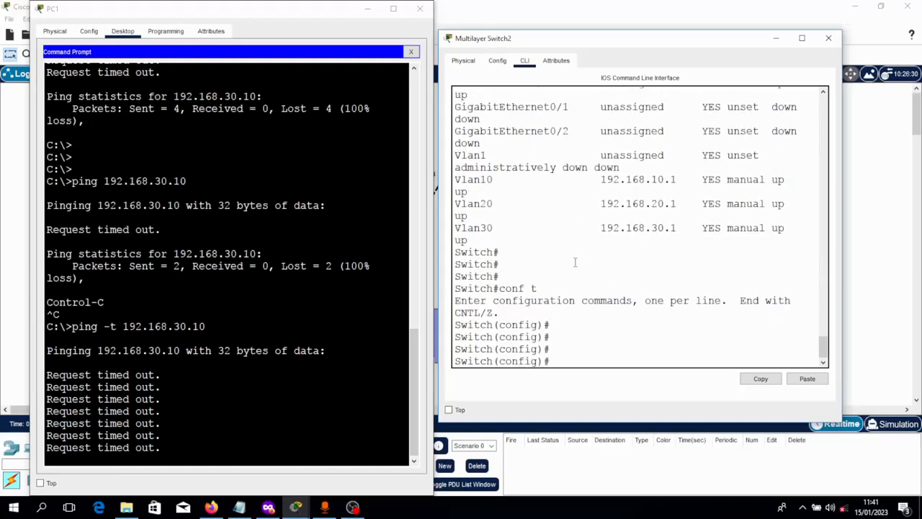
type("ip ")
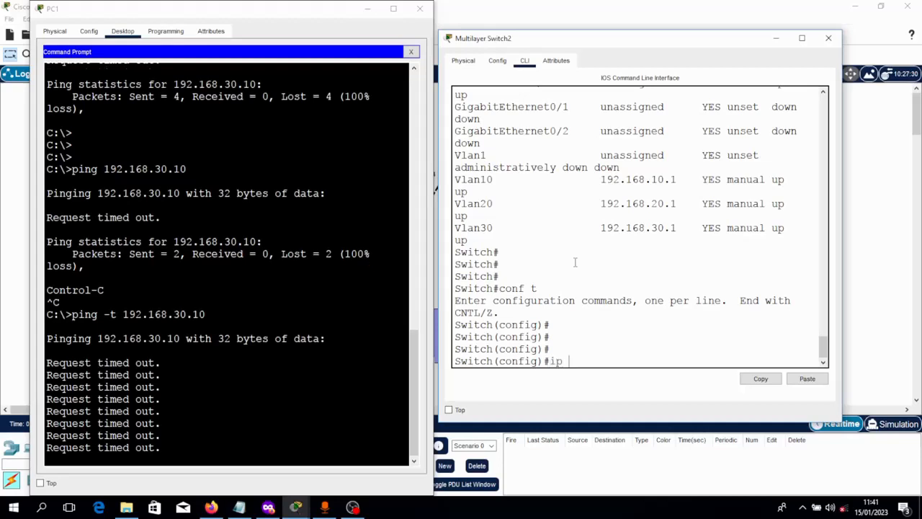
type("routing")
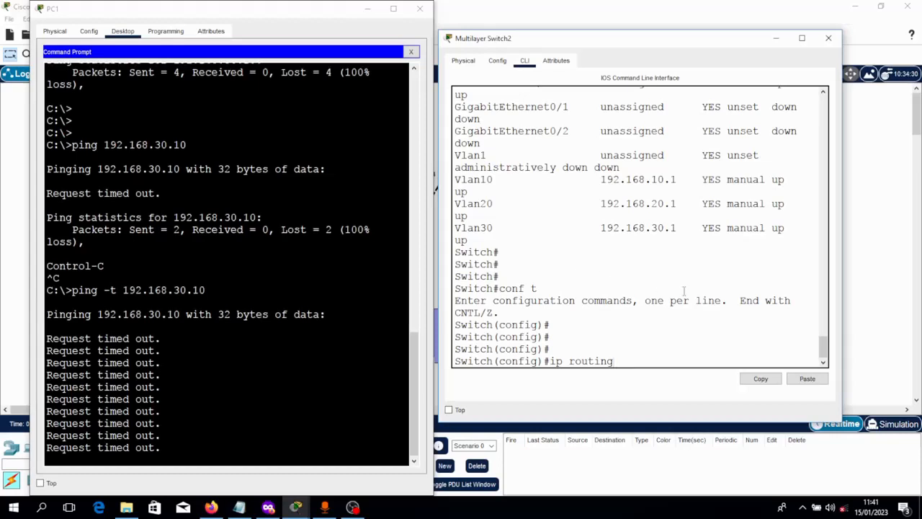
key("Return")
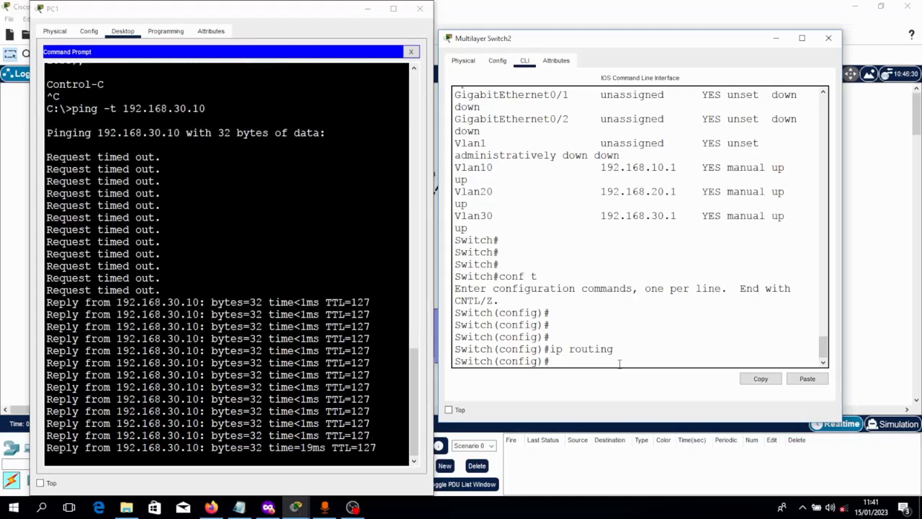
left_click_drag(614, 349, 566, 351)
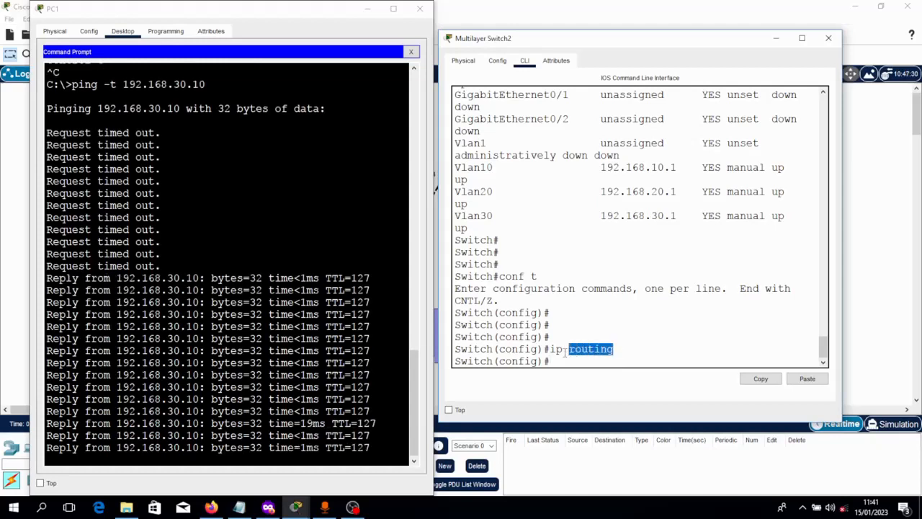
left_click(561, 353)
Save Multilayer Switch2's configuration with do wr, and minimize the switch and PC1 windows.
key("Return")
key("Return")
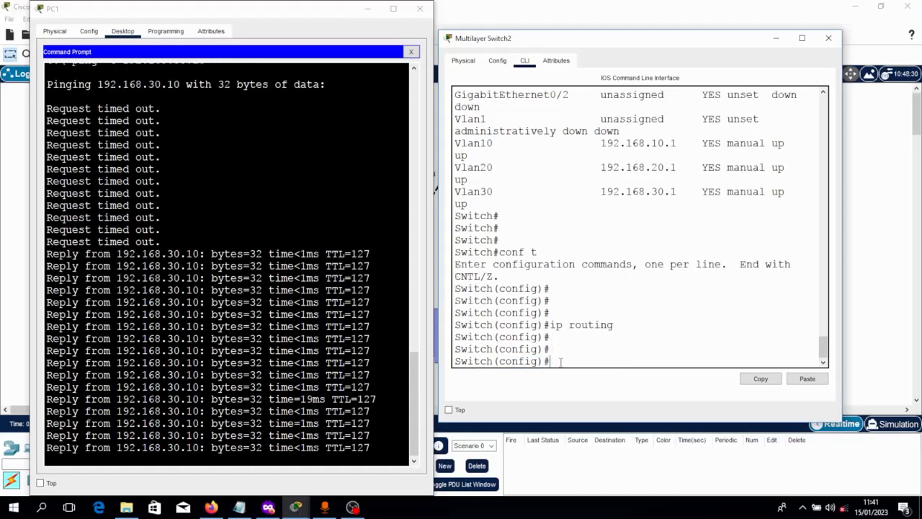
type("do wr")
key("Return")
key("Return")
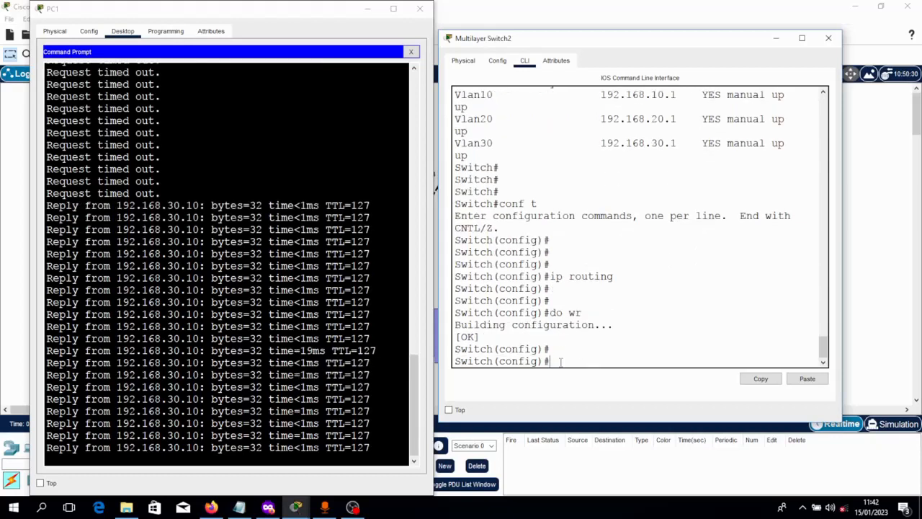
left_click(771, 39)
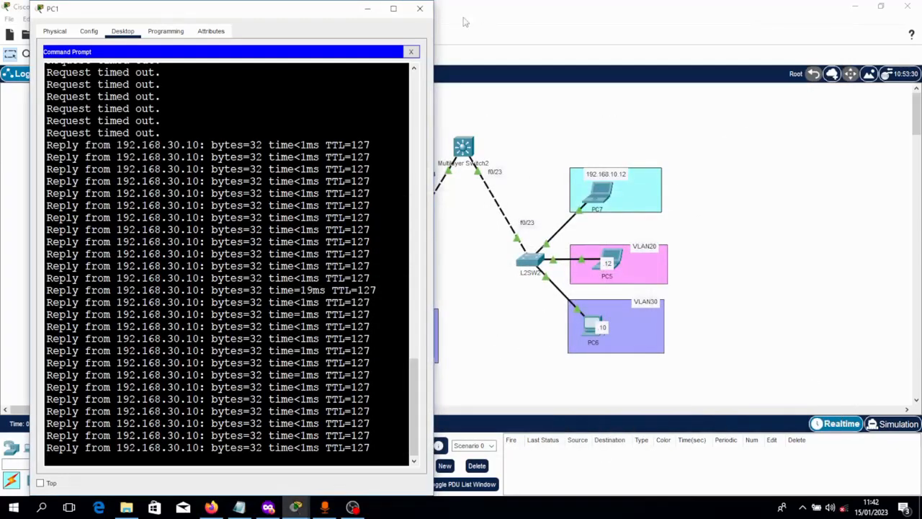
left_click(368, 8)
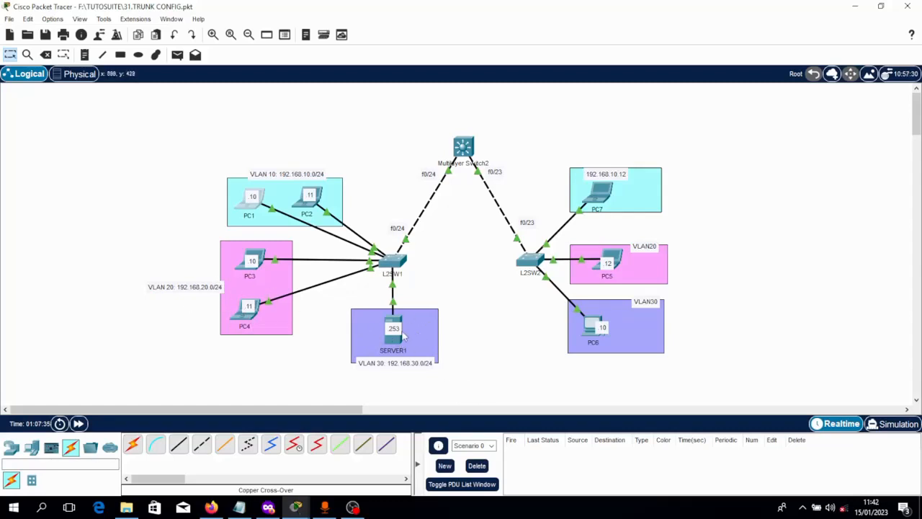
Ping SERVER1 at 192.168.30.253 from PC4's command prompt and examine the replies.
left_click(249, 320)
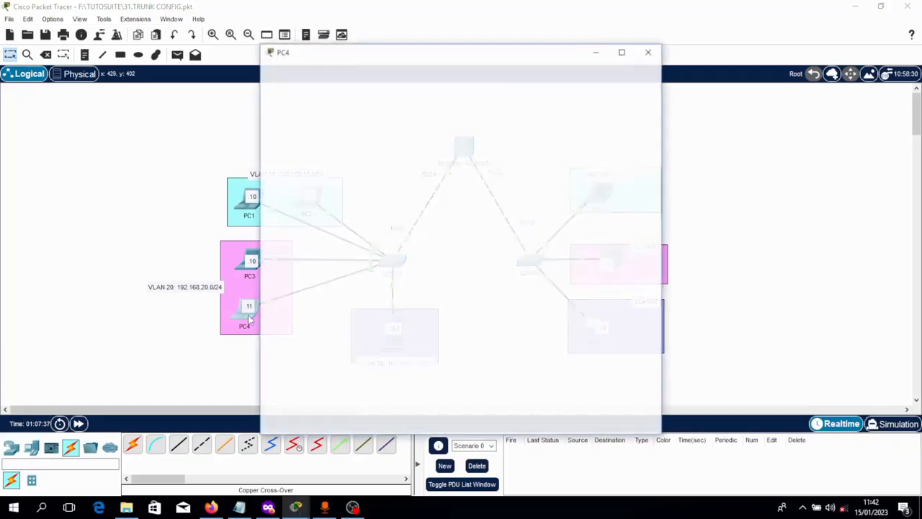
left_click(537, 125)
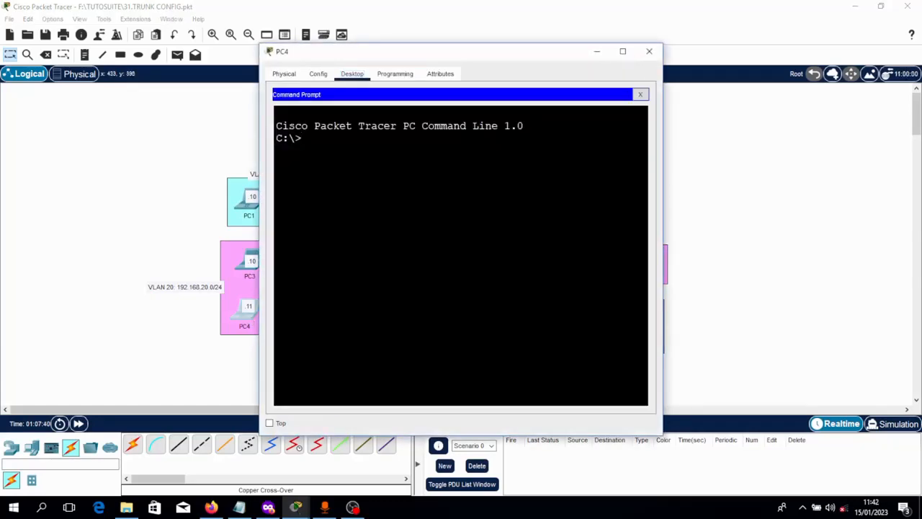
type("ping 192.168.30.254")
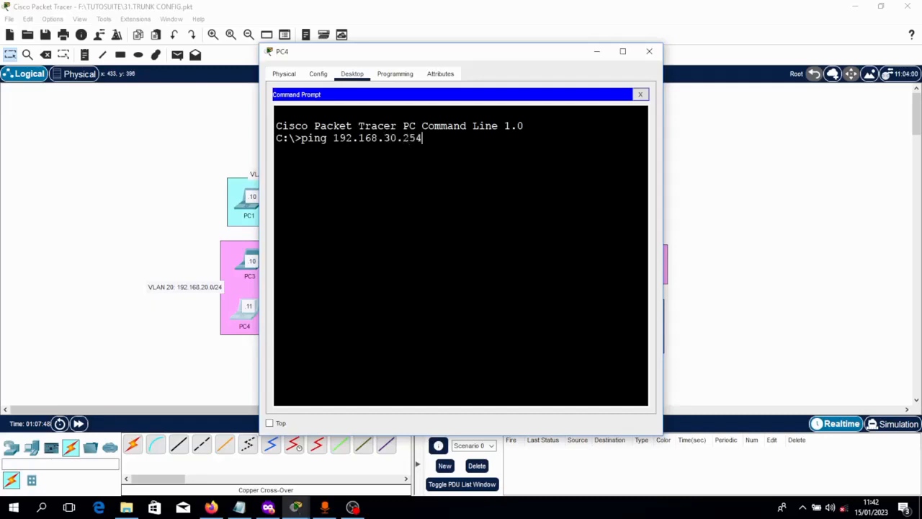
key("BackSpace")
key("BackSpace")
key("BackSpace")
type("30.")
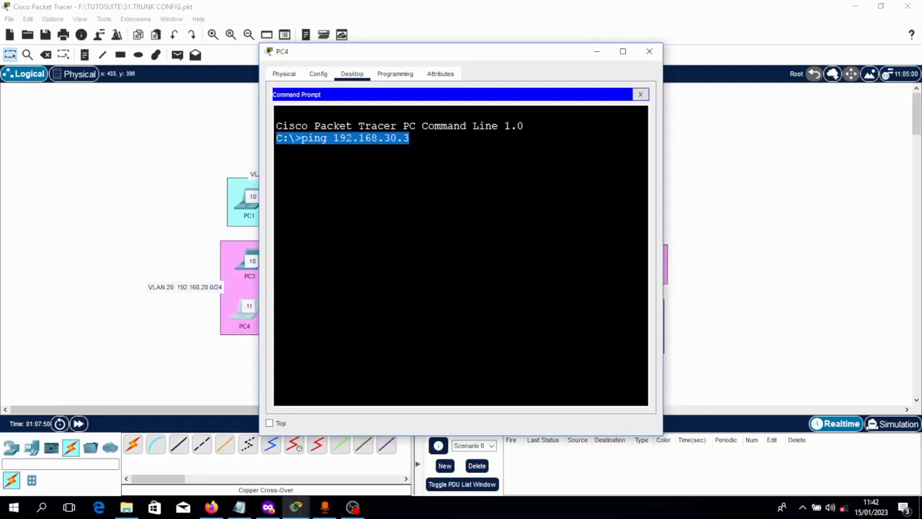
type("25")
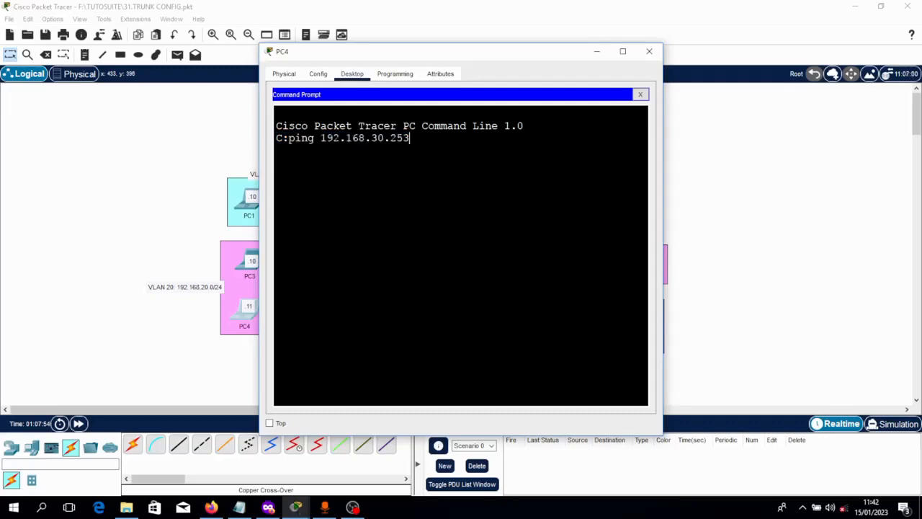
key("Return")
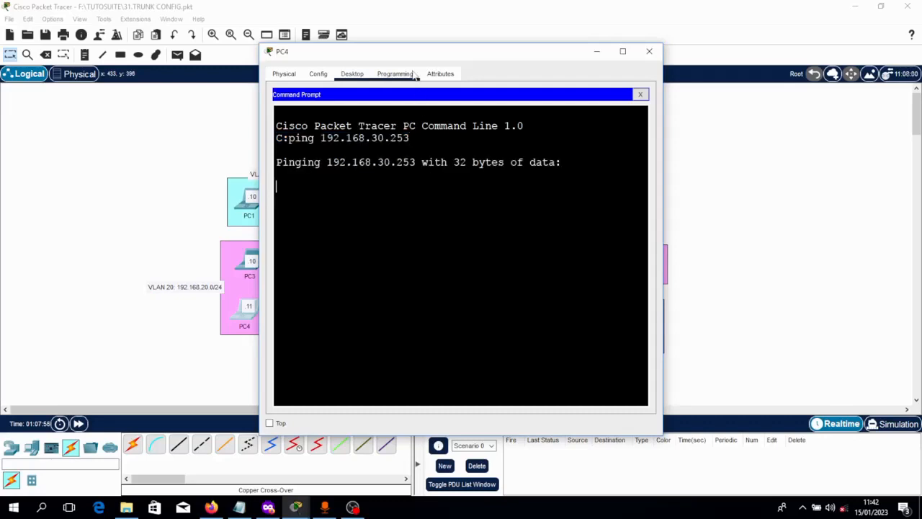
left_click_drag(412, 59, 613, 67)
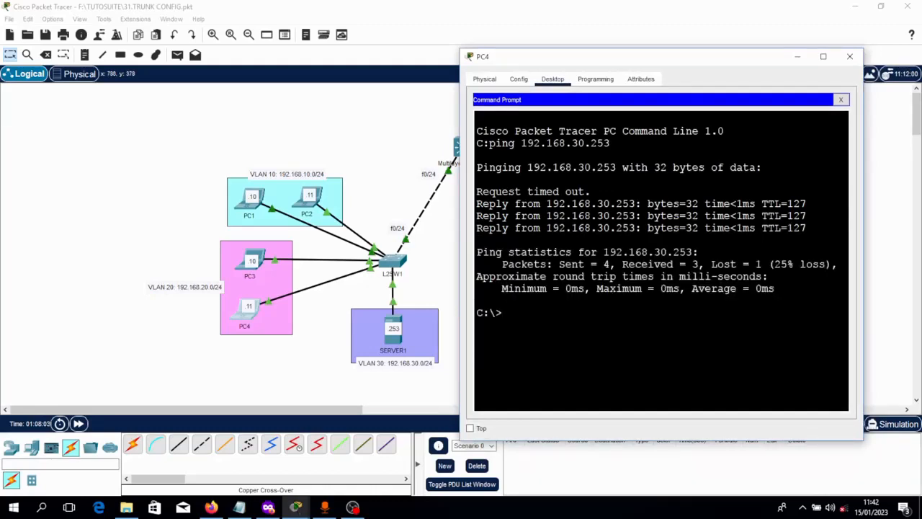
left_click_drag(592, 191, 470, 194)
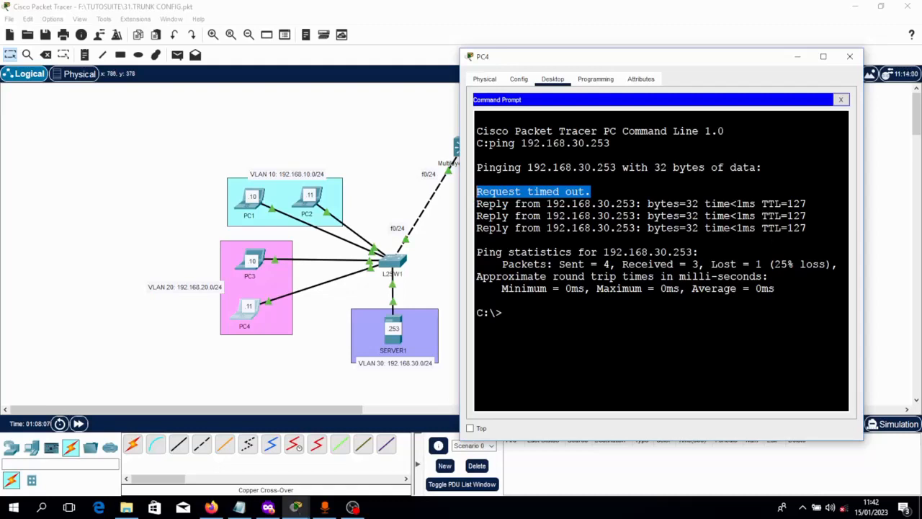
Load SERVER1's page at 192.168.30.253 in PC4's web browser and return to the topology.
left_click(840, 100)
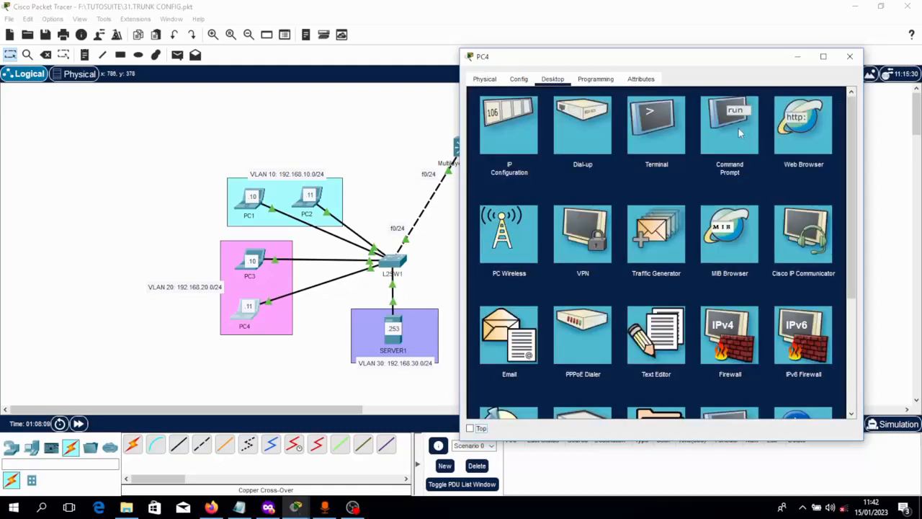
left_click(811, 124)
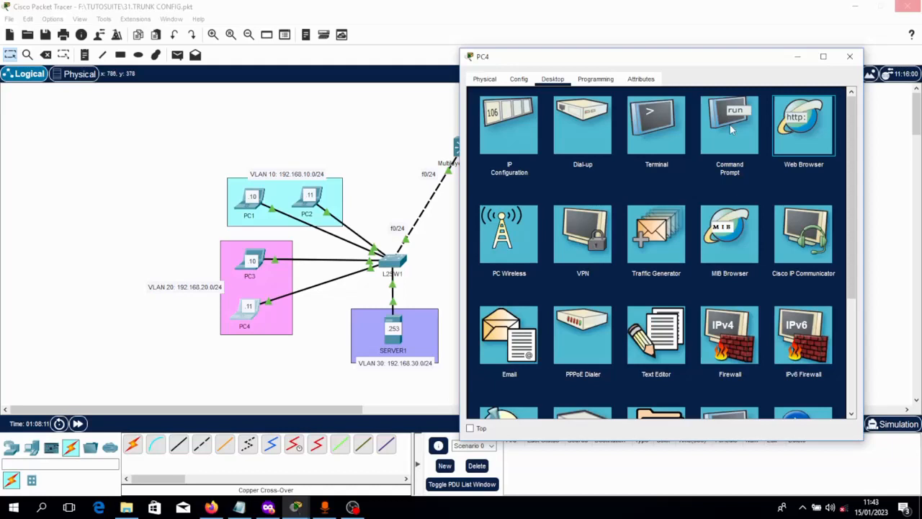
left_click(814, 116)
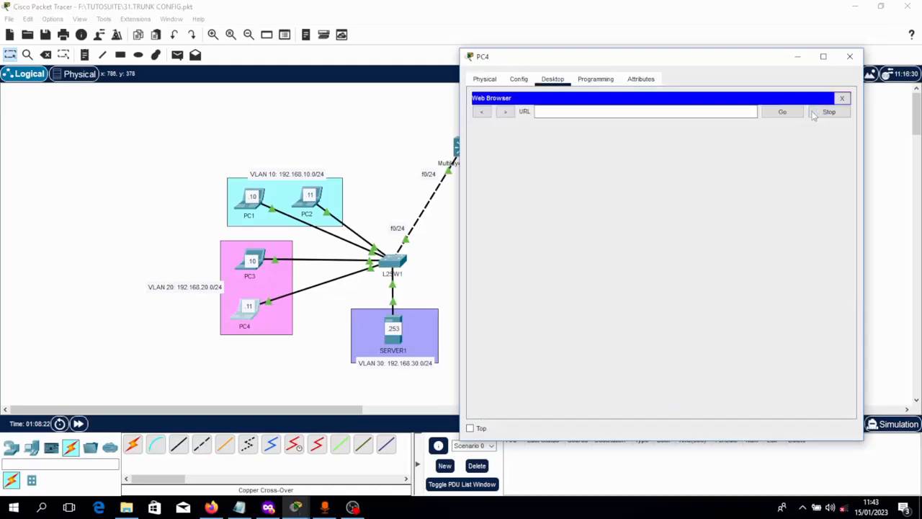
left_click(628, 111)
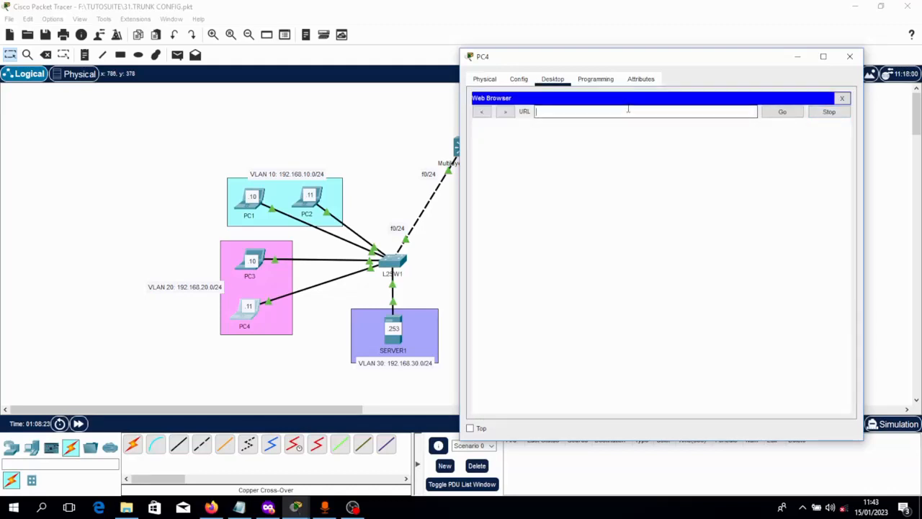
type("192.168.30.253")
key("Return")
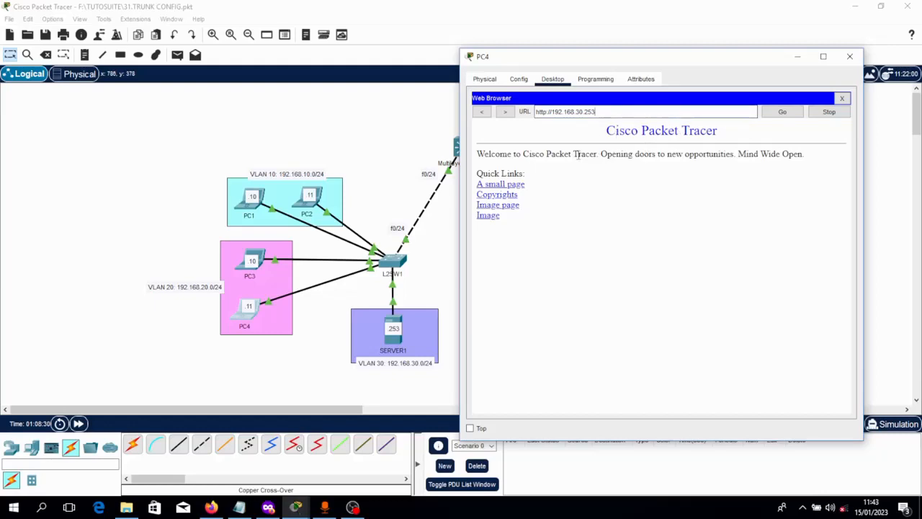
left_click(379, 139)
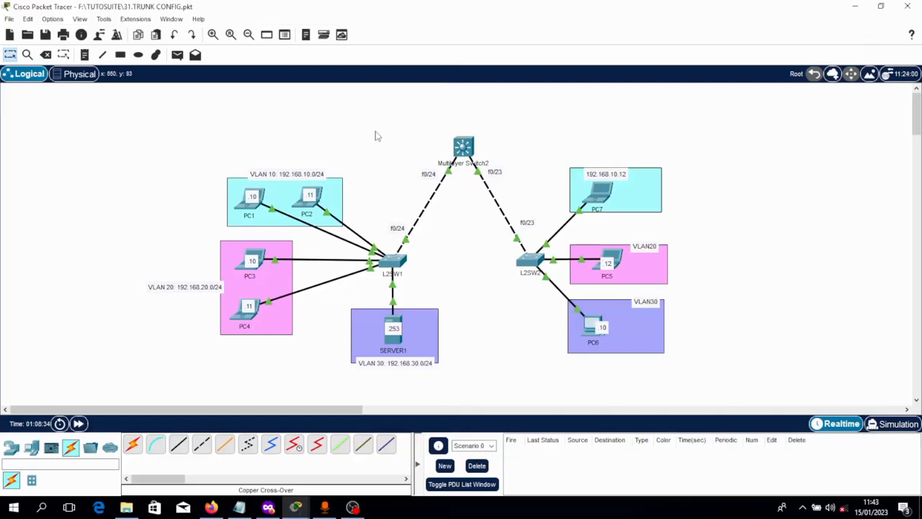